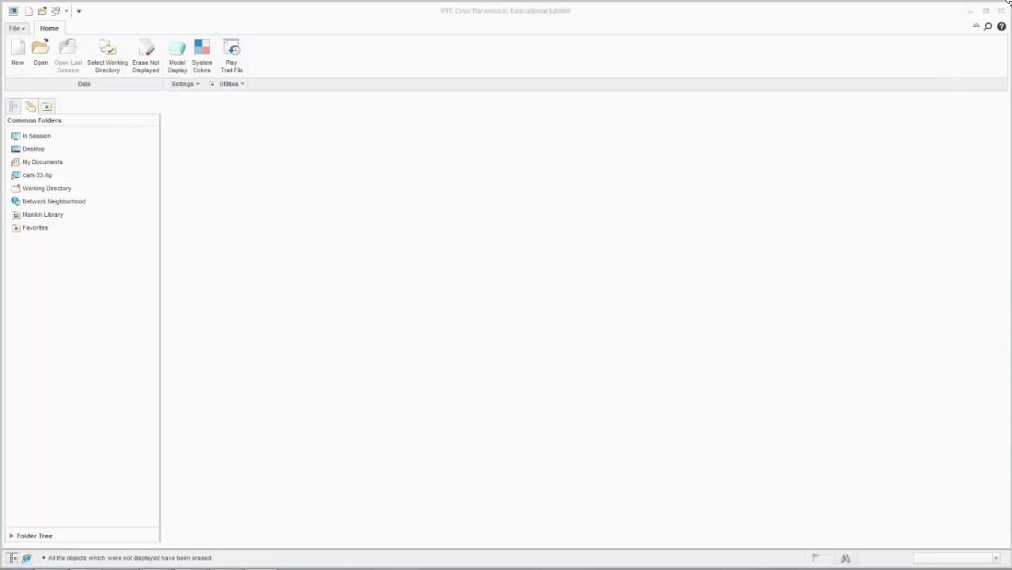
Step: Consult the at_16.pdf shaft drawing and set the working directory to the videos folder in My Documents
click(249, 568)
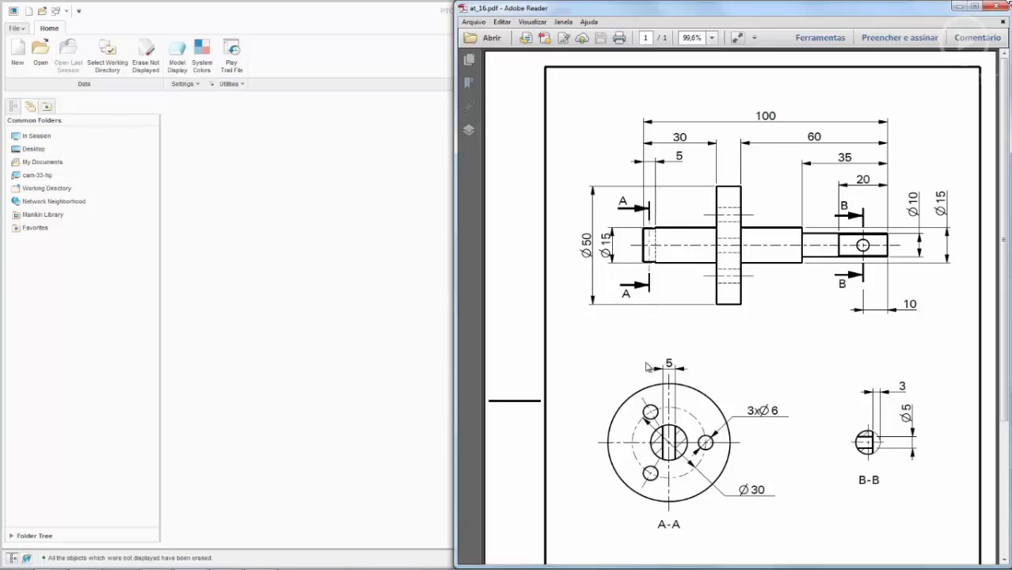
click(394, 362)
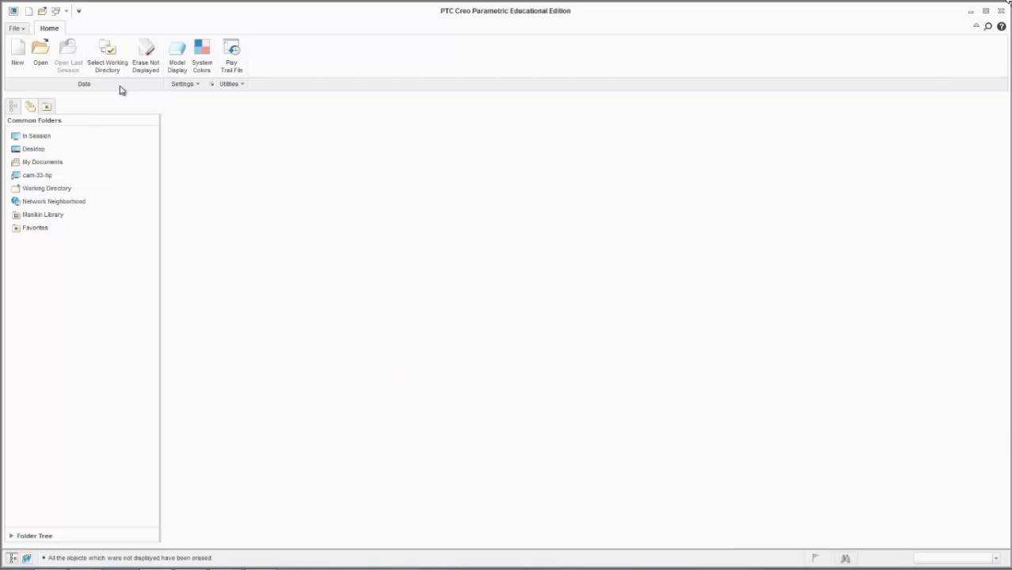
click(110, 63)
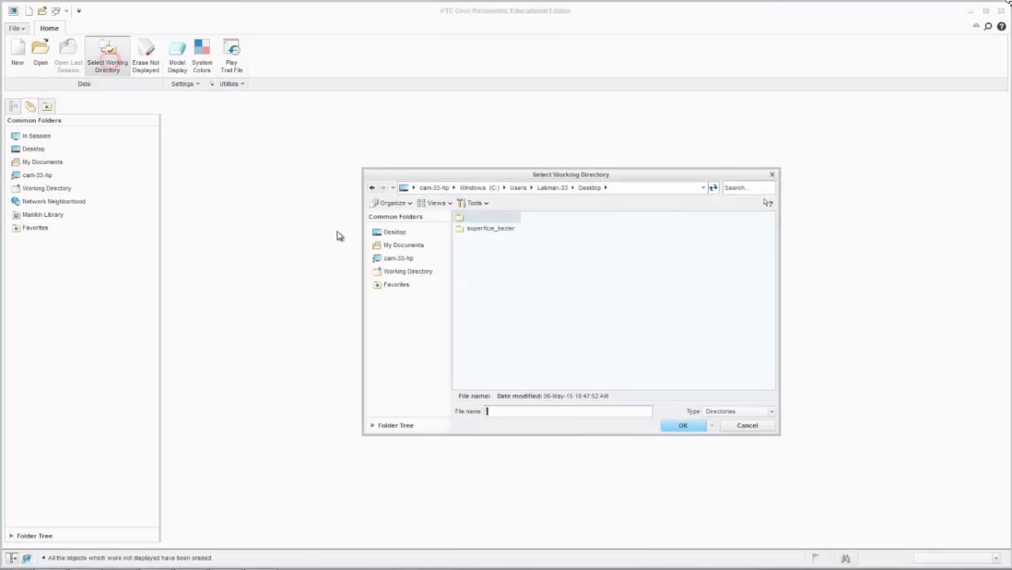
click(389, 247)
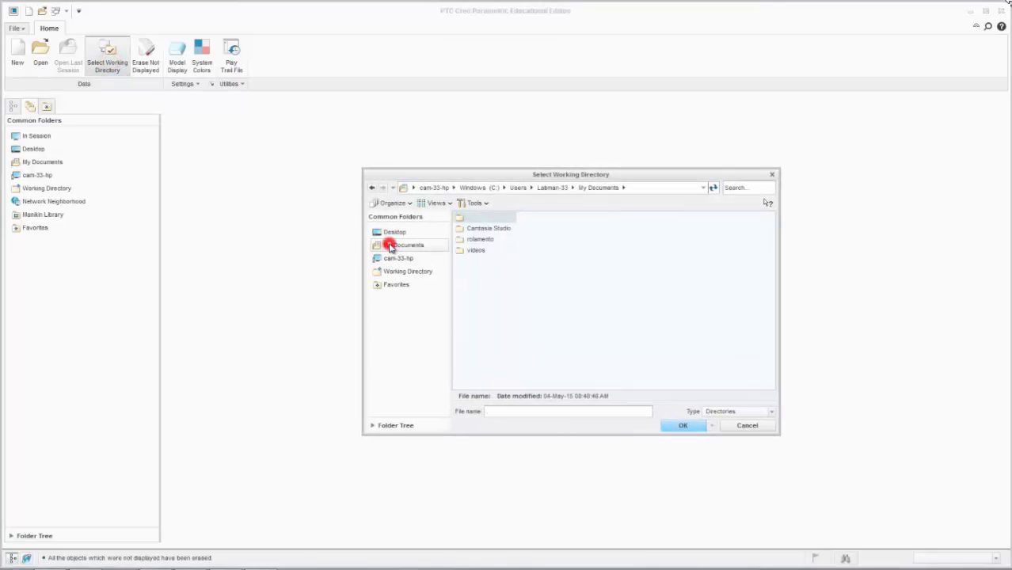
double_click(469, 249)
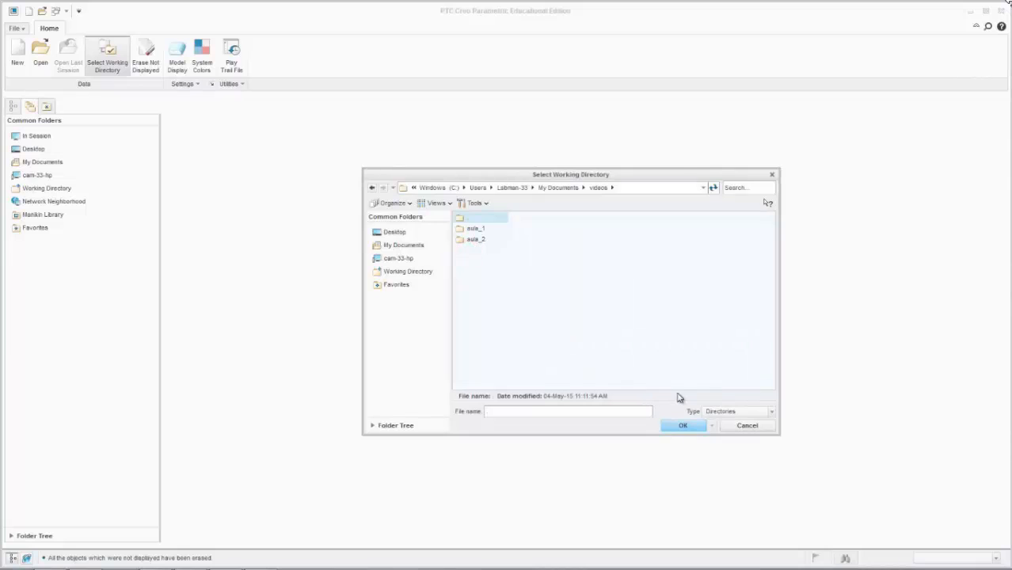
click(682, 426)
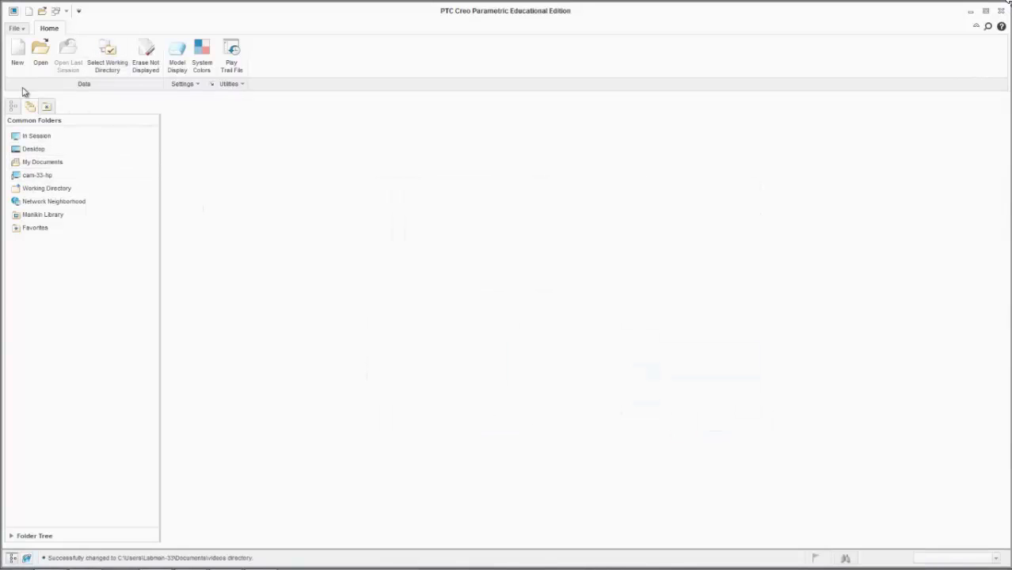
Step: Start a new solid part named atividade_16 without using the default template
click(15, 63)
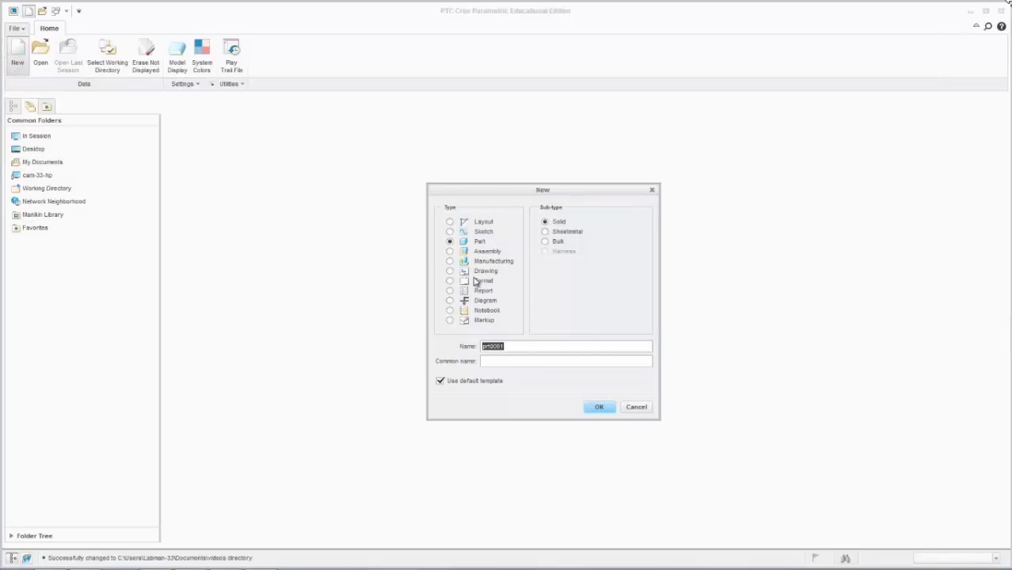
click(509, 347)
text(atividade_16)
click(440, 382)
click(593, 406)
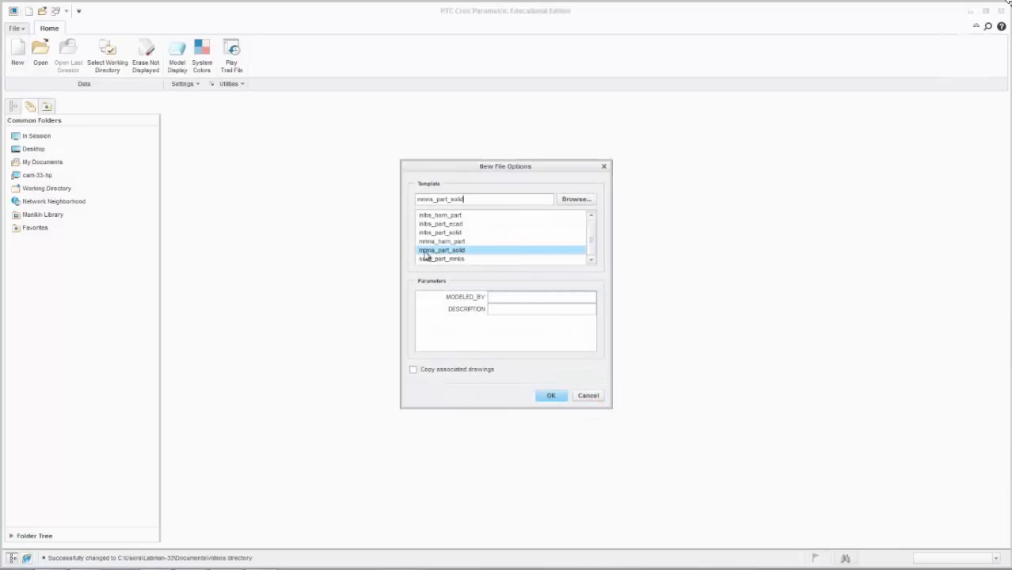
Step: Create the part from the mmns_part_solid template with the modeler's full name and the description "Eixo"
click(500, 298)
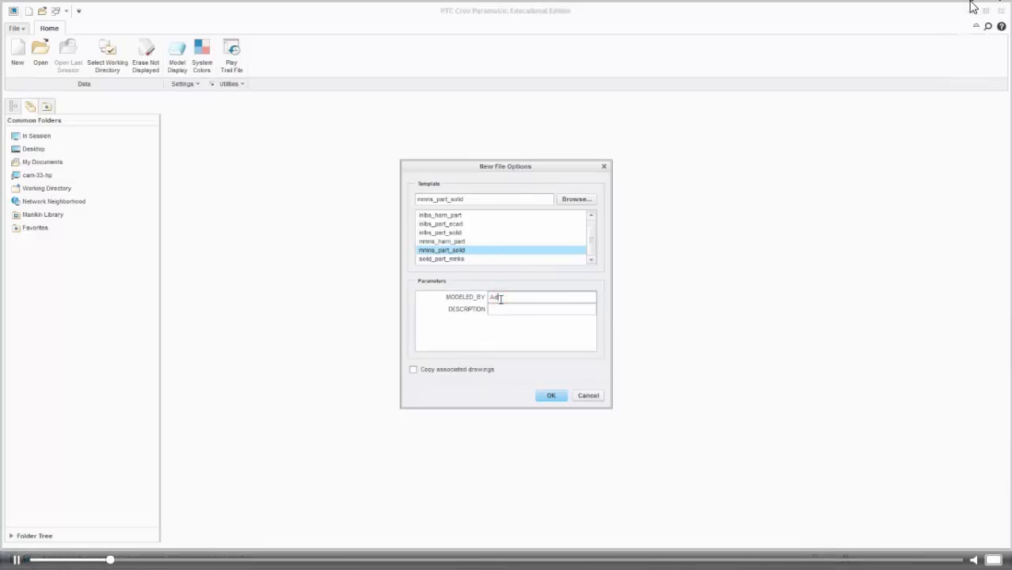
text(Addison D)
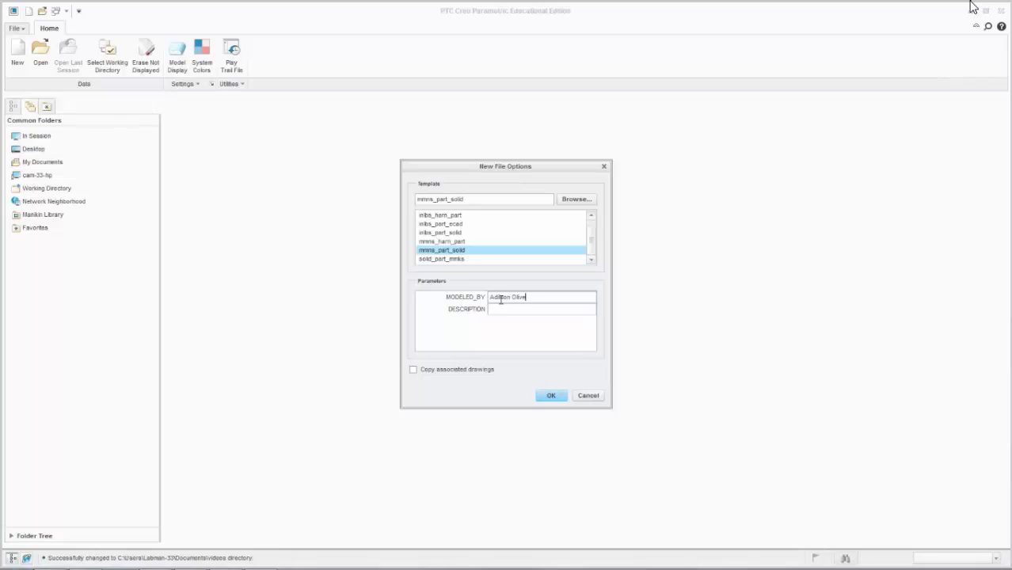
text(liveira)
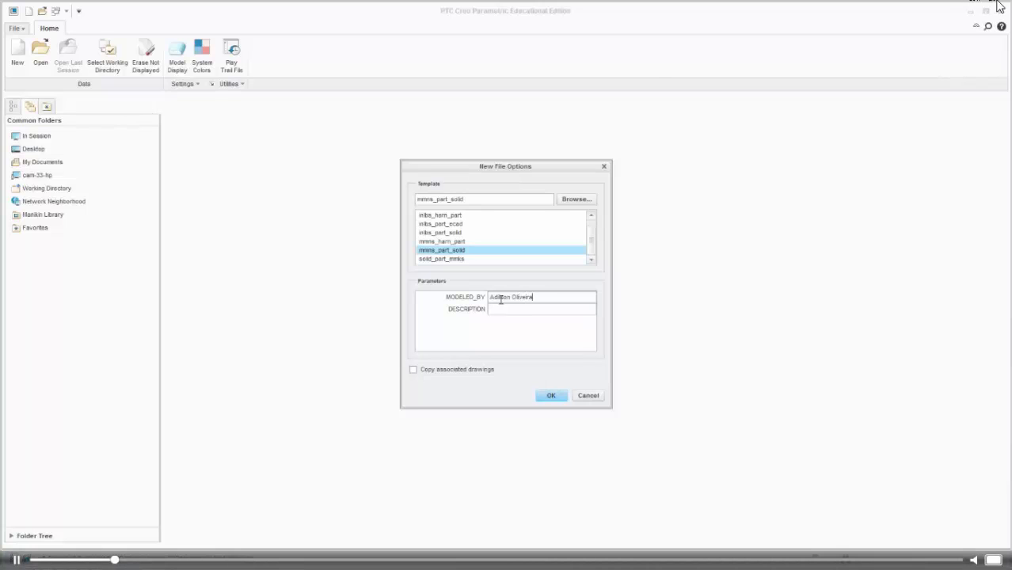
click(500, 308)
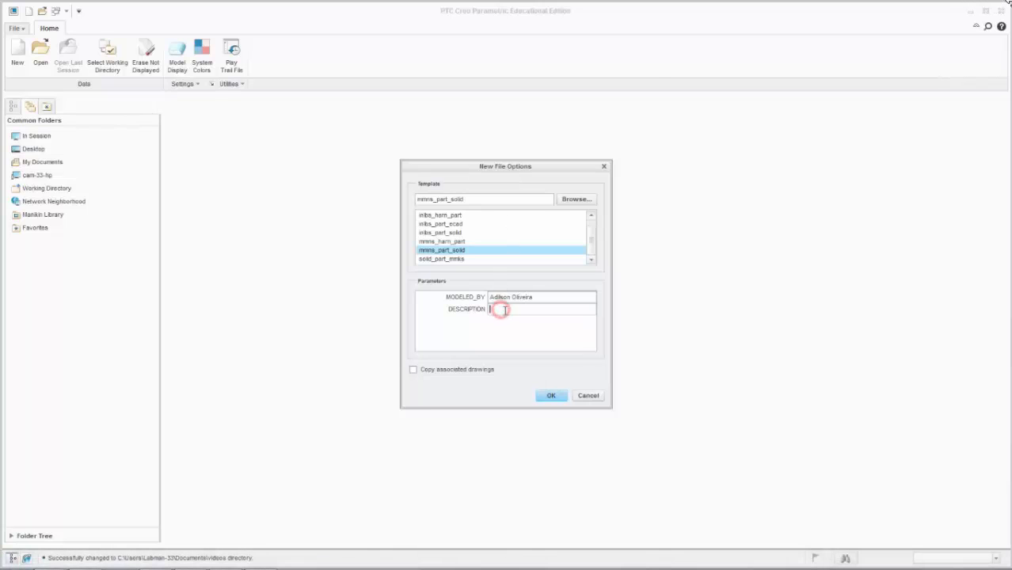
text(Eixo)
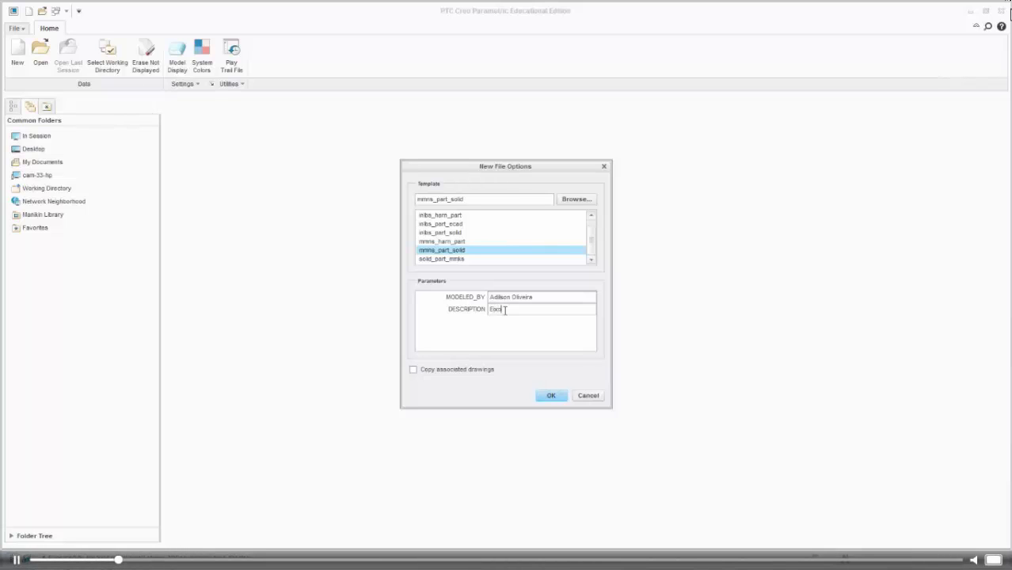
click(551, 395)
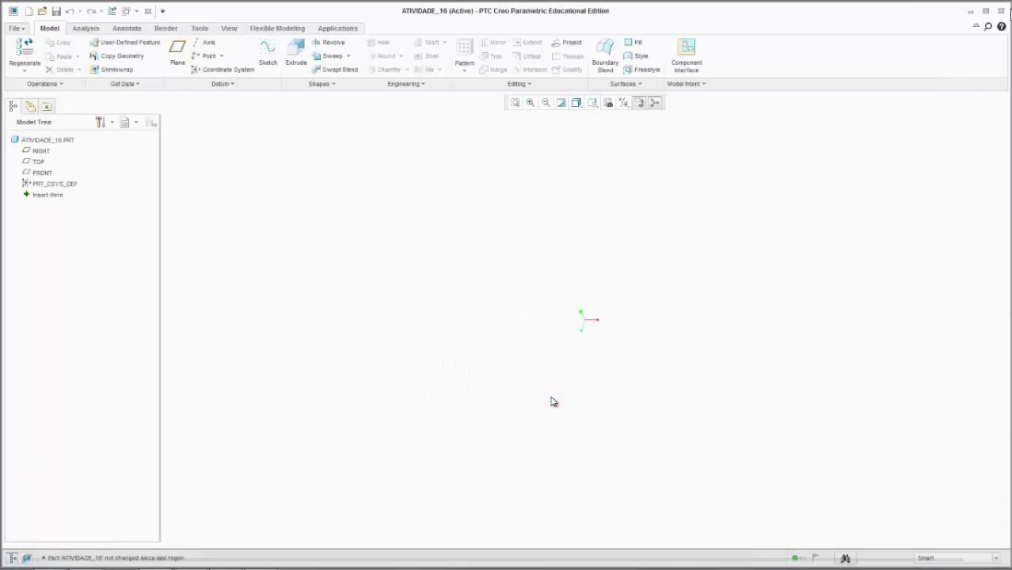
Step: Turn on the display of datum planes, coordinate systems, points and axes
click(623, 102)
click(622, 163)
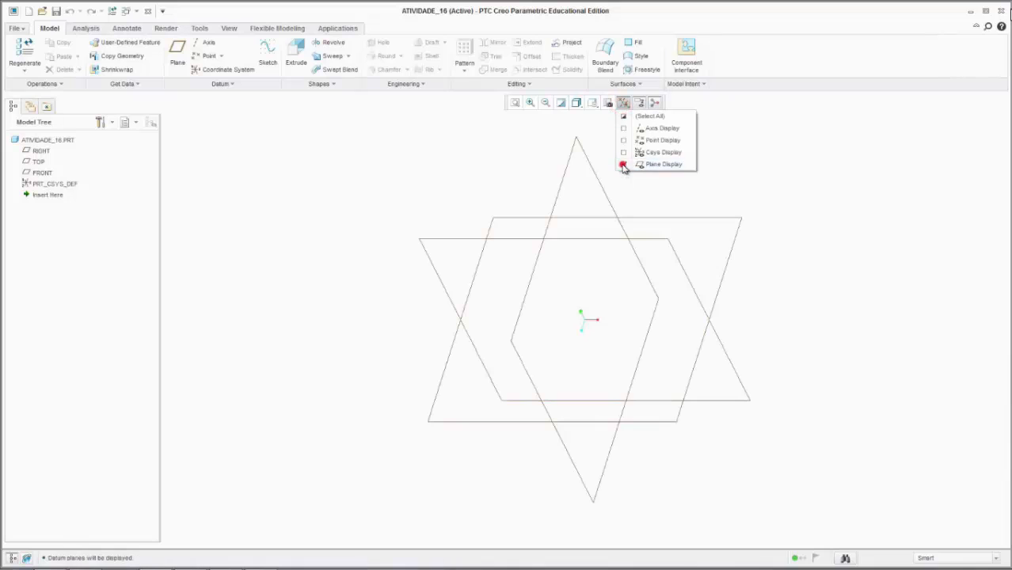
click(623, 152)
click(623, 140)
click(623, 129)
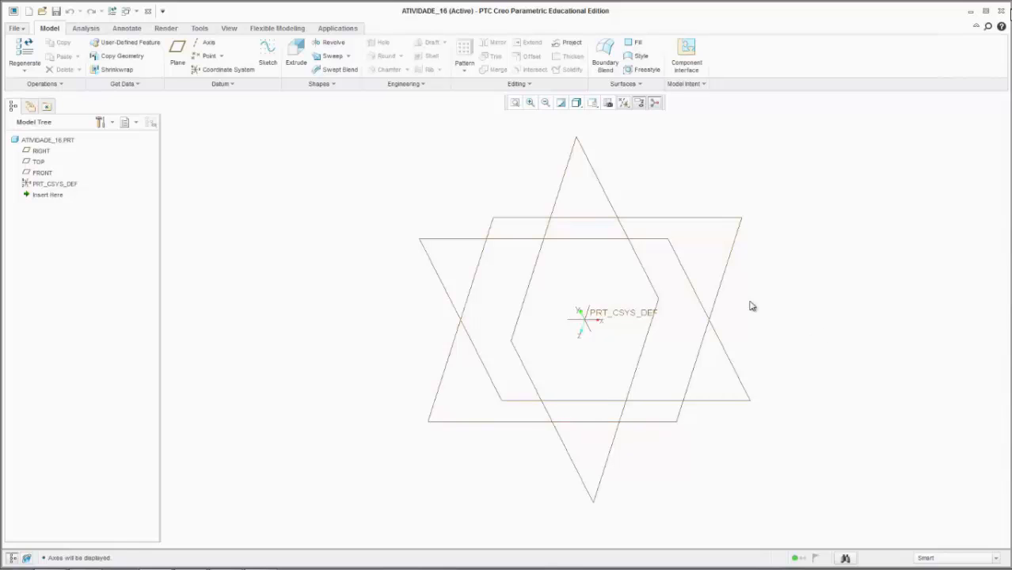
Step: Start a Revolve feature with its sketch on the FRONT plane and orient the sketch plane parallel to the screen
click(333, 46)
click(50, 85)
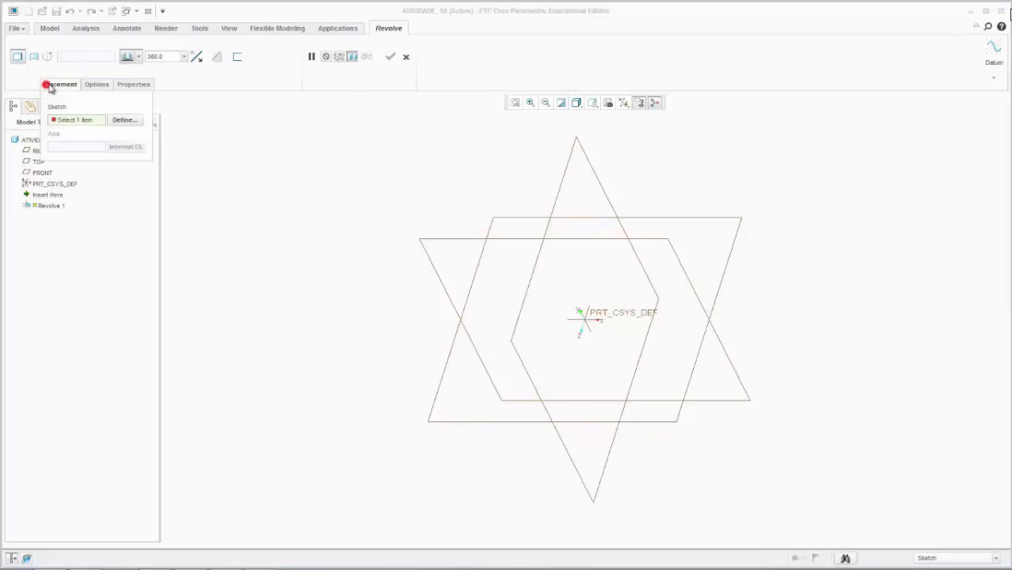
click(424, 244)
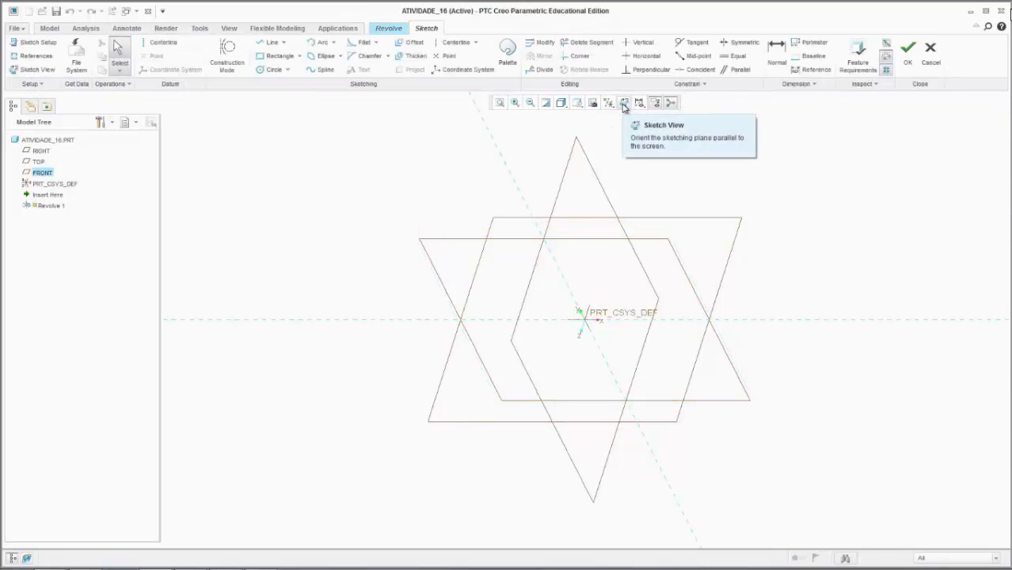
click(624, 104)
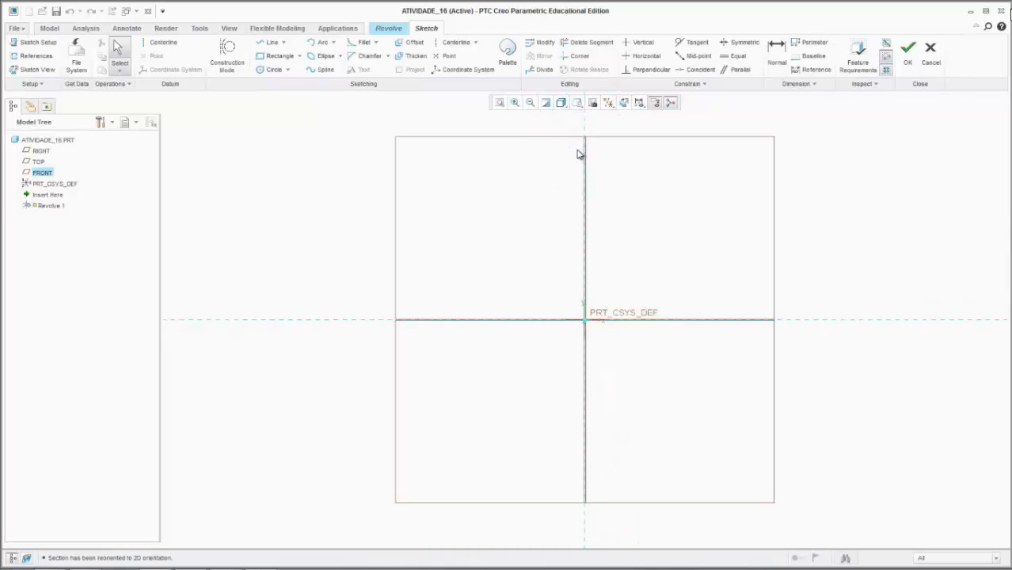
Step: Check the shaft drawing and add a horizontal datum centerline through the origin as the axis of revolution
key(alt+Tab)
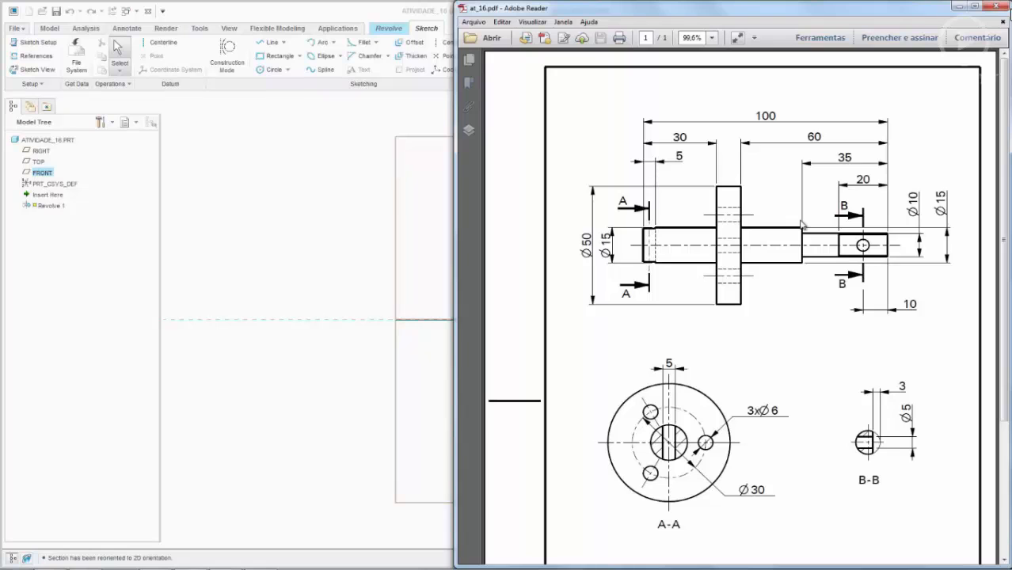
click(957, 6)
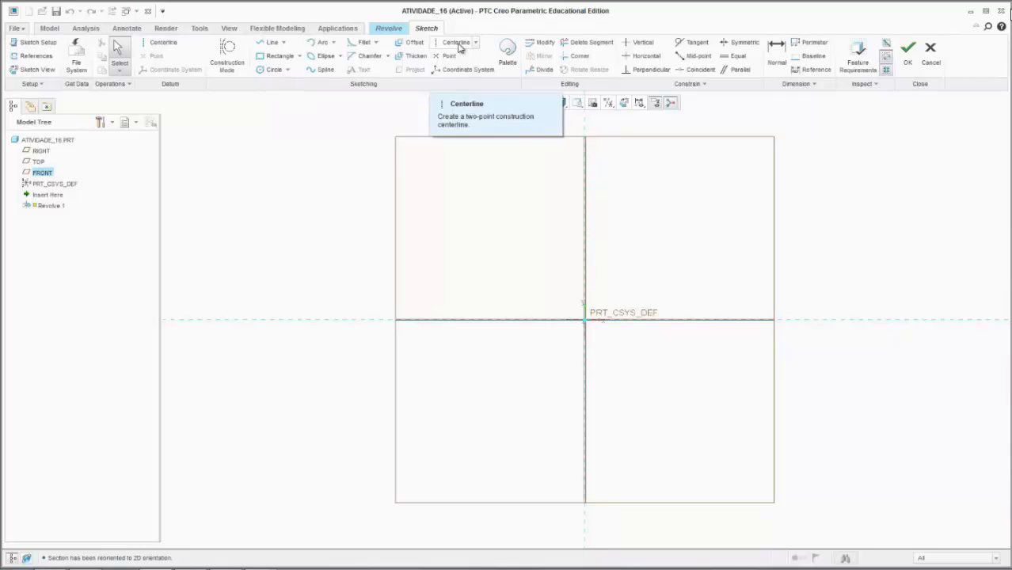
click(166, 46)
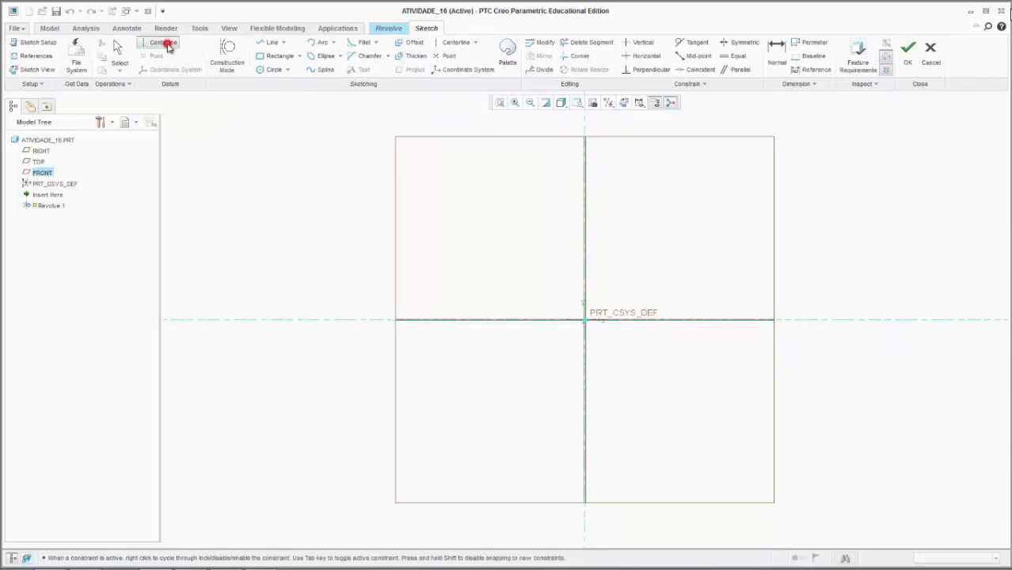
click(325, 317)
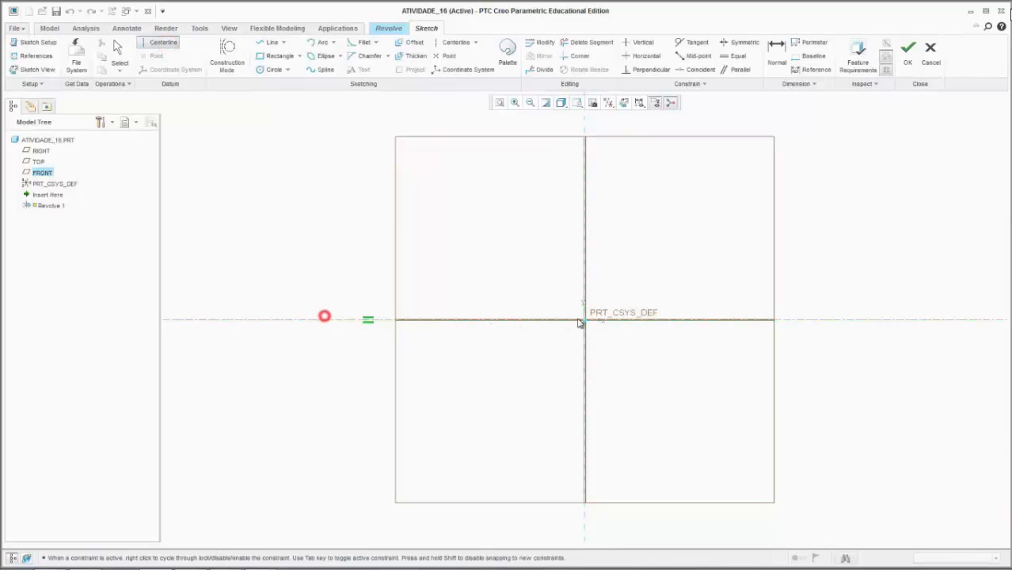
click(852, 320)
Step: Sketch from the origin the outline of a shaft section about 141 mm long, a flange about 44 mm wide and a second section about 171 mm long
click(265, 43)
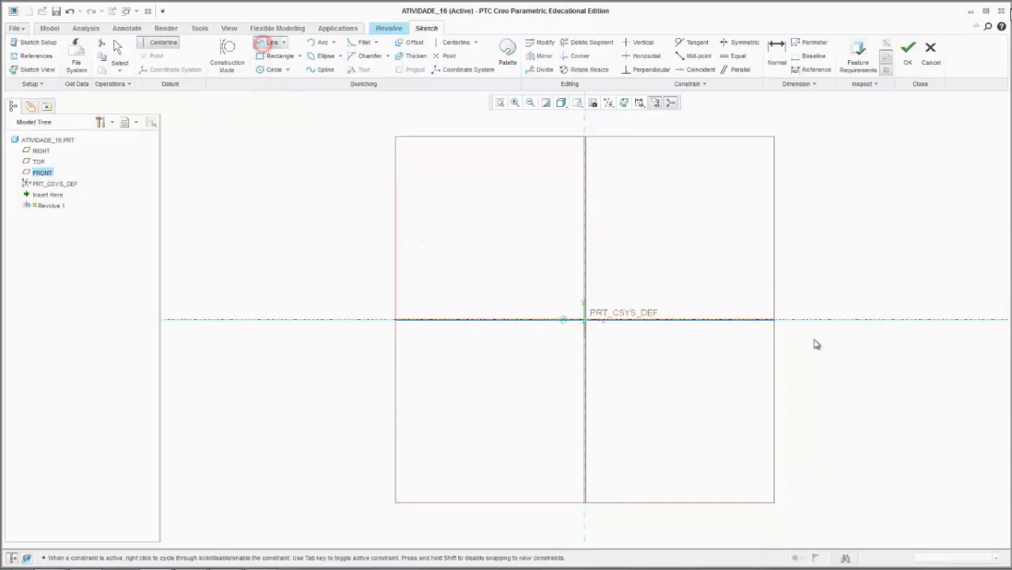
click(584, 319)
click(585, 284)
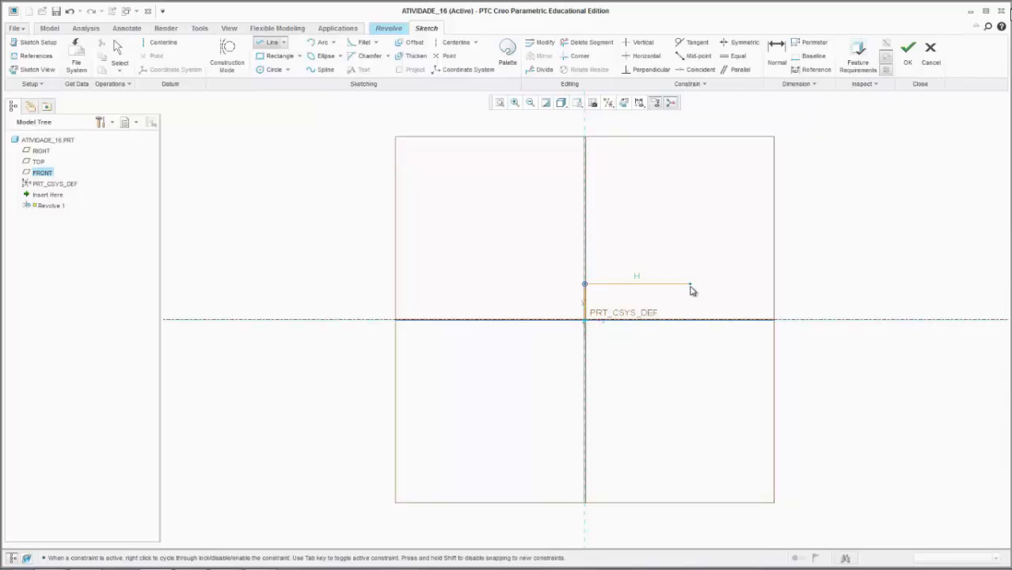
click(690, 284)
click(690, 212)
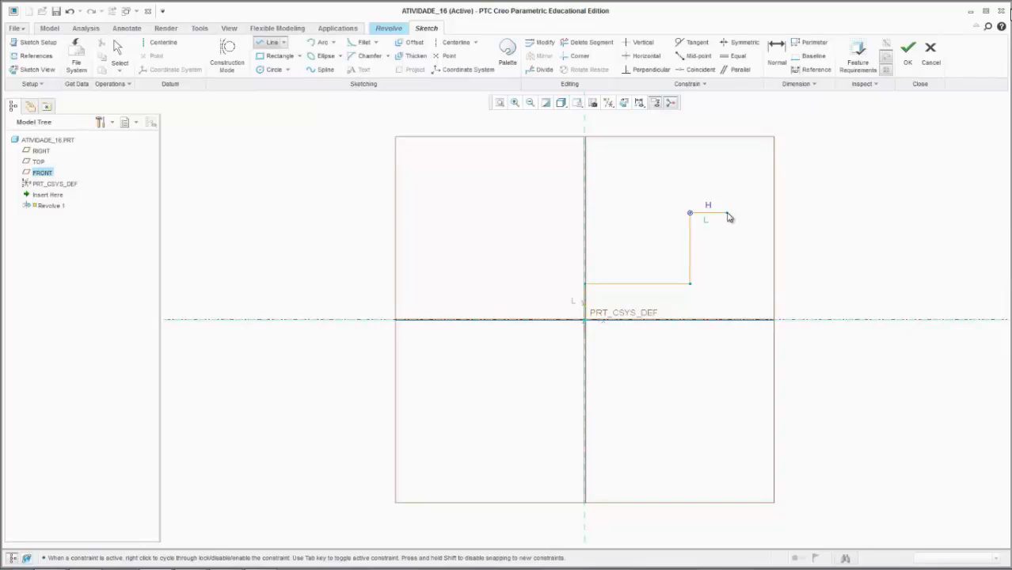
click(723, 213)
click(721, 278)
click(851, 278)
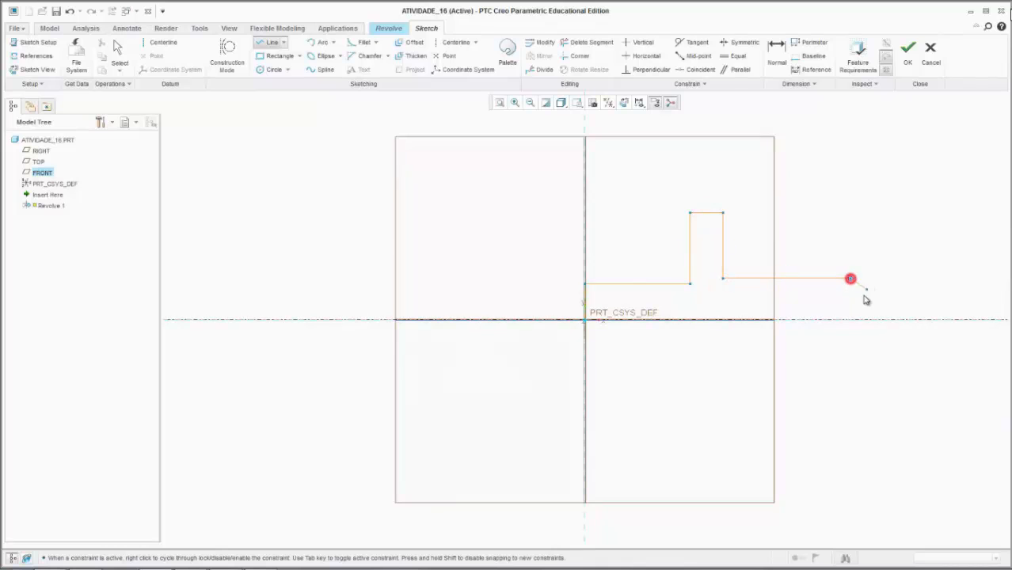
Step: Complete the profile with a smaller end section about 197 mm long and 89 mm in diameter, closing it along the centerline to the origin
scroll(854, 294, up, 3)
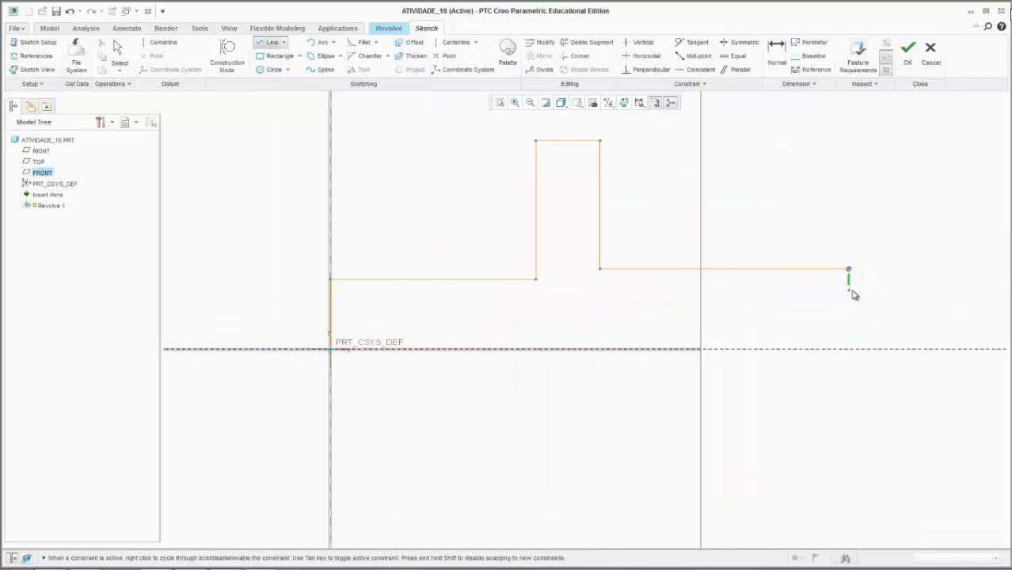
scroll(763, 308, down, 4)
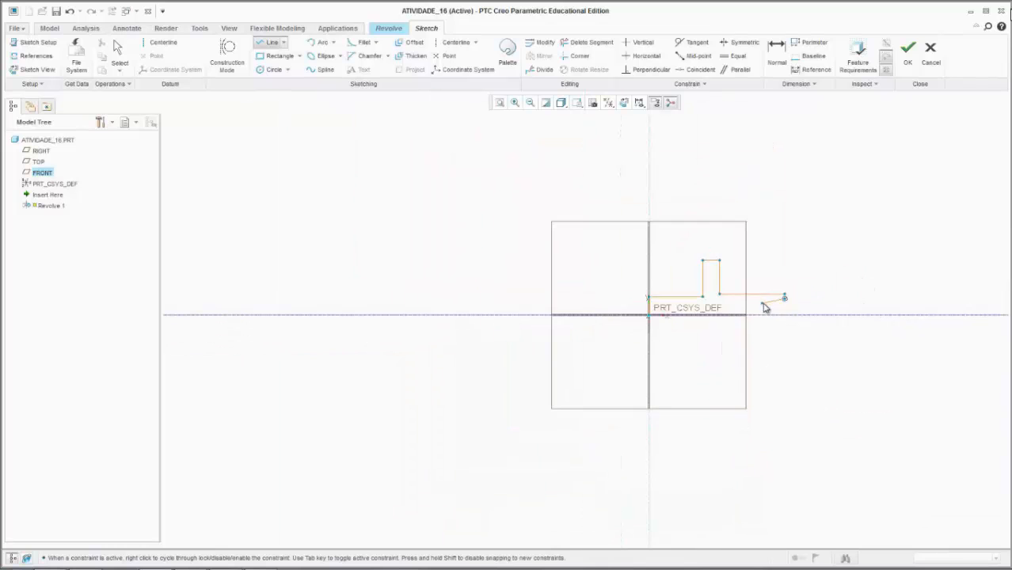
click(860, 298)
click(859, 314)
scroll(777, 320, up, 5)
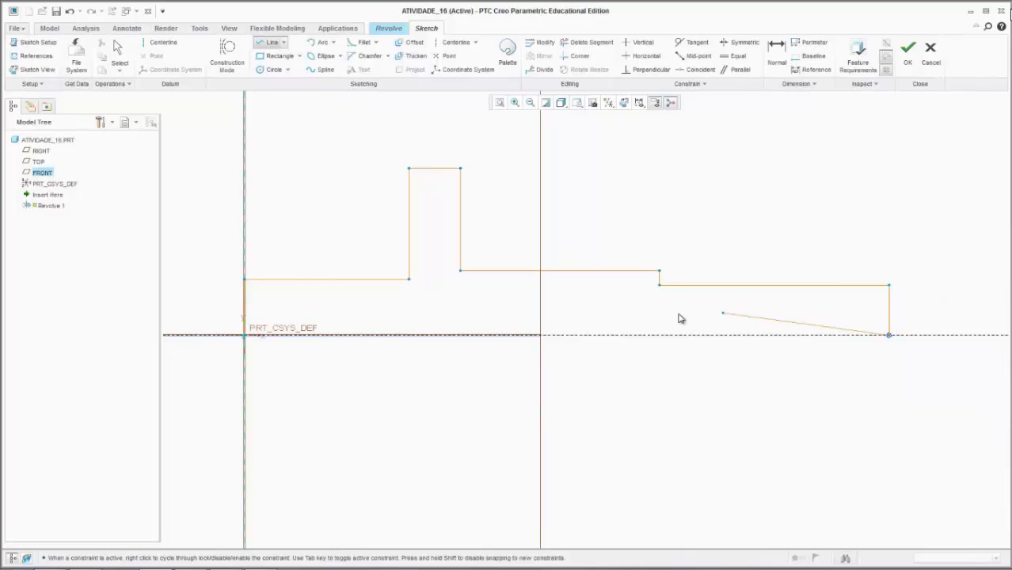
middle_click(678, 319)
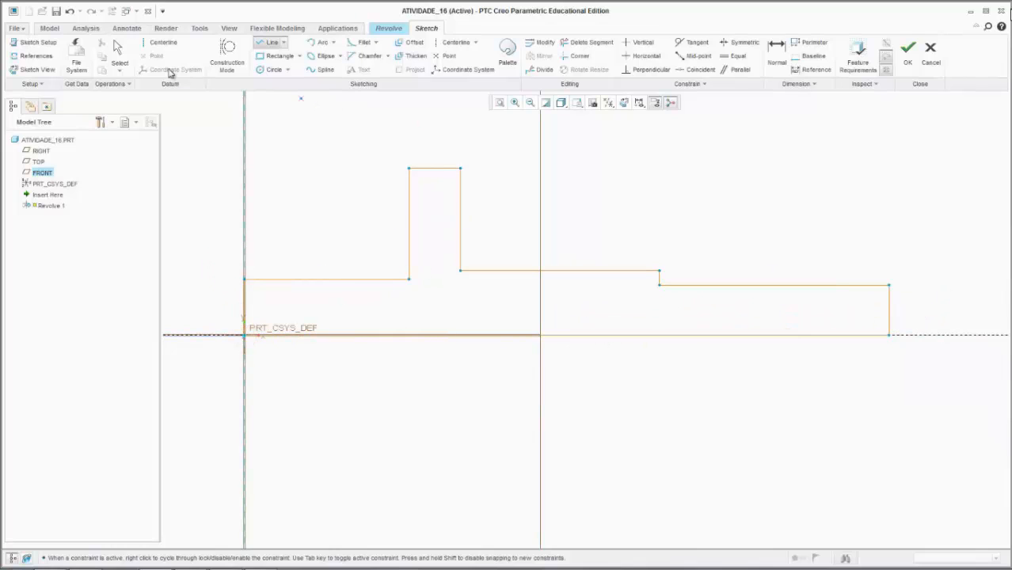
click(120, 56)
Step: Move the four diameter dimensions outside the shaft profile, two beyond each end
scroll(391, 319, down, 3)
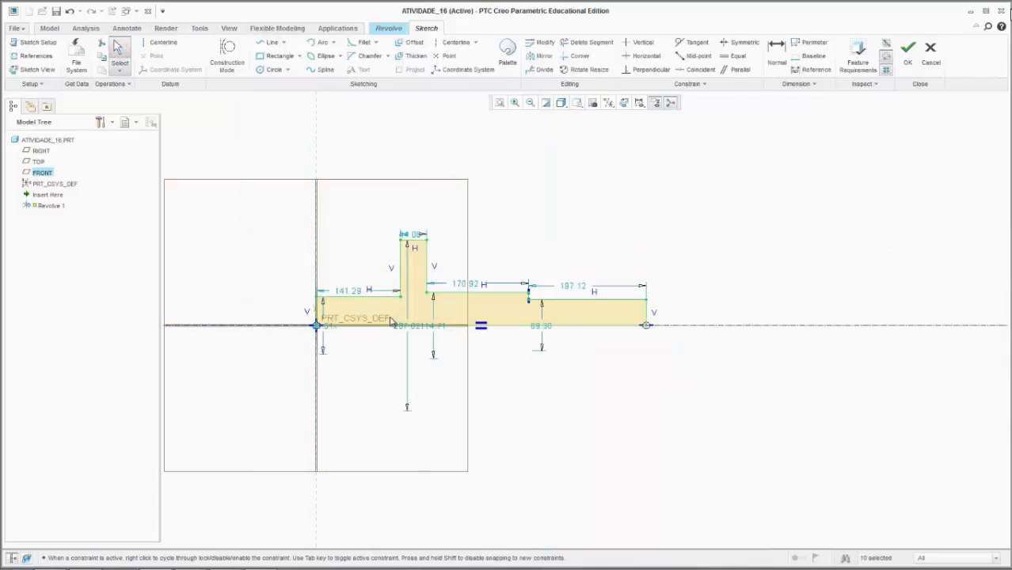
scroll(285, 339, up, 2)
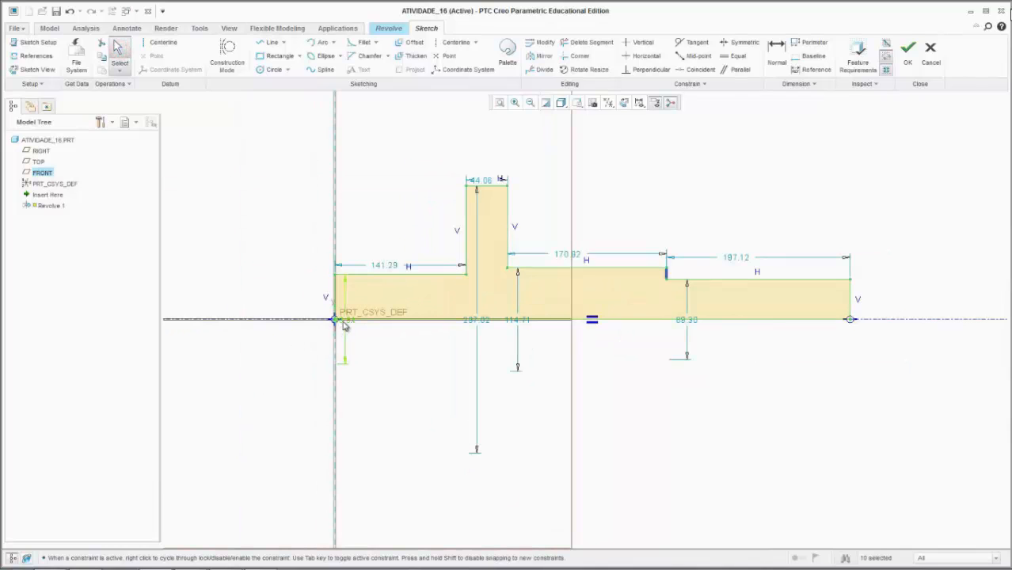
drag(344, 325, 277, 238)
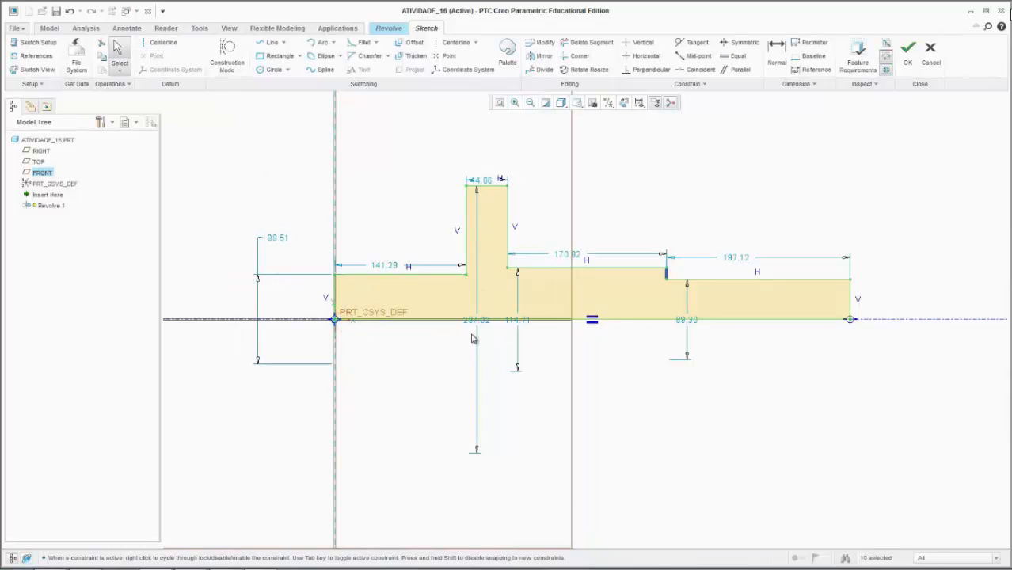
drag(476, 324, 207, 277)
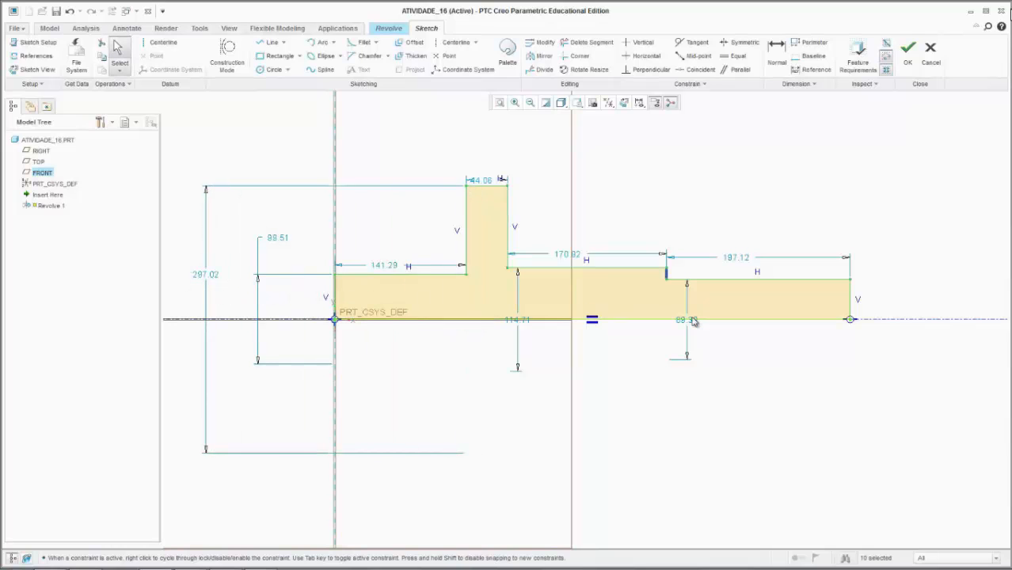
mouse_move(691, 322)
mouse_down()
mouse_move(897, 319)
mouse_move(902, 264)
mouse_up()
mouse_move(512, 319)
mouse_down()
mouse_move(570, 320)
mouse_move(976, 251)
mouse_move(935, 257)
mouse_move(939, 289)
mouse_up()
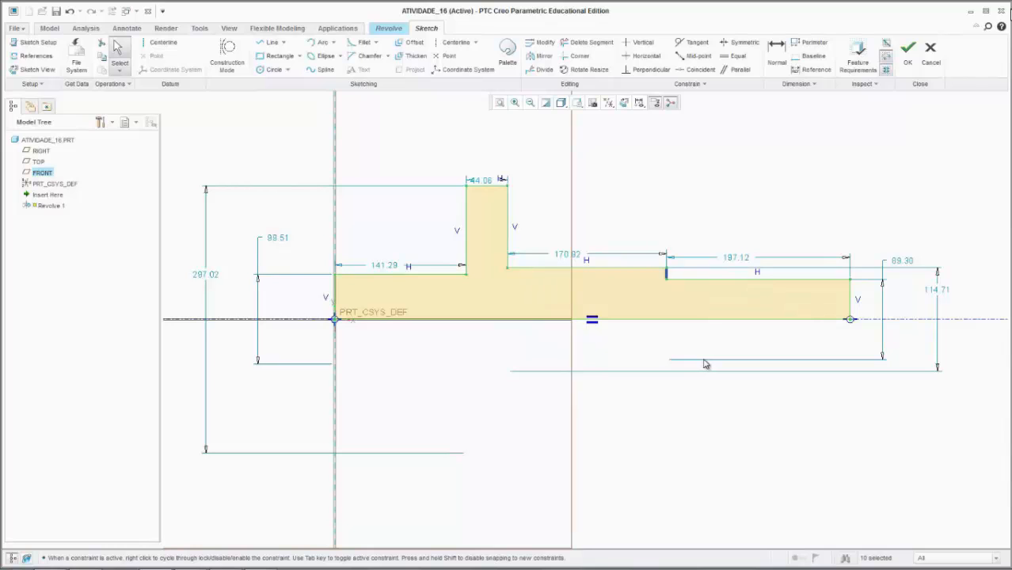
Step: Delete the smaller end section's length dimension so the shaft's overall length is dimensioned instead
click(734, 261)
key(Delete)
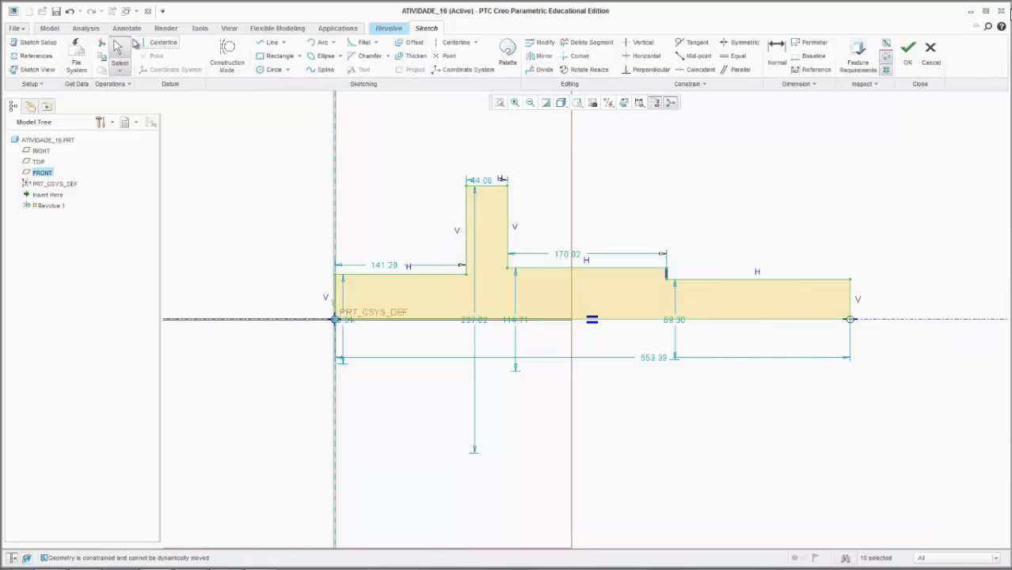
click(651, 360)
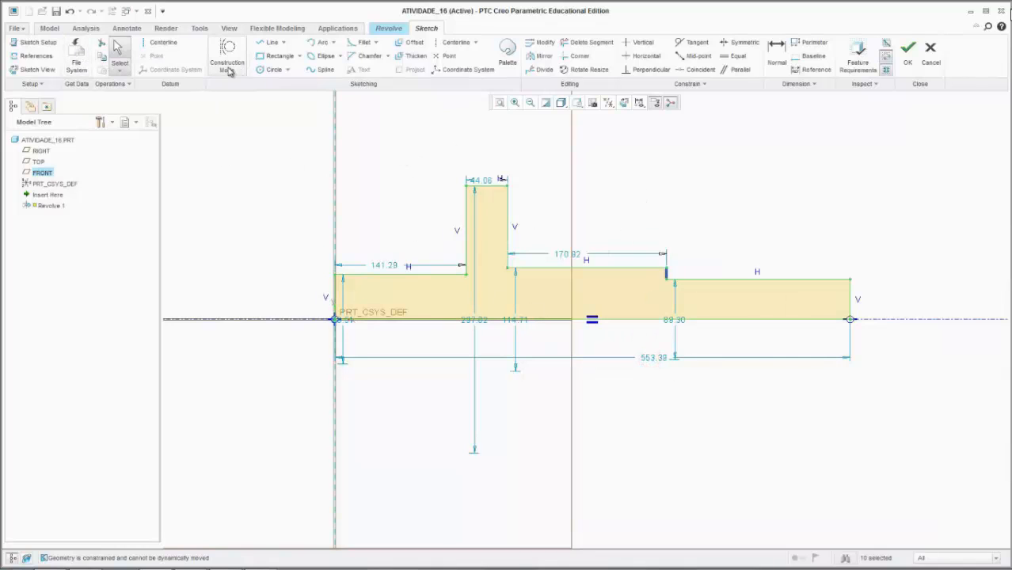
click(651, 358)
scroll(647, 223, down, 3)
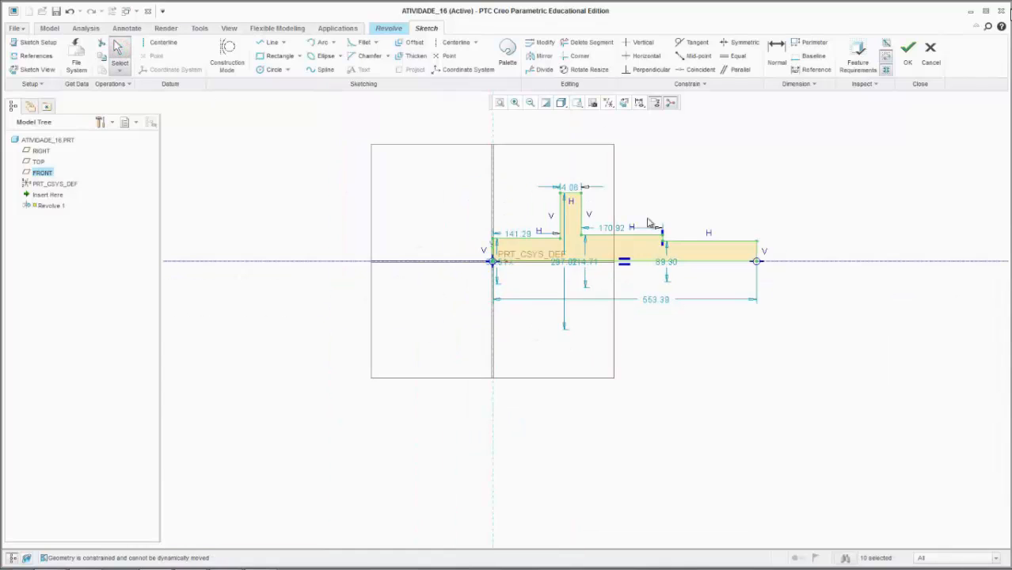
click(432, 315)
Step: Move the first section's diameter dimension beyond the origin end and the section and overall length dimensions above the profile
drag(494, 262, 453, 216)
drag(518, 234, 520, 164)
drag(626, 228, 636, 171)
drag(647, 301, 657, 130)
Step: Place the remaining diameter dimensions beyond the smaller end of the shaft and bring the second section's length dimension closer to the profile
scroll(827, 228, up, 4)
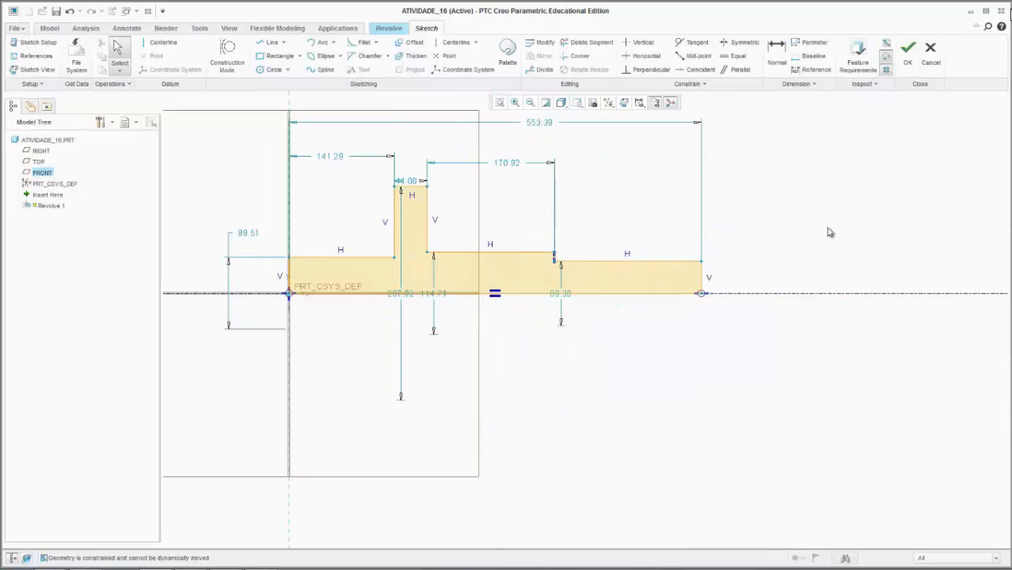
drag(495, 312, 752, 255)
mouse_move(331, 308)
mouse_down()
mouse_move(853, 259)
mouse_move(789, 274)
mouse_move(779, 291)
mouse_up()
drag(291, 310, 825, 273)
key(ctrl+r)
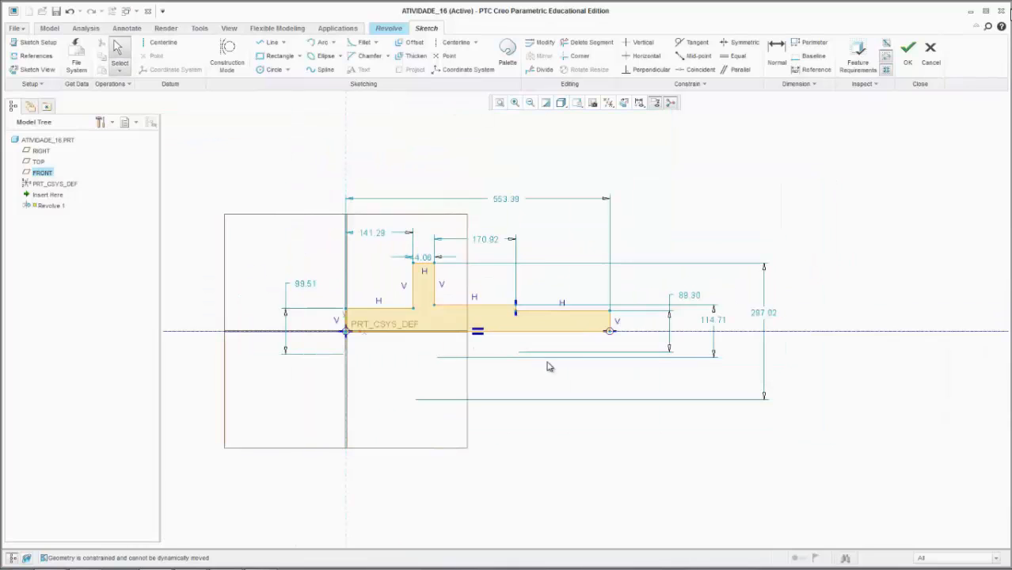
scroll(320, 297, down, 1)
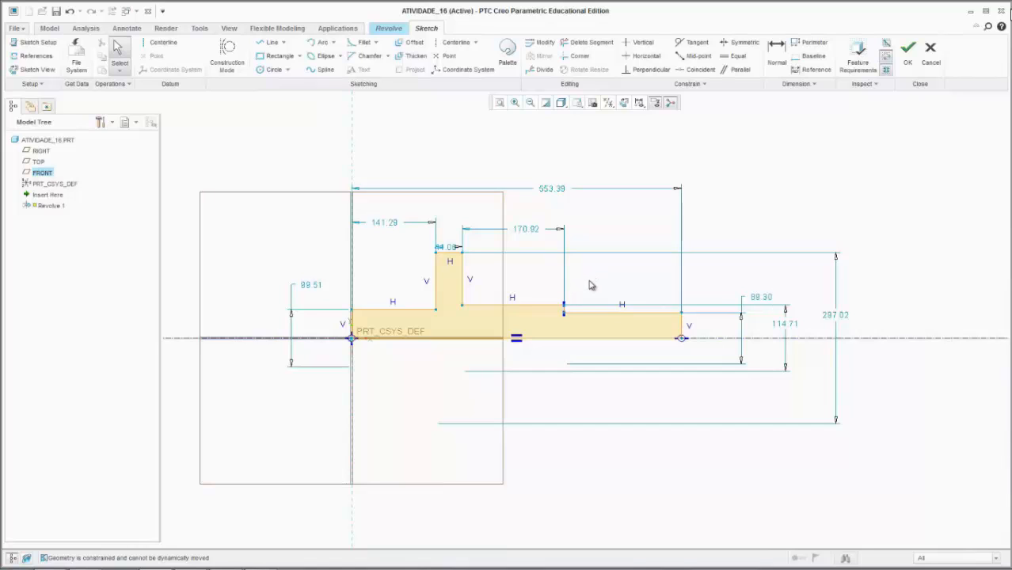
drag(527, 229, 528, 276)
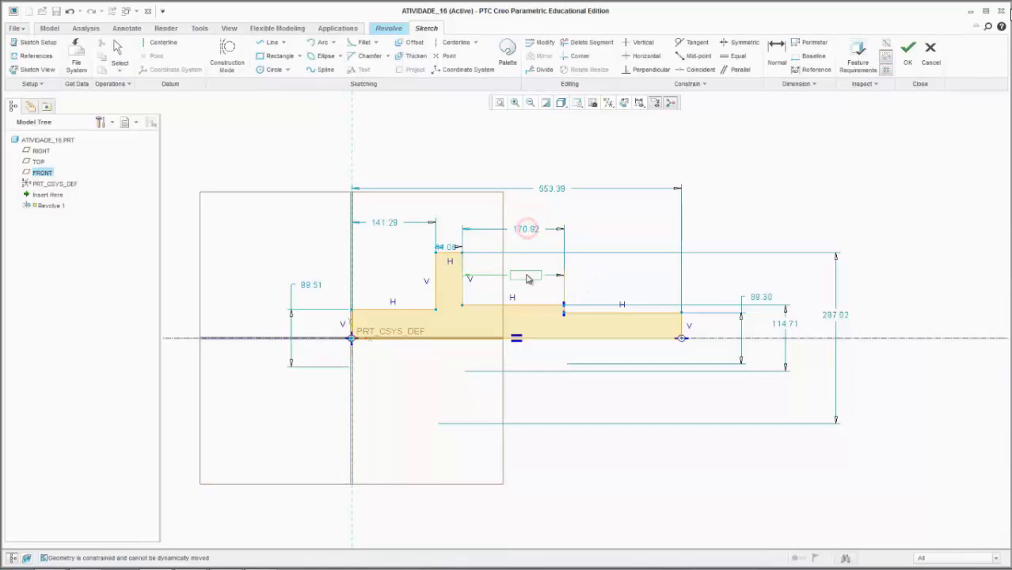
Step: Dimension the smaller end section's length between the shoulder and the shaft's end face, keeping the proposed value
click(770, 64)
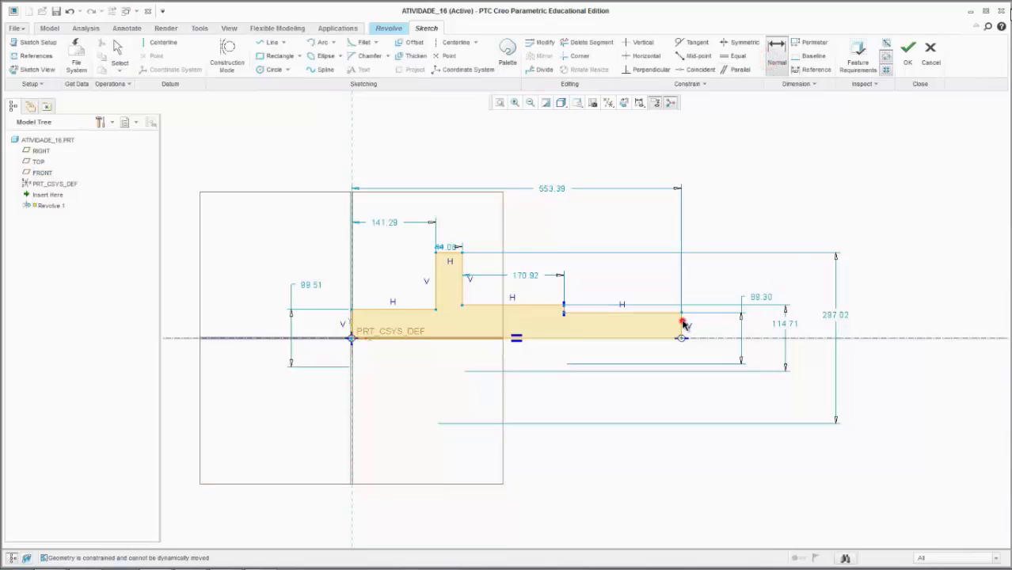
scroll(564, 316, up, 3)
click(564, 317)
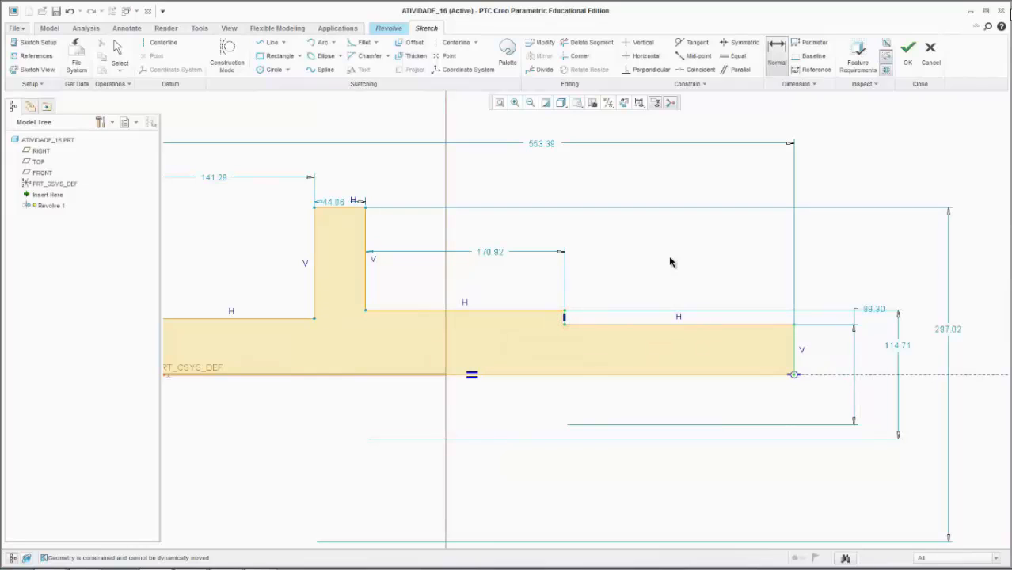
middle_click(669, 259)
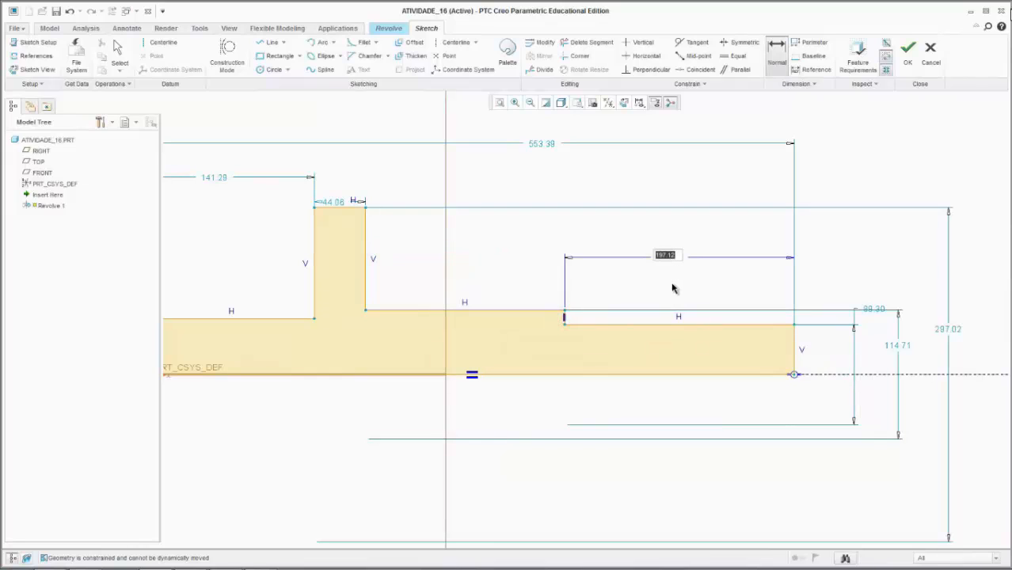
click(671, 285)
Step: Dimension the distance from the shaft's smaller end face to the flange face nearest to it, keeping the proposed value
click(794, 349)
click(368, 233)
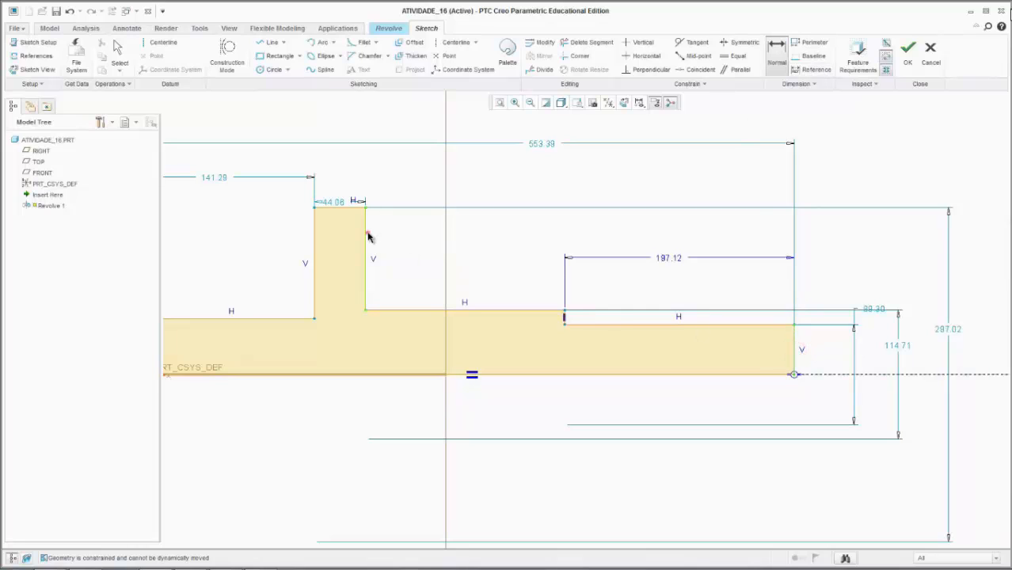
middle_click(617, 189)
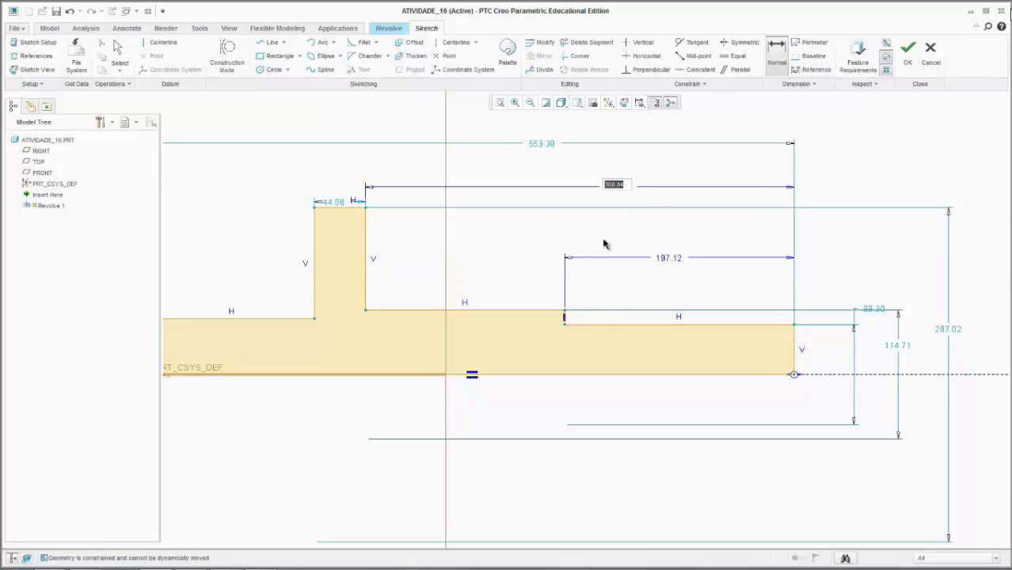
click(603, 241)
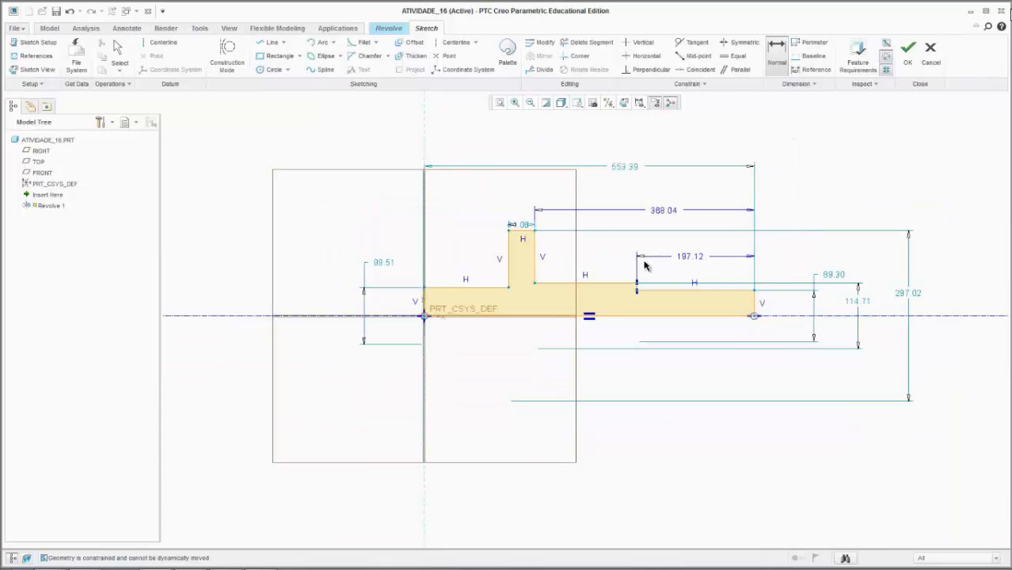
Step: Dimension the first section's length from the origin end face to the near flange face, keeping the proposed value
scroll(475, 266, down, 2)
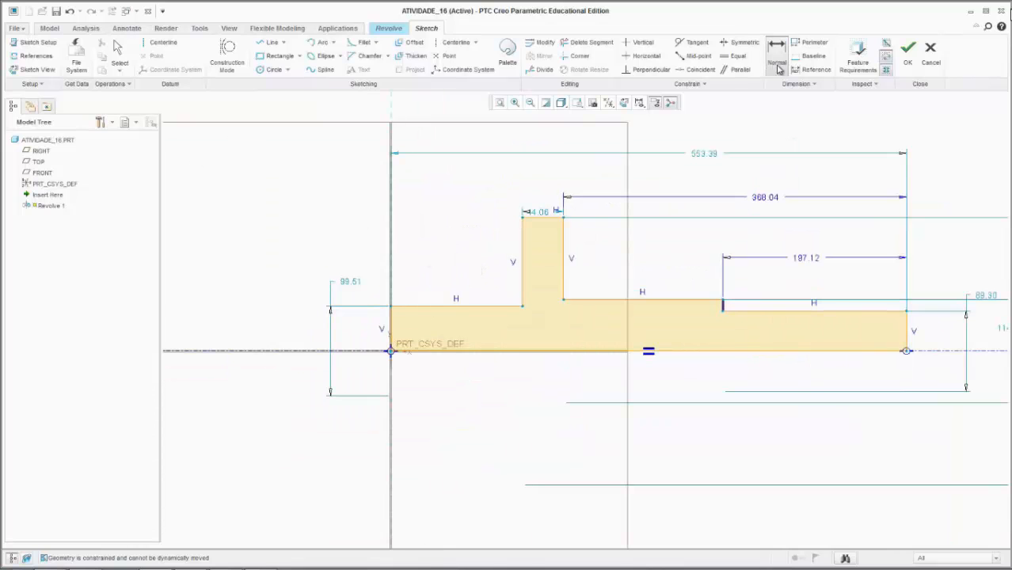
click(390, 323)
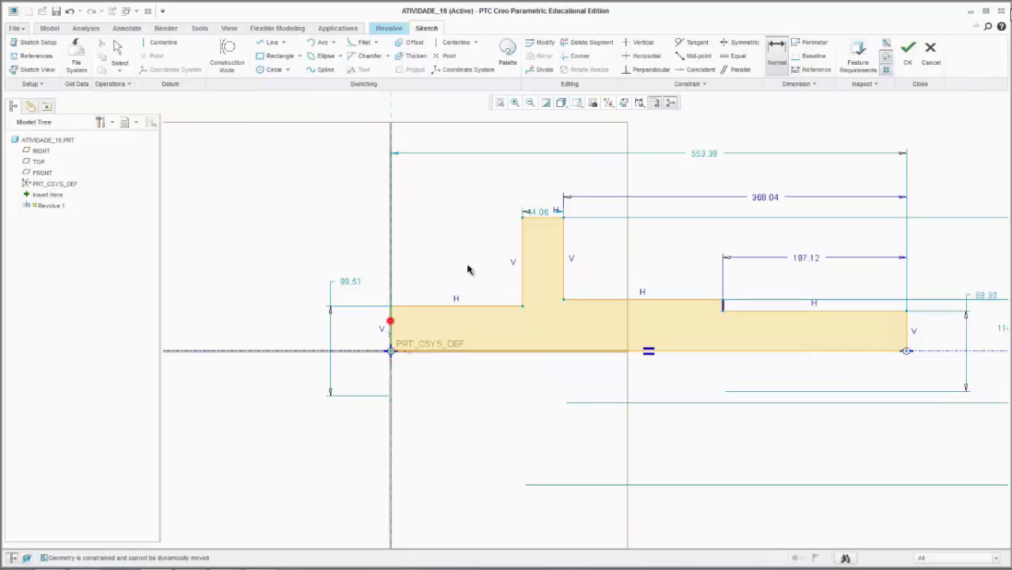
click(522, 247)
middle_click(460, 190)
click(469, 262)
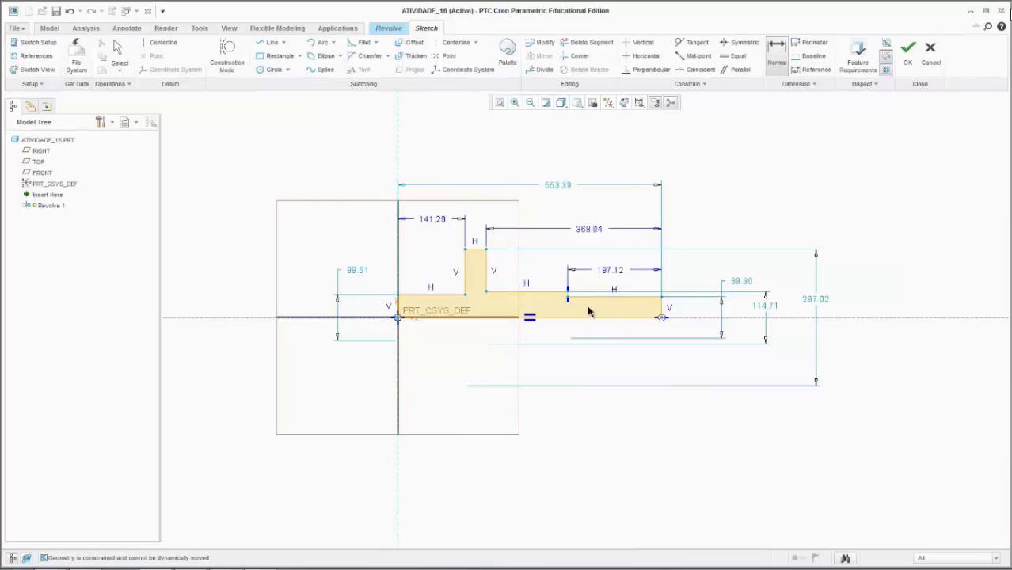
Step: Select the whole sketch and open its dimensions for modification, with all eight values in view and the dialog clear of the profile
scroll(547, 249, down, 2)
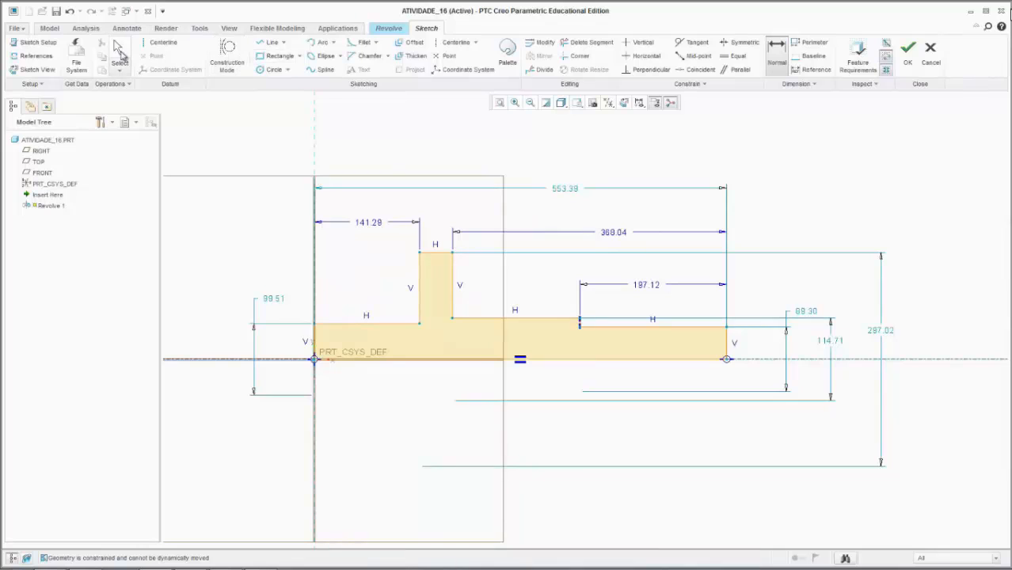
click(120, 51)
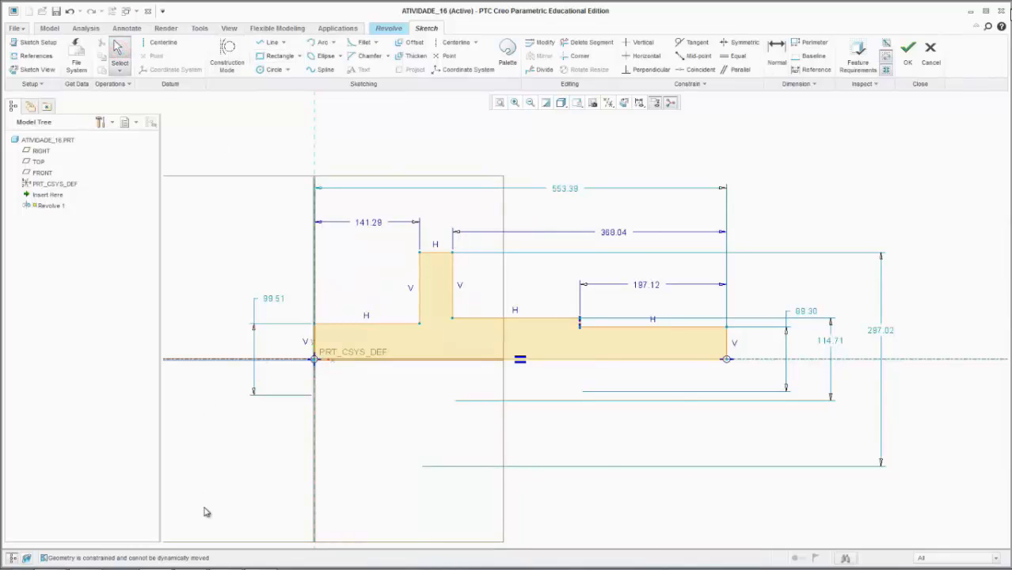
mouse_move(204, 512)
mouse_down()
mouse_move(971, 182)
mouse_move(911, 131)
mouse_move(911, 141)
mouse_up()
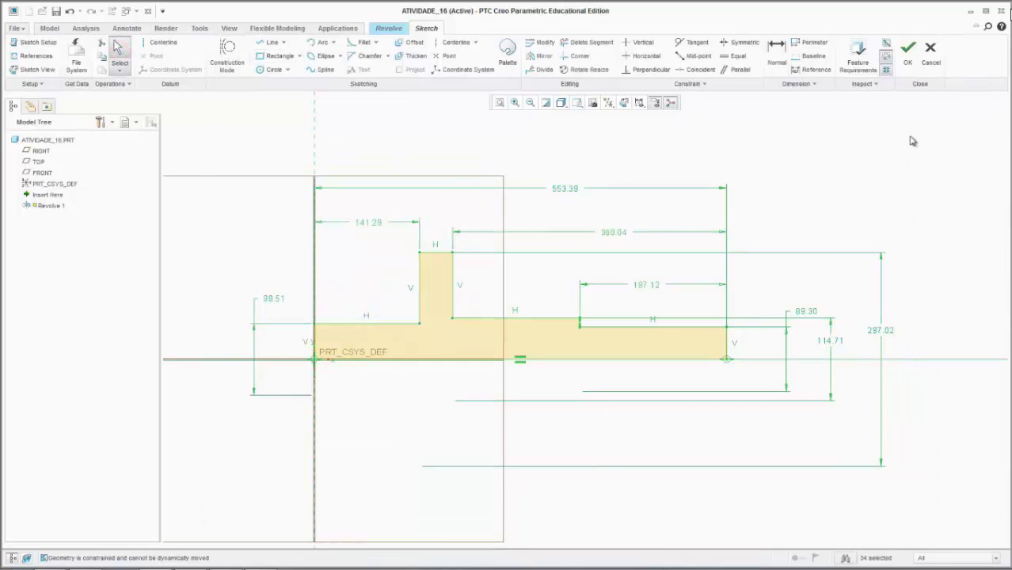
click(541, 42)
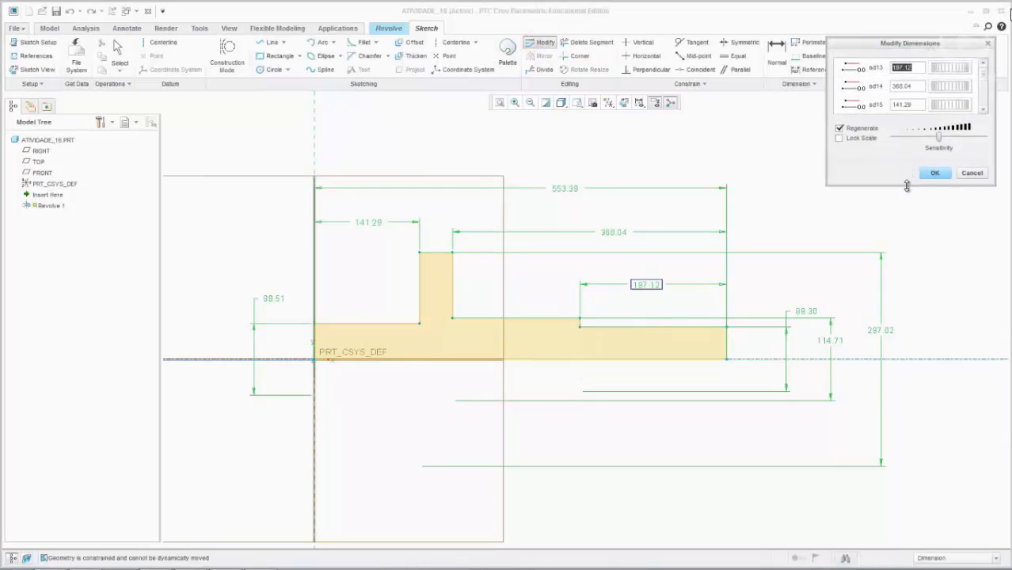
drag(907, 185, 906, 287)
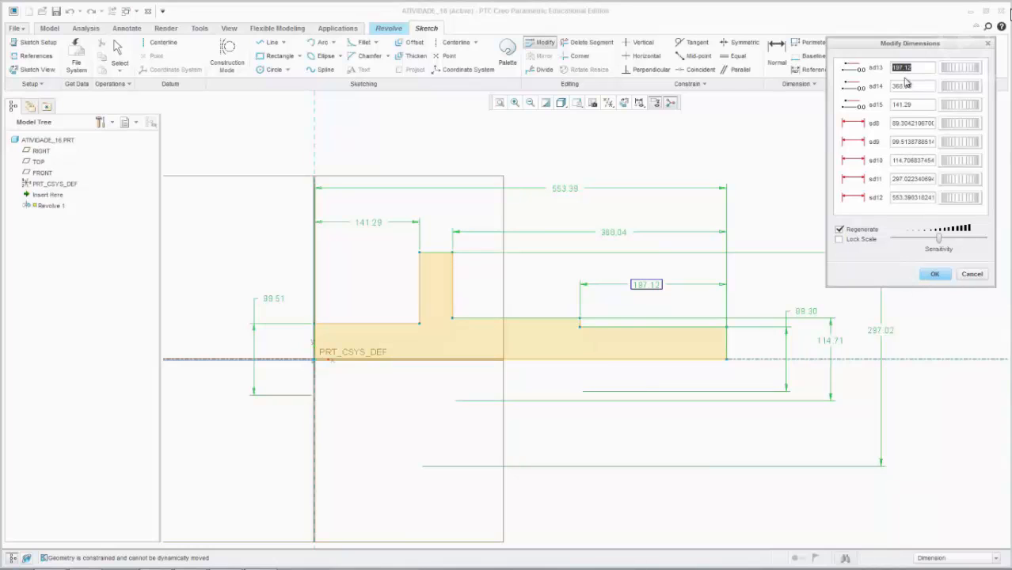
drag(896, 47, 907, 18)
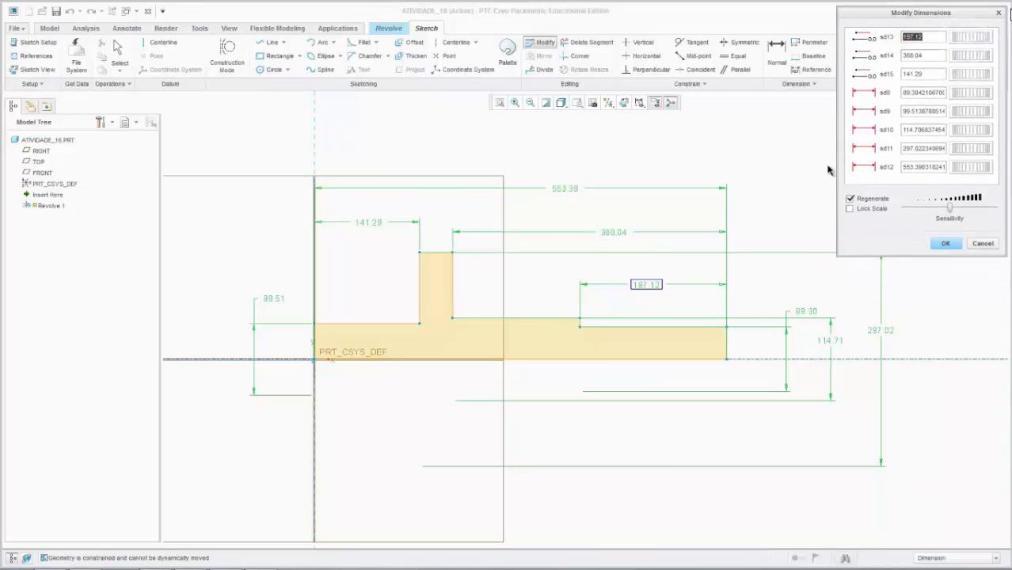
Step: Lock the scale and set the shaft's overall length to 100 so the whole profile scales proportionally
click(849, 209)
drag(943, 167, 905, 167)
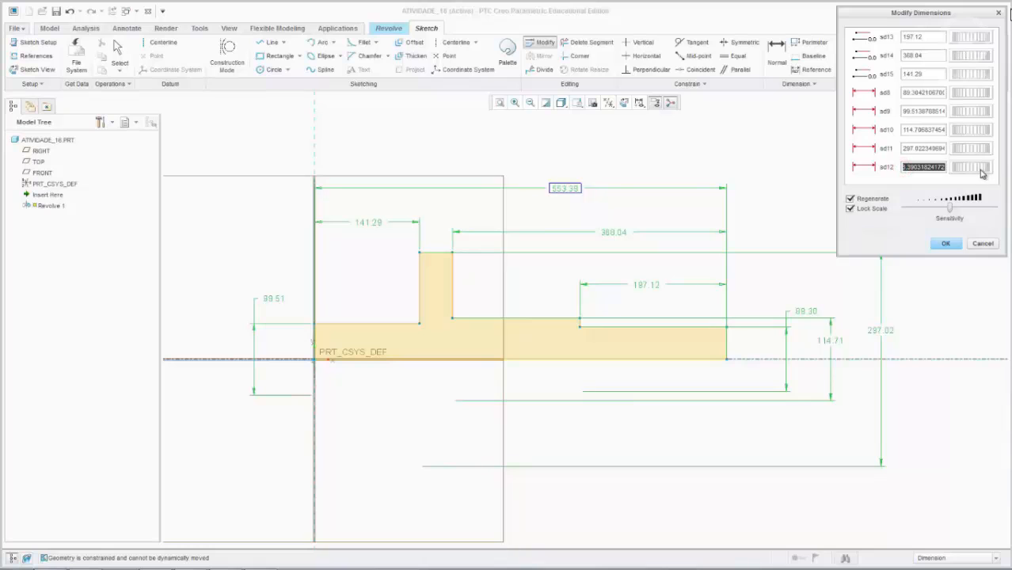
text(100)
key(Return)
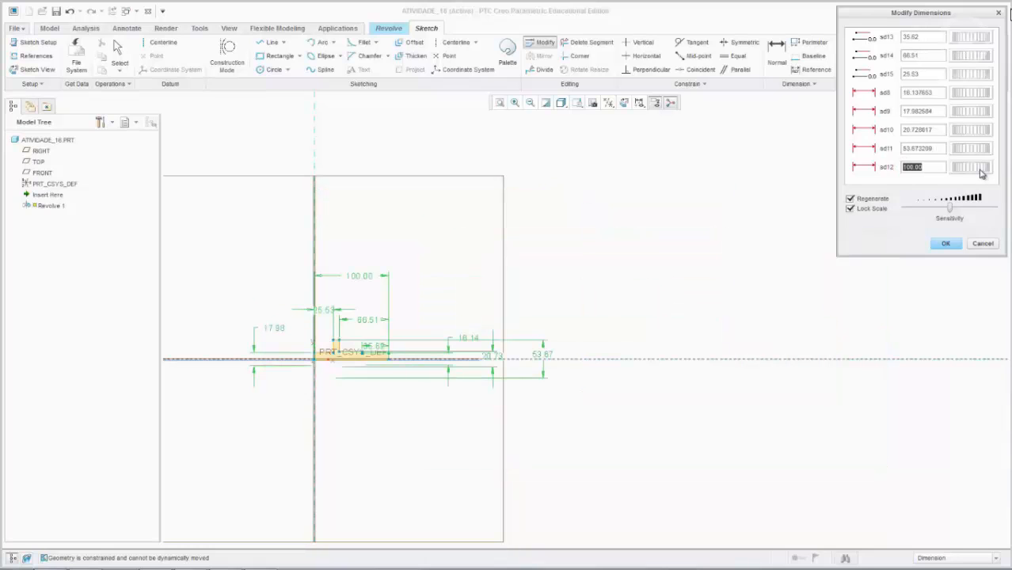
scroll(184, 370, down, 5)
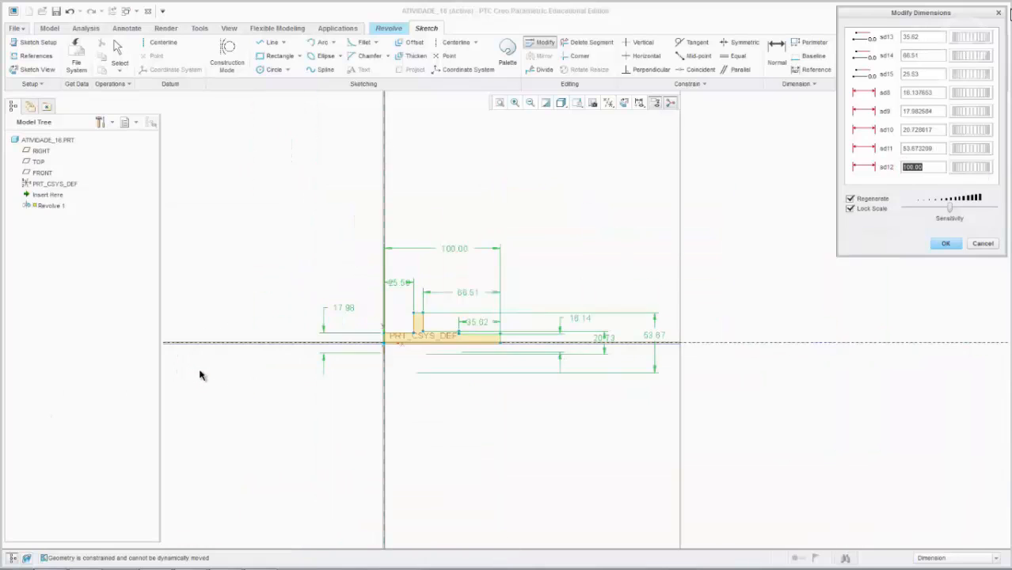
scroll(876, 356, up, 3)
scroll(919, 331, down, 4)
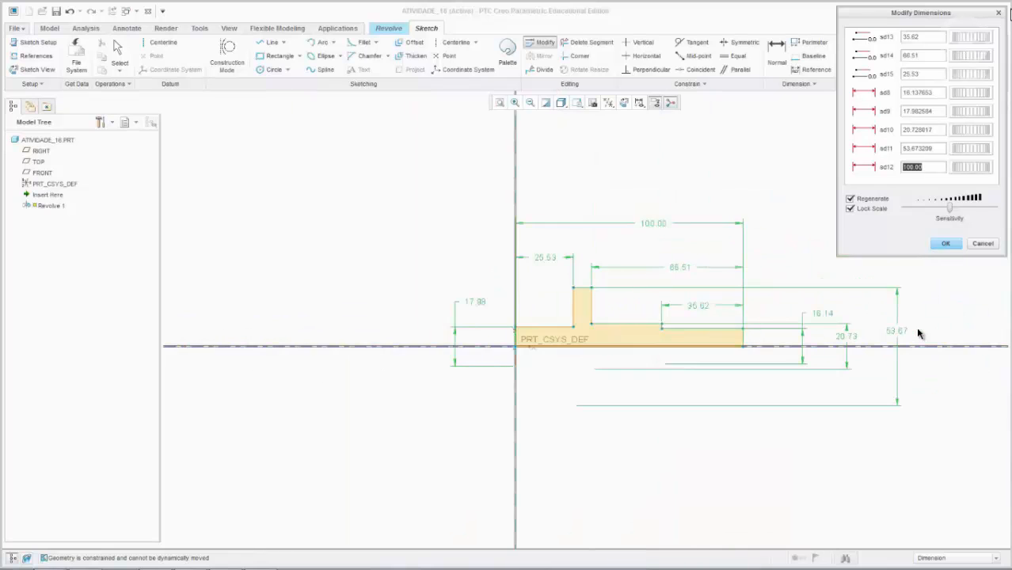
Step: Check the lengths in the at_16.pdf drawing, unlock the scale and set the smaller end section's length to 35
key(alt+Tab)
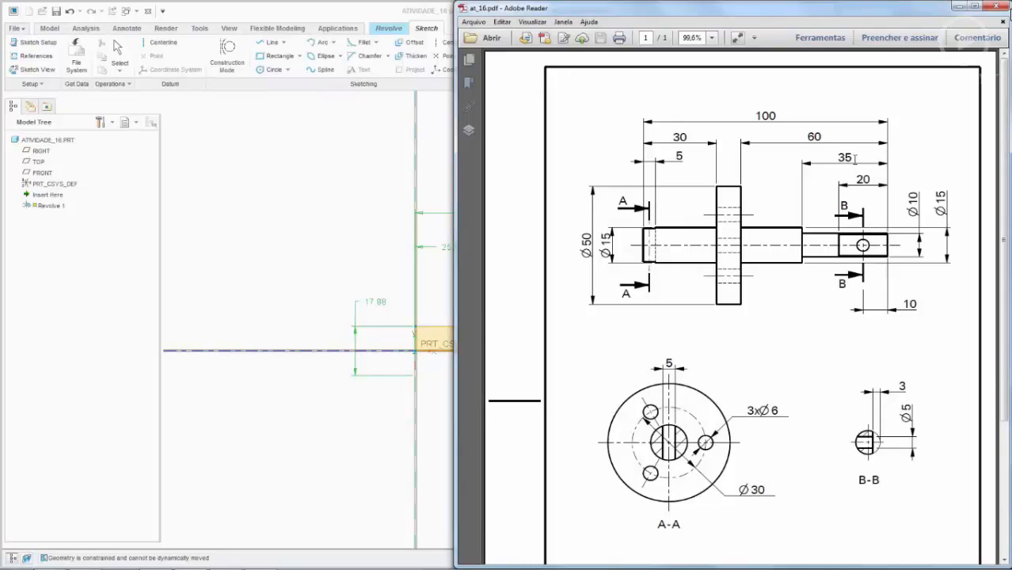
click(959, 6)
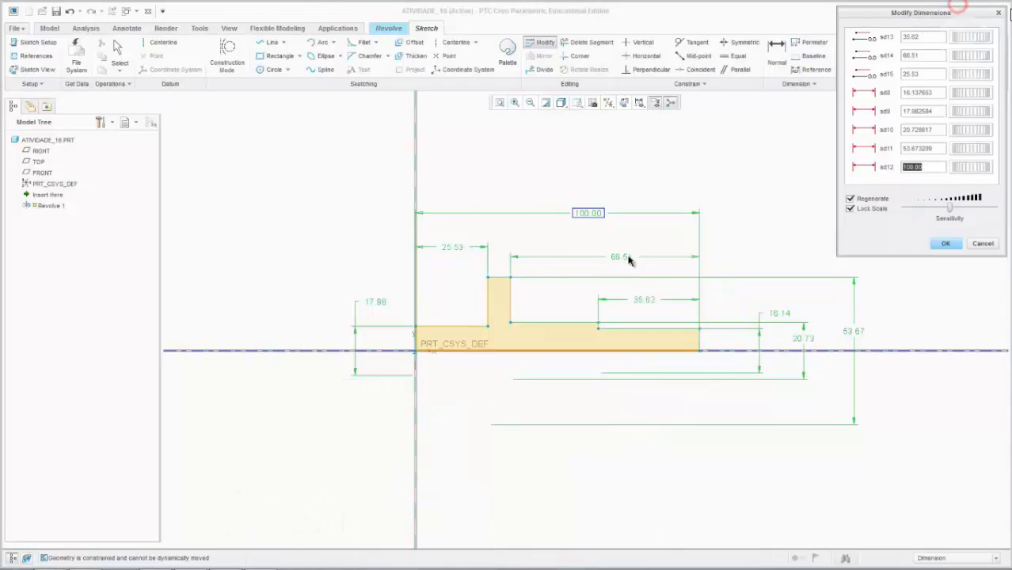
click(850, 209)
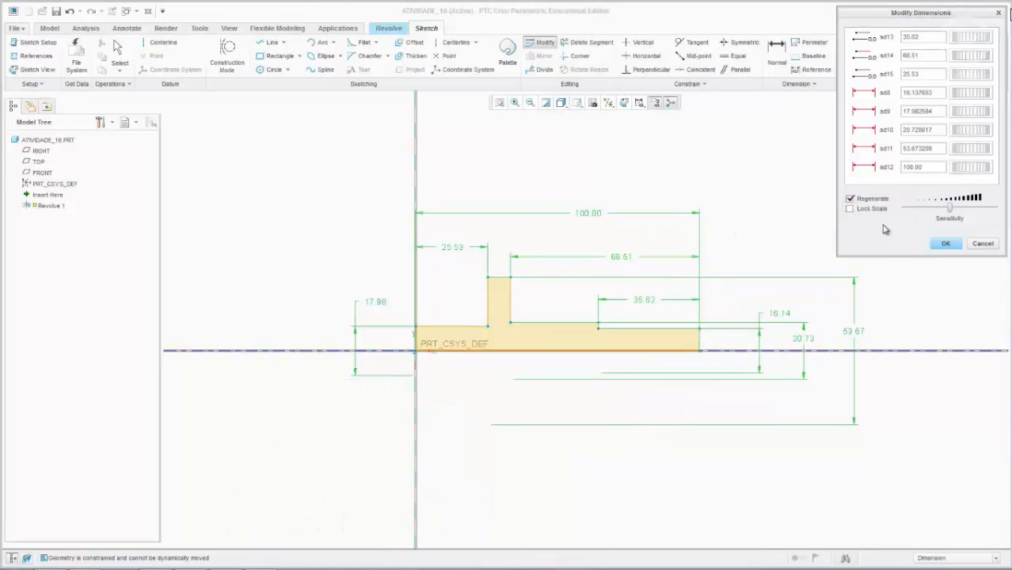
double_click(920, 37)
text(35)
Step: Set the length from the flange to the smaller end to 60 and the first section's length to 30
click(921, 55)
double_click(921, 55)
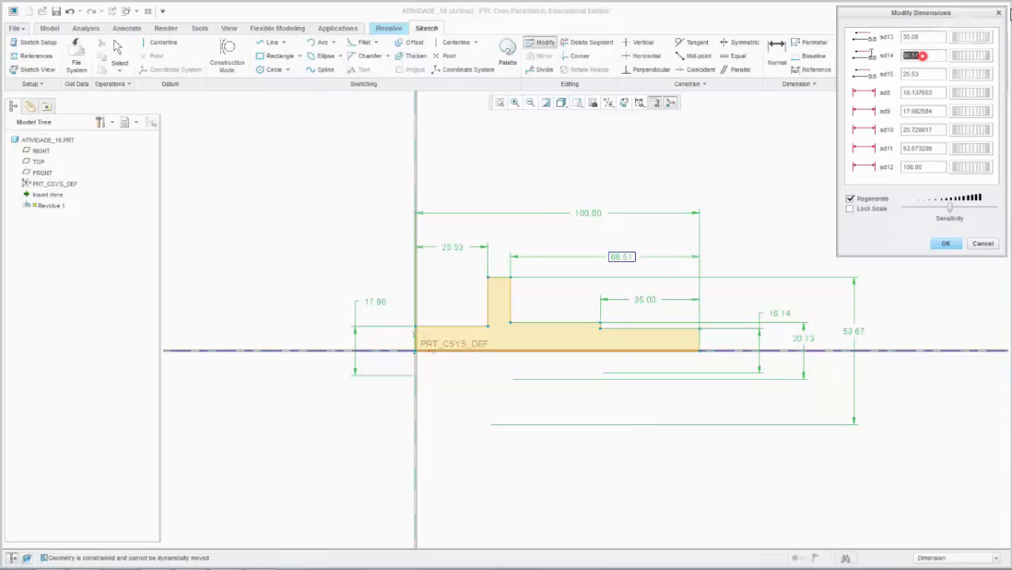
text(60)
click(922, 74)
double_click(921, 74)
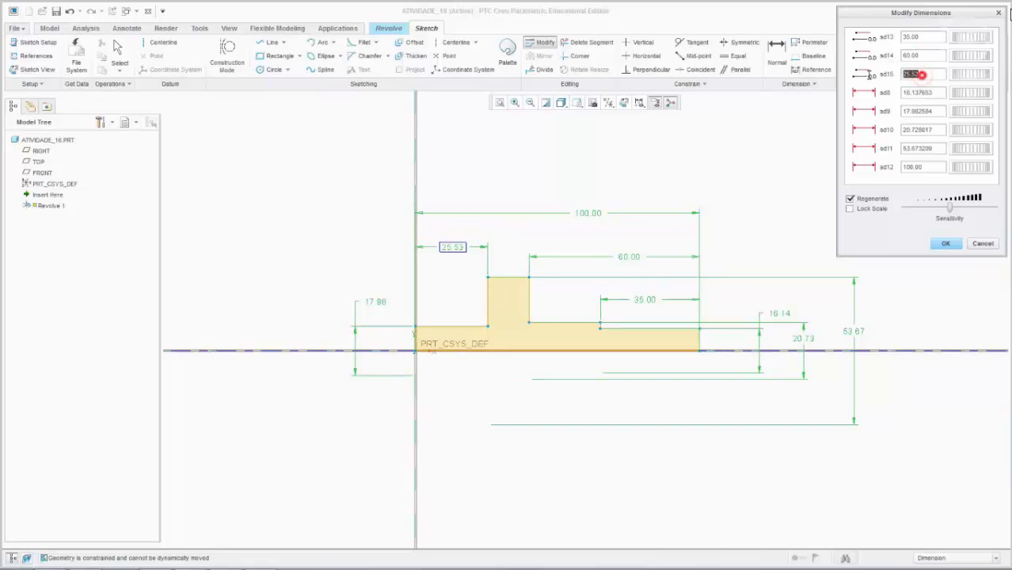
text(30)
Step: Set the smaller end section's diameter to 10 and the diameters of the sections on both sides of the flange to 15
click(920, 94)
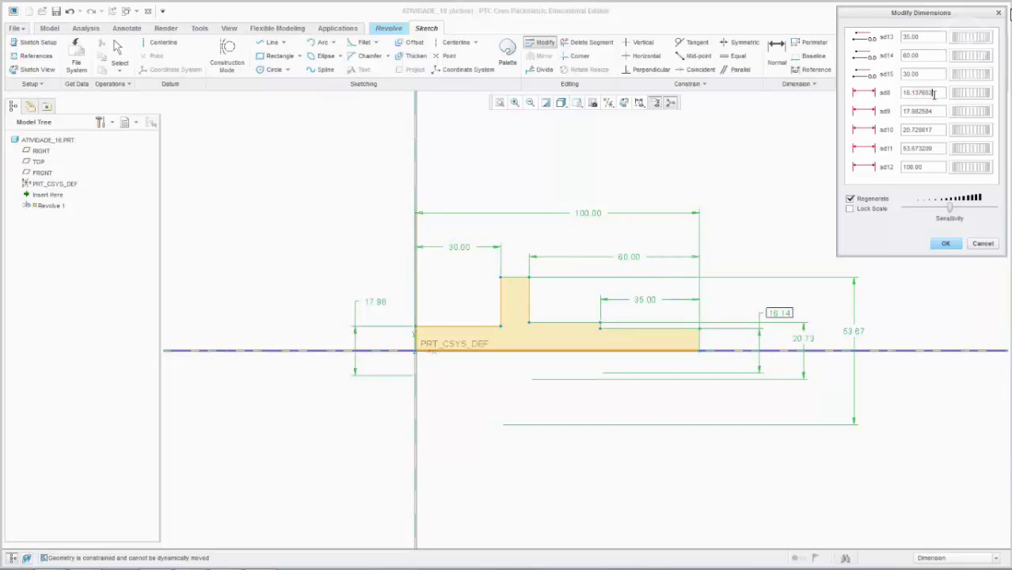
double_click(935, 93)
text(10)
click(927, 111)
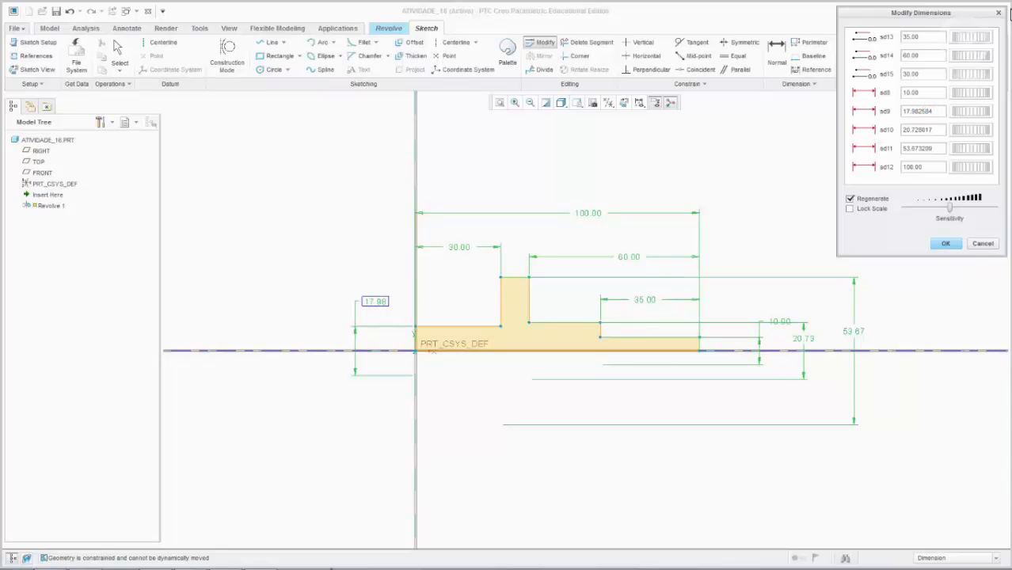
double_click(933, 111)
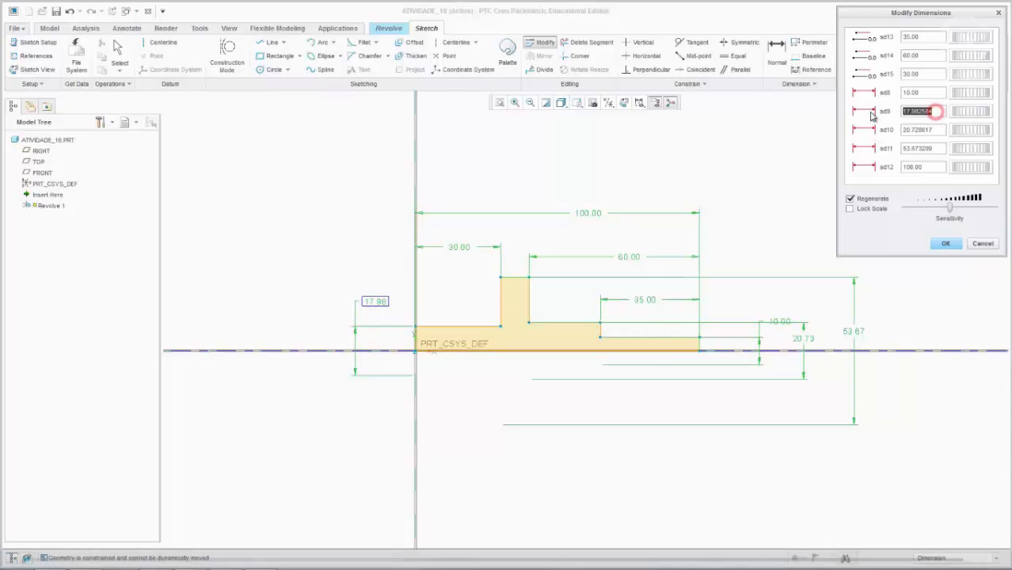
text(15)
click(932, 129)
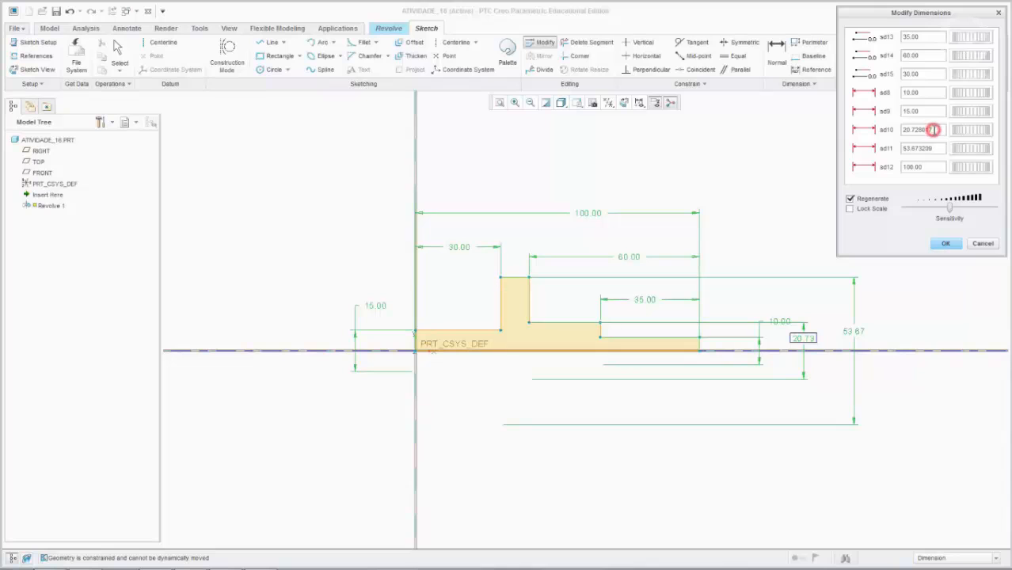
double_click(935, 130)
text(15)
Step: Check the flange diameter in at_16.pdf, set it to 50, and accept the dimensions and the finished profile sketch
click(920, 149)
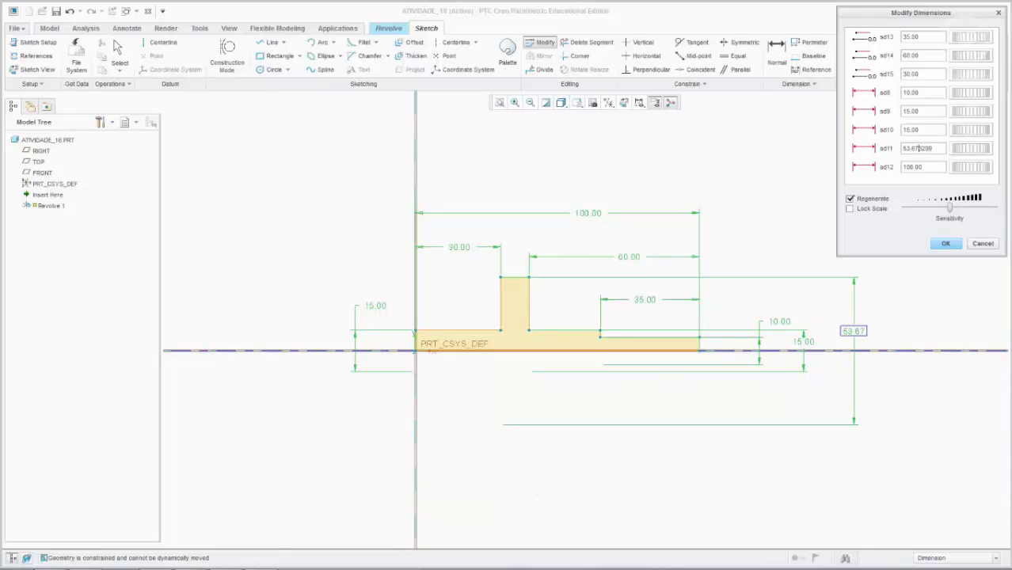
key(alt+Tab)
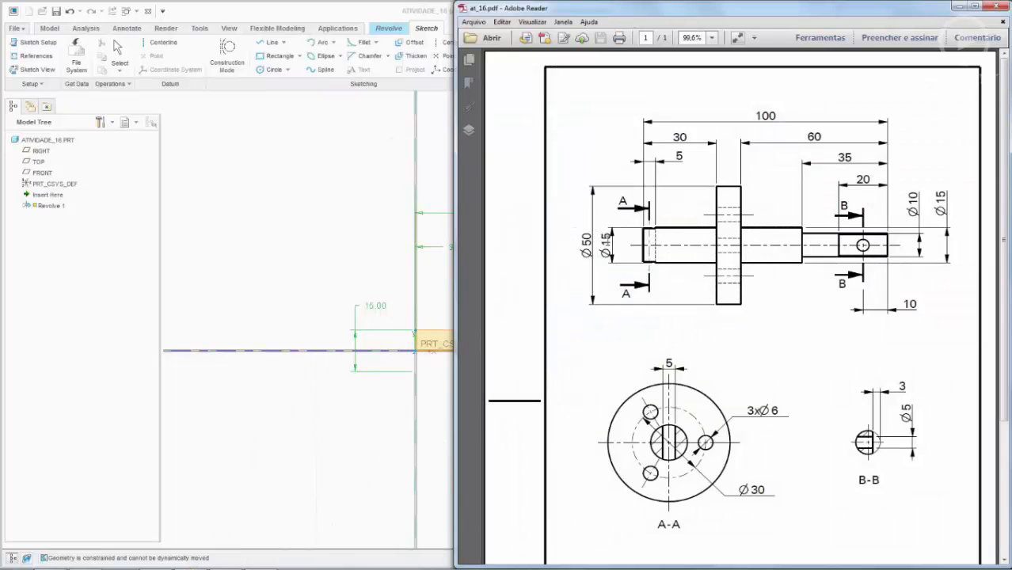
click(958, 6)
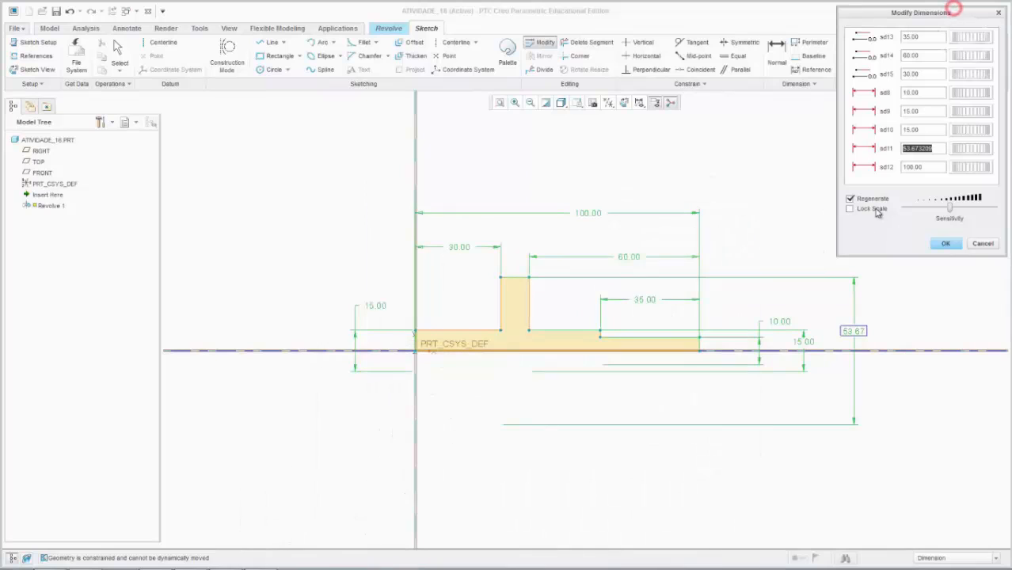
text(5)
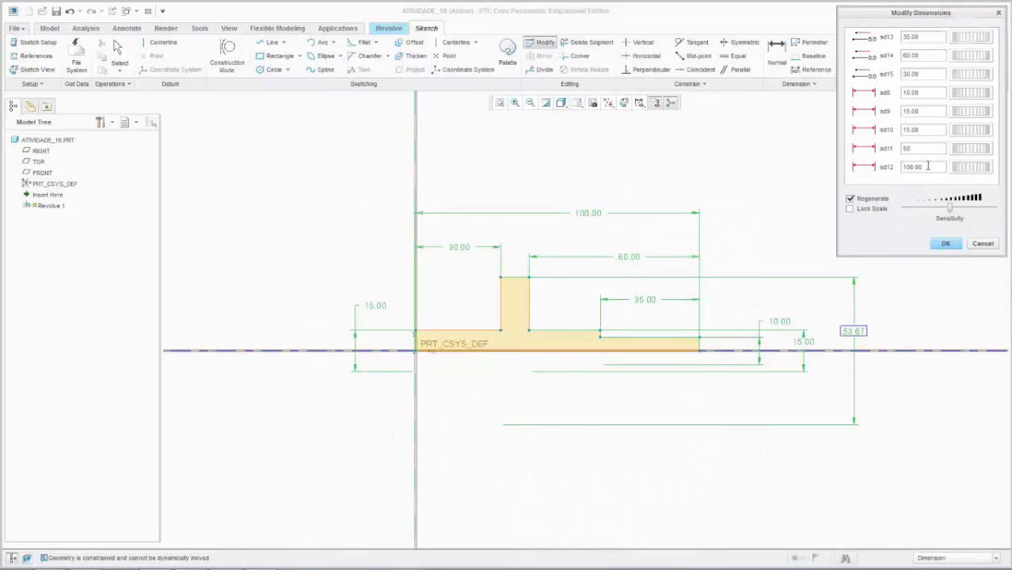
text(0)
click(928, 166)
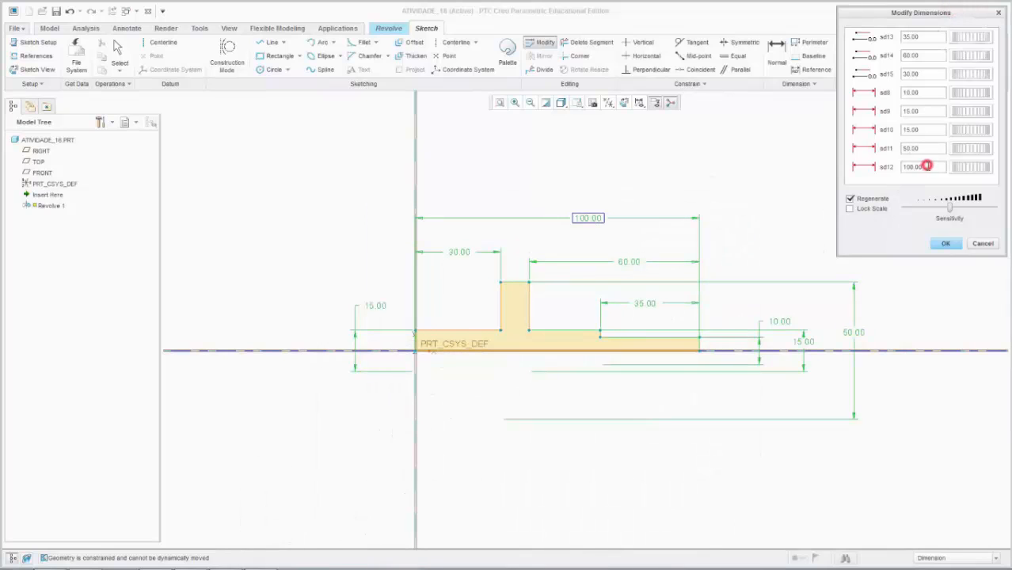
click(950, 243)
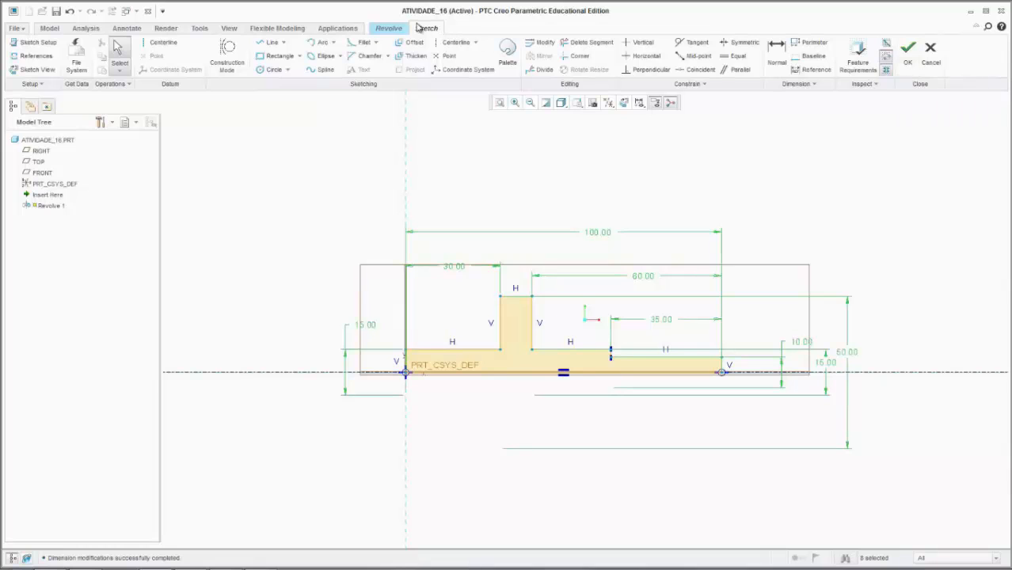
click(904, 55)
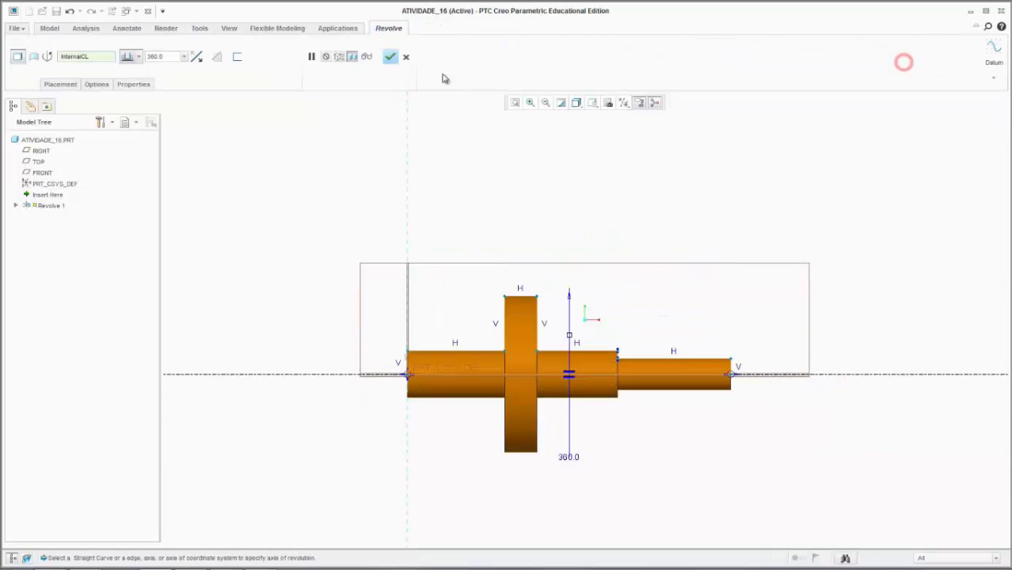
middle_drag(540, 209, 486, 228)
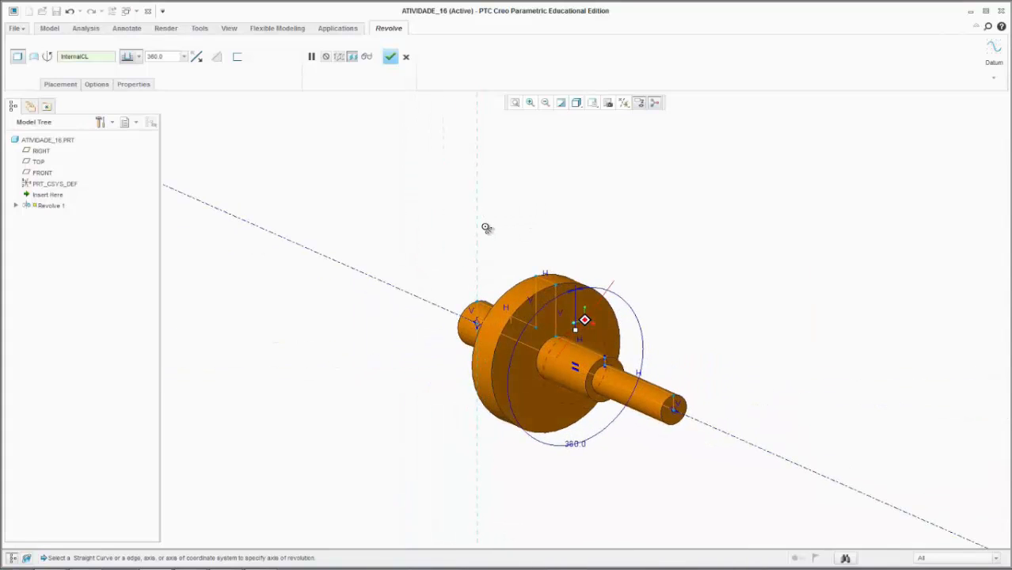
Step: Try a revolve angle of 270 degrees and set it back to 360
click(183, 56)
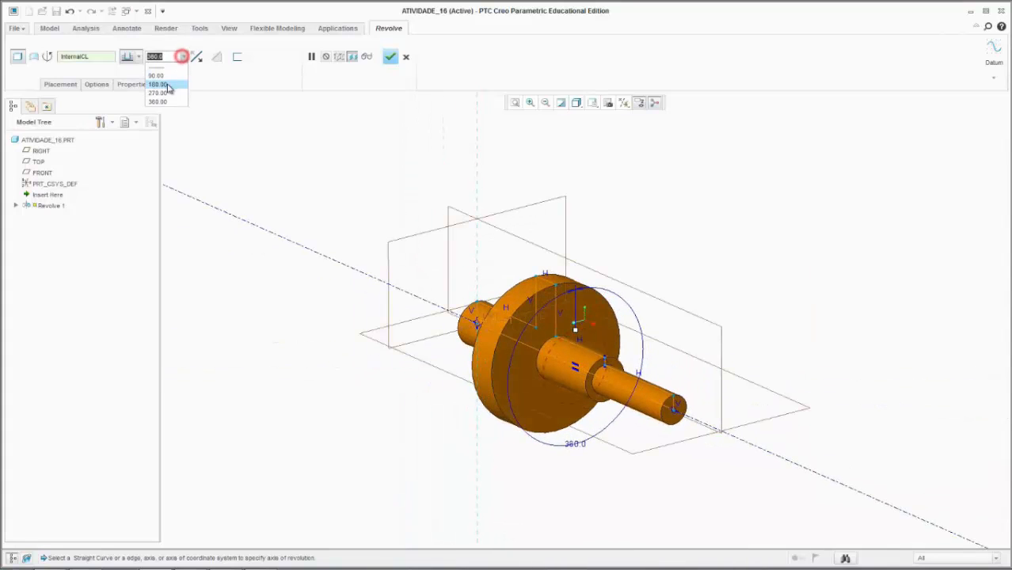
click(166, 92)
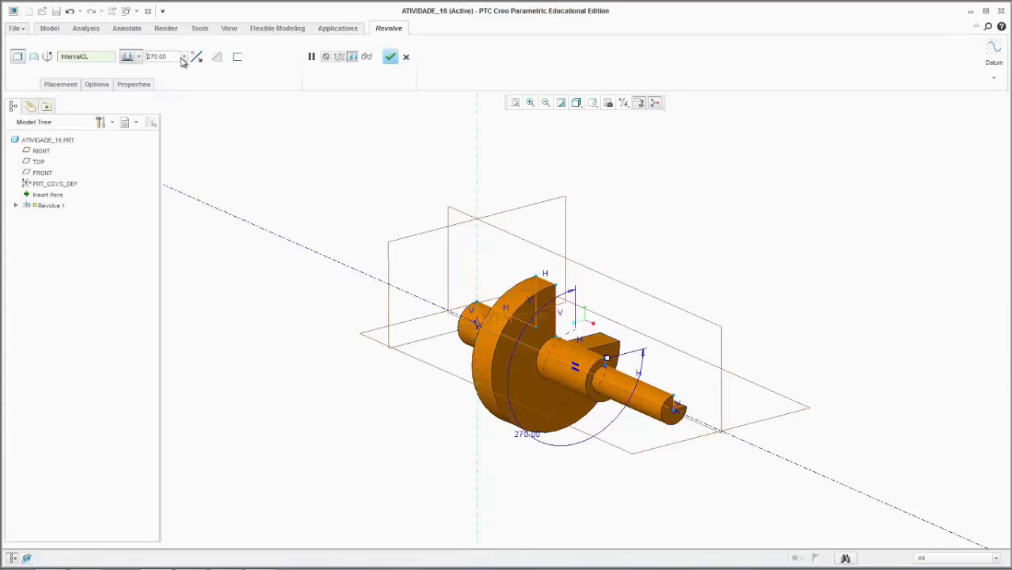
click(182, 58)
click(183, 84)
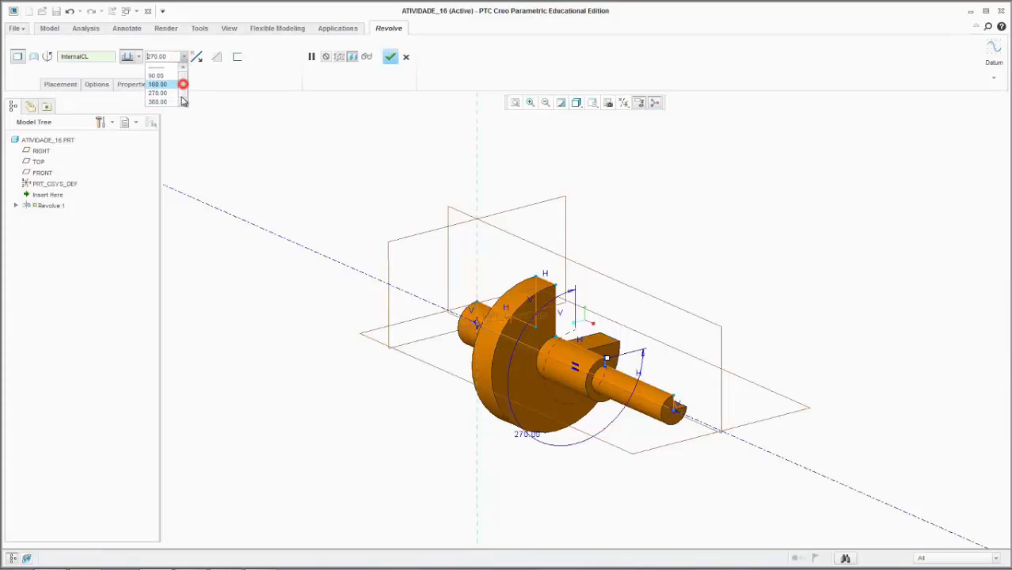
click(160, 101)
Step: Complete the 360-degree revolve of the shaft and clear the selection
click(390, 57)
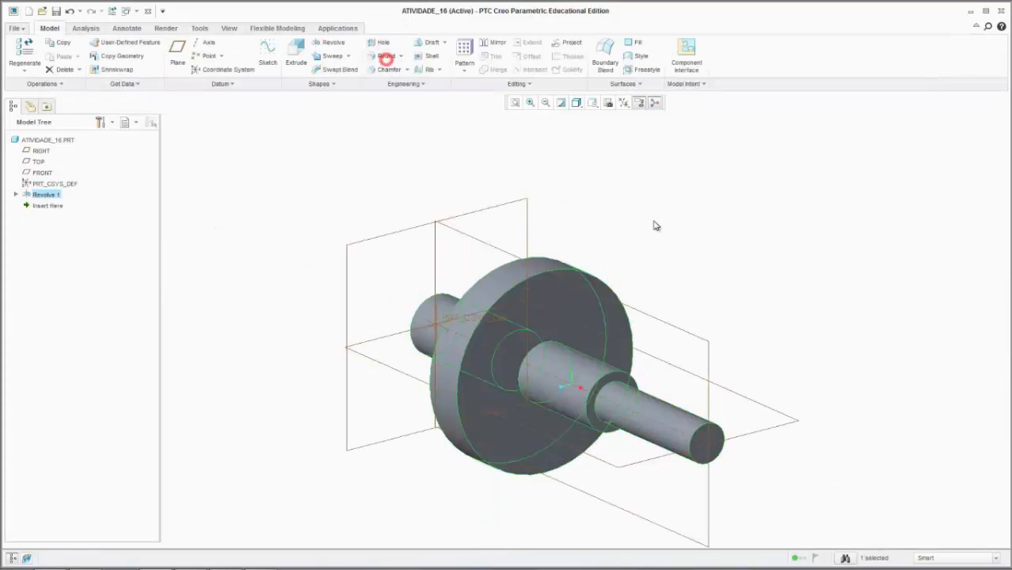
click(653, 221)
middle_drag(653, 219, 713, 226)
scroll(661, 224, down, 2)
scroll(663, 231, up, 2)
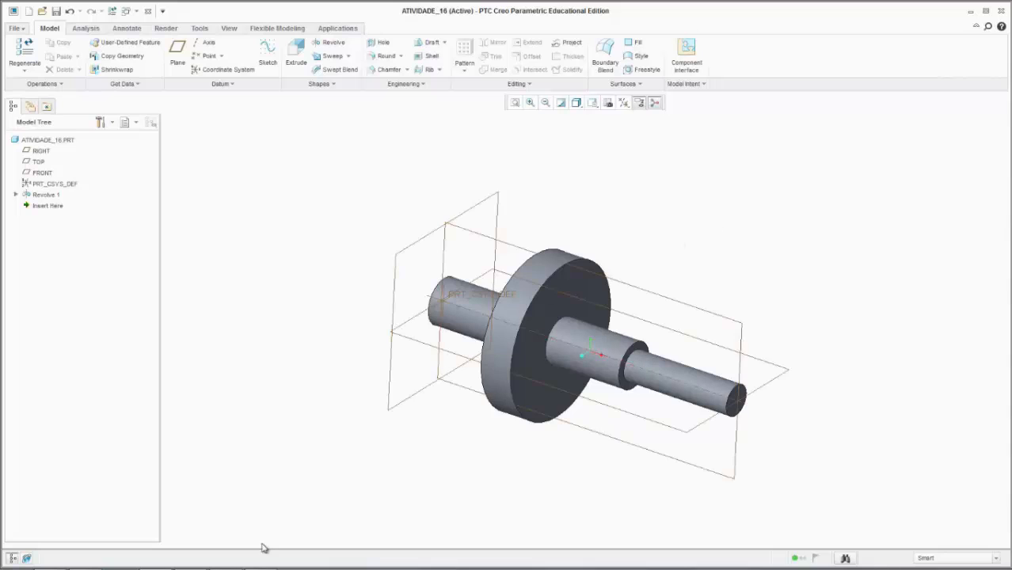
Step: Check the remaining details in at_16.pdf and start an extrude sketch on the shaft's smaller end face
click(226, 568)
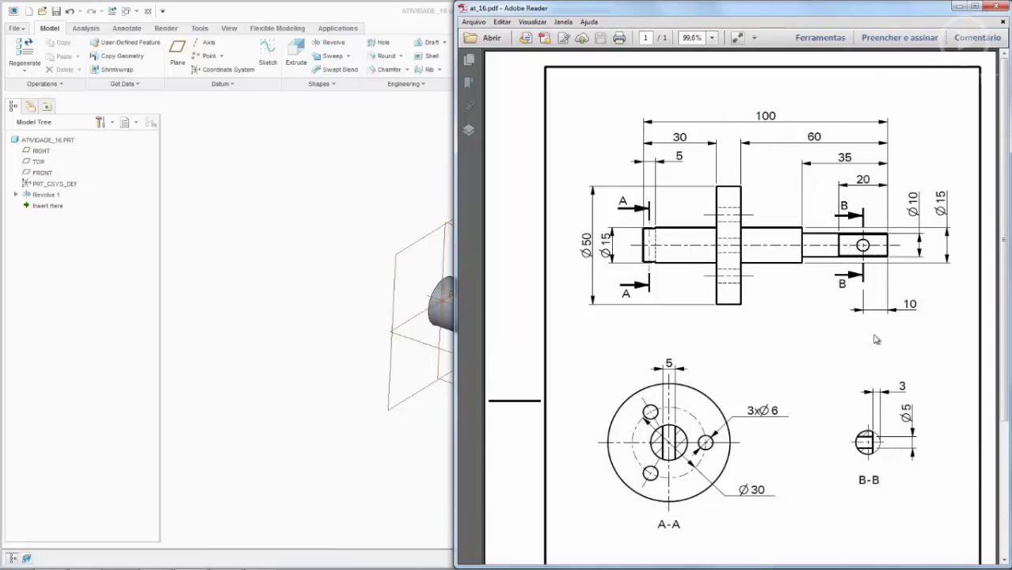
click(956, 7)
middle_drag(692, 242, 678, 226)
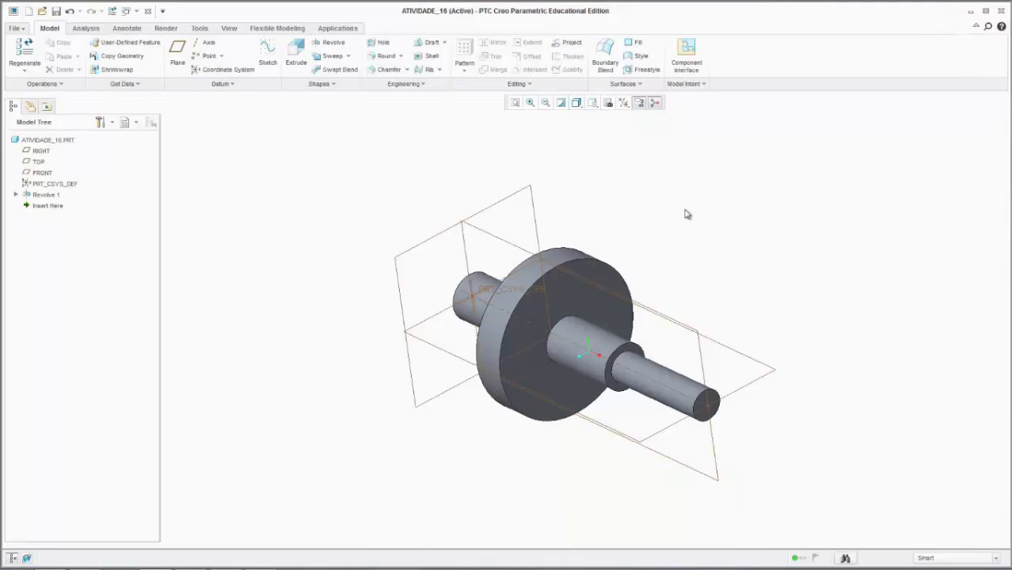
click(295, 57)
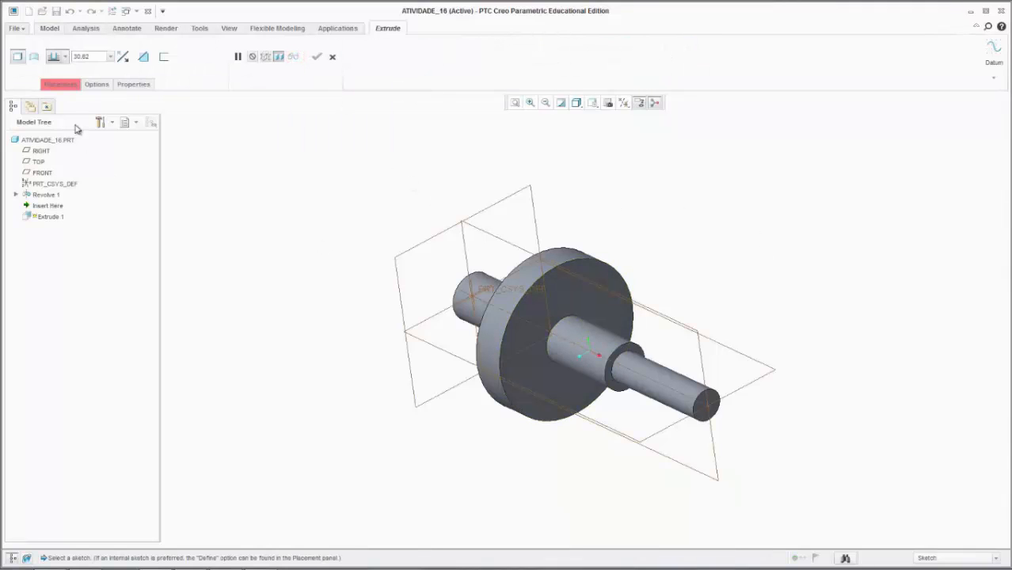
click(61, 84)
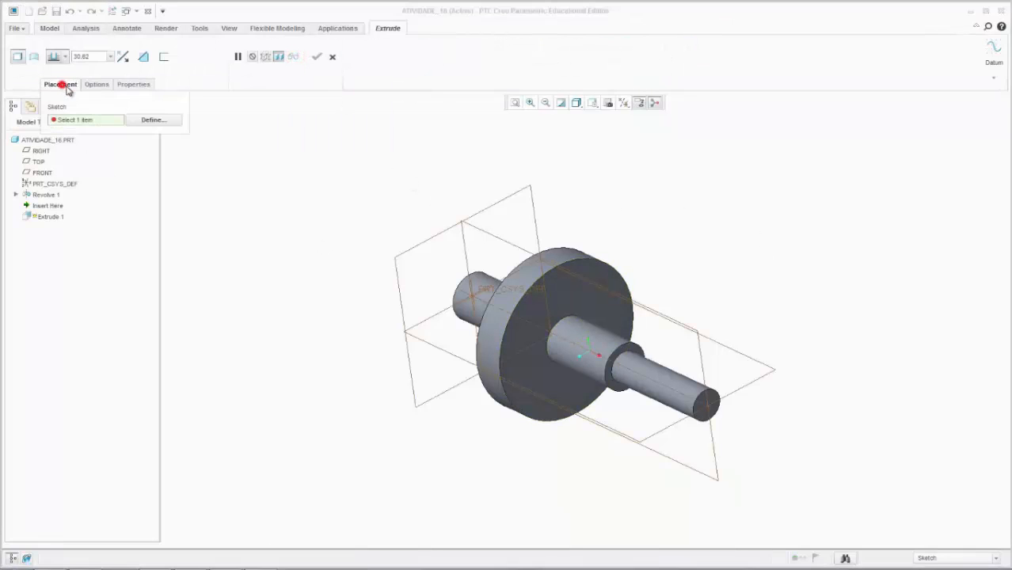
click(713, 403)
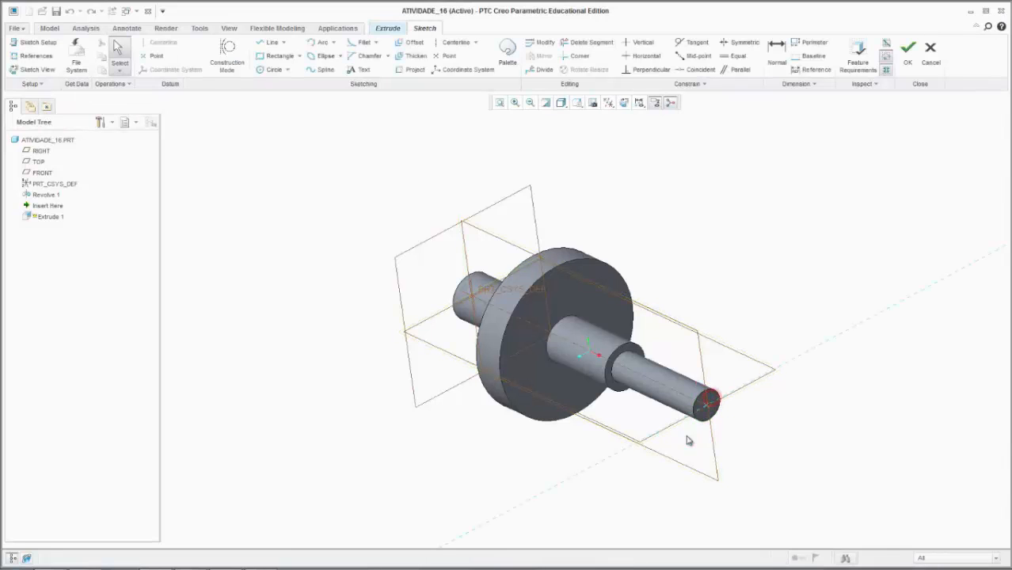
click(623, 104)
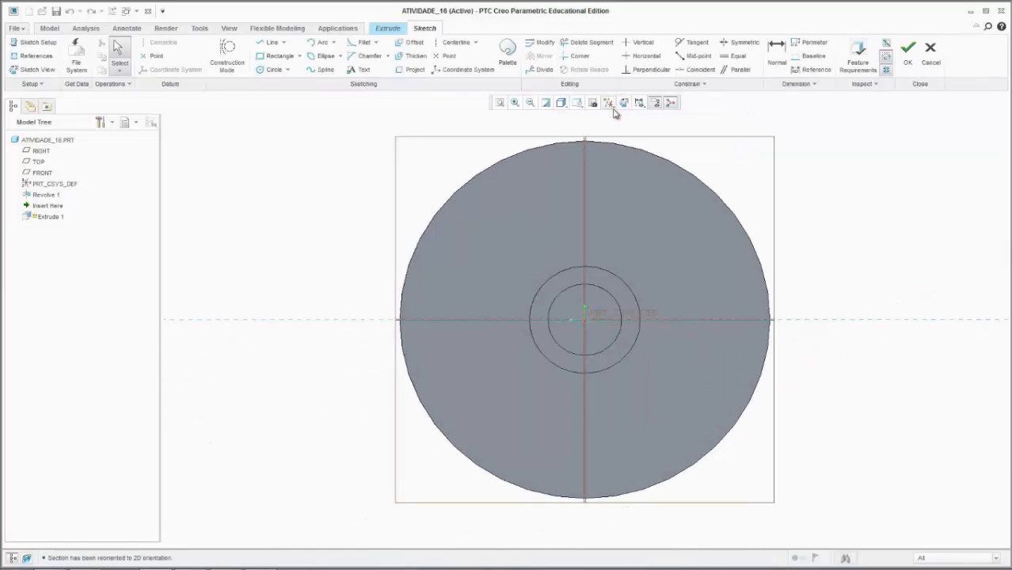
Step: Add the smaller end section's cylindrical surface as a sketch reference
scroll(555, 242, down, 2)
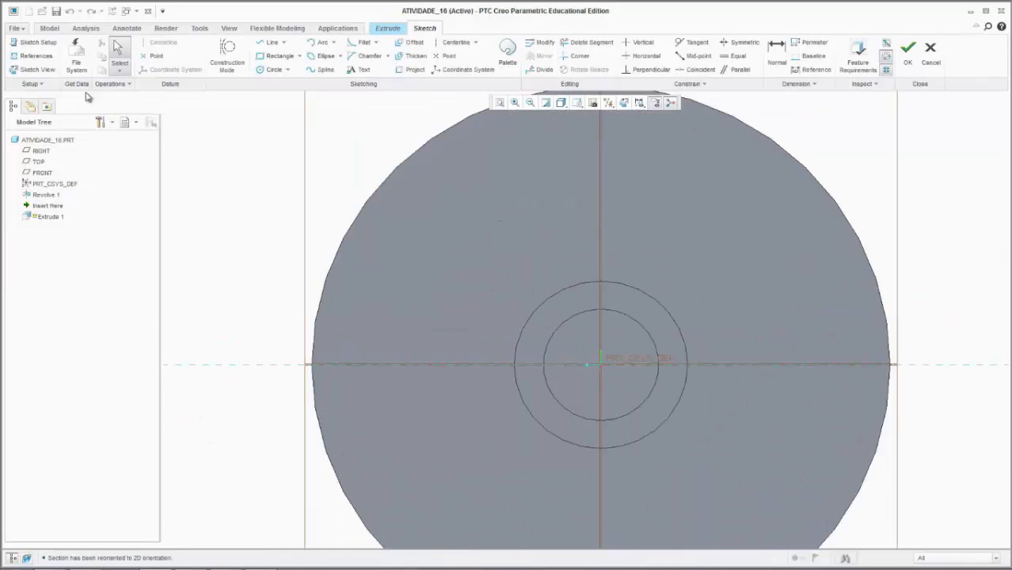
click(34, 63)
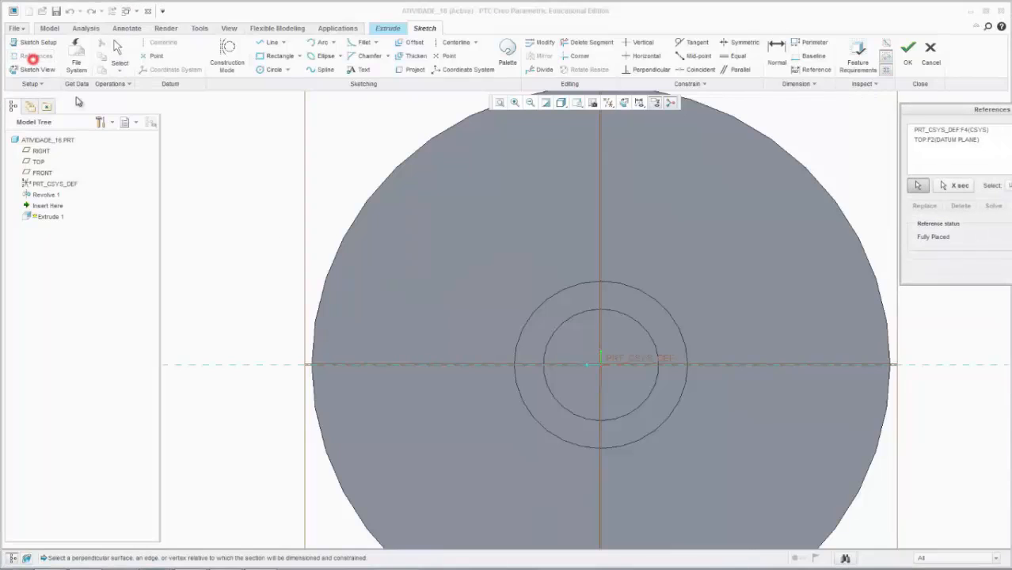
click(553, 336)
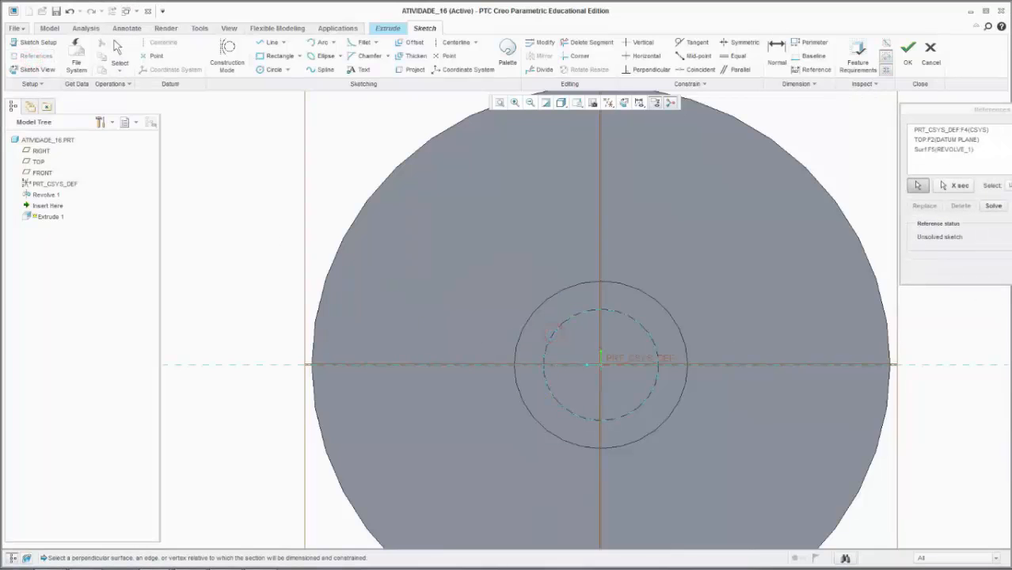
click(1010, 271)
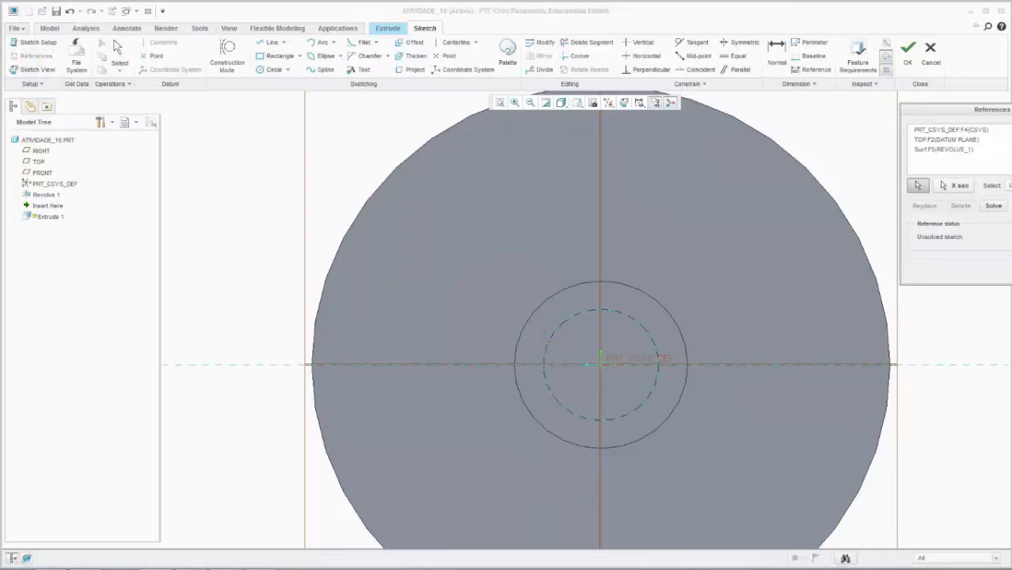
Step: Sketch a circle centred on the shaft axis that coincides with the smaller end's outline
click(270, 69)
click(598, 367)
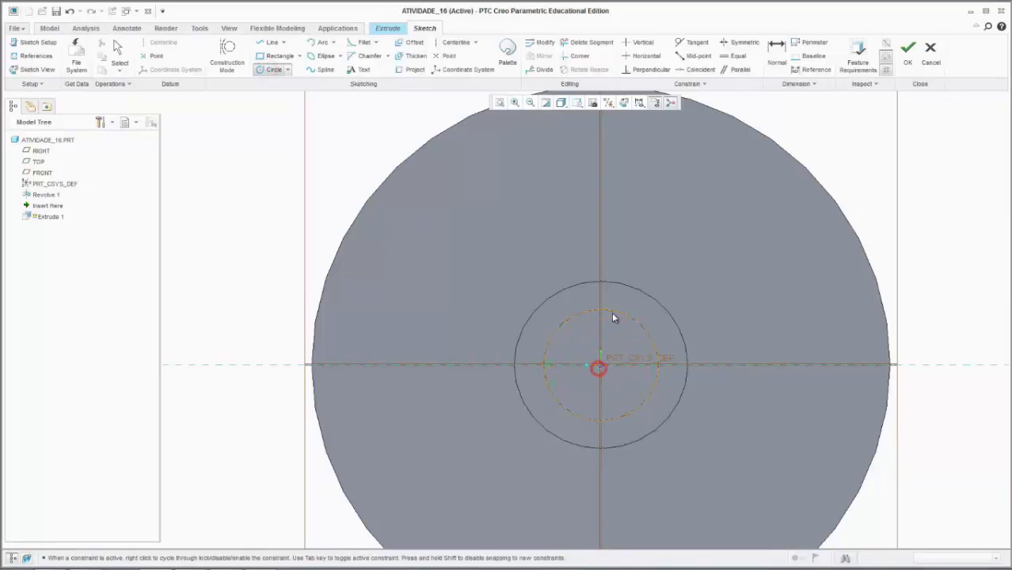
click(612, 311)
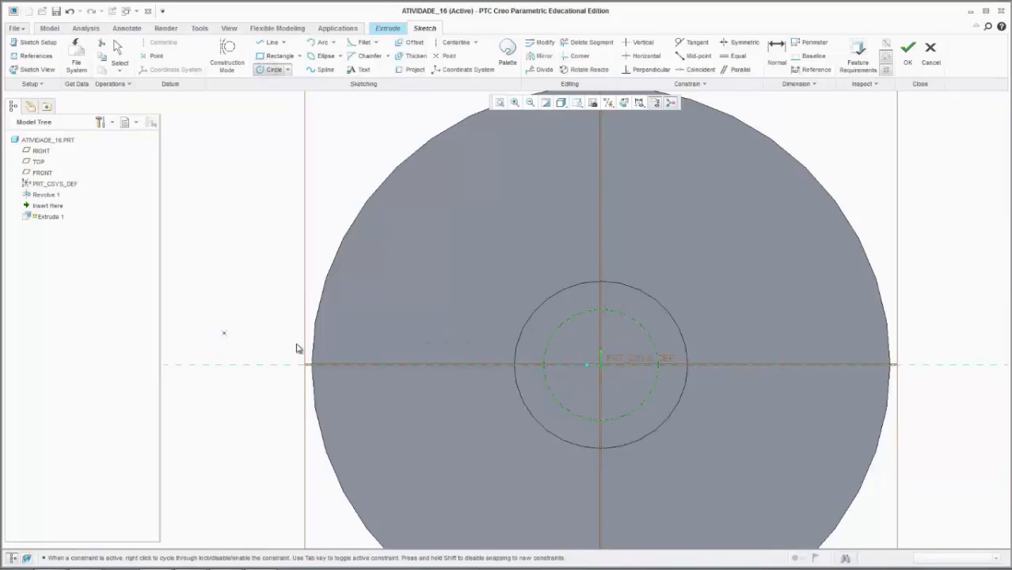
click(121, 57)
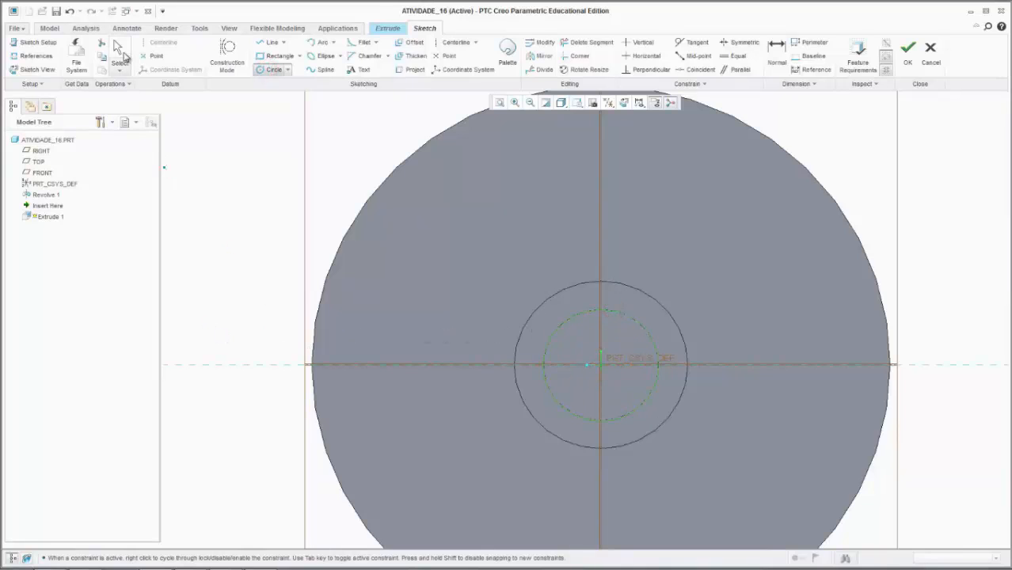
Step: Sketch a horizontal chord line across the upper part of the circle, with both endpoints on its outline
click(271, 43)
click(554, 331)
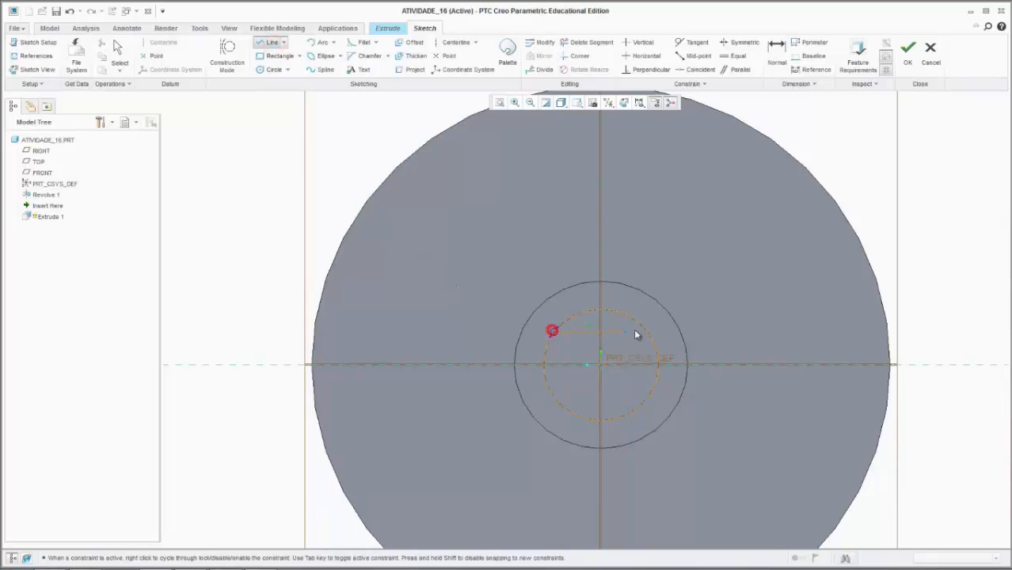
click(643, 330)
middle_click(405, 268)
click(120, 56)
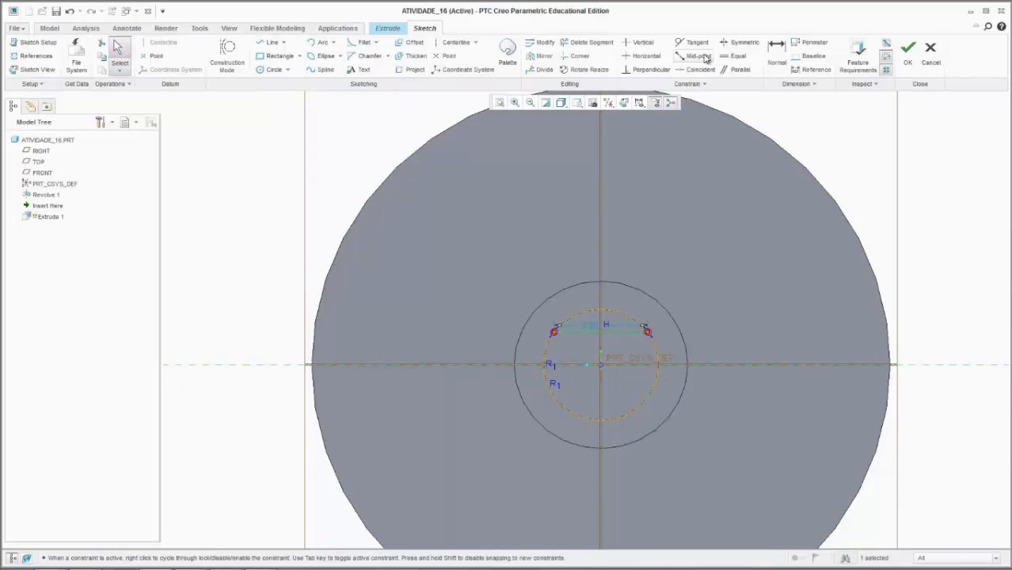
Step: Dimension the vertical distance from the circle's uppermost point to the chord line as 3.00
click(777, 54)
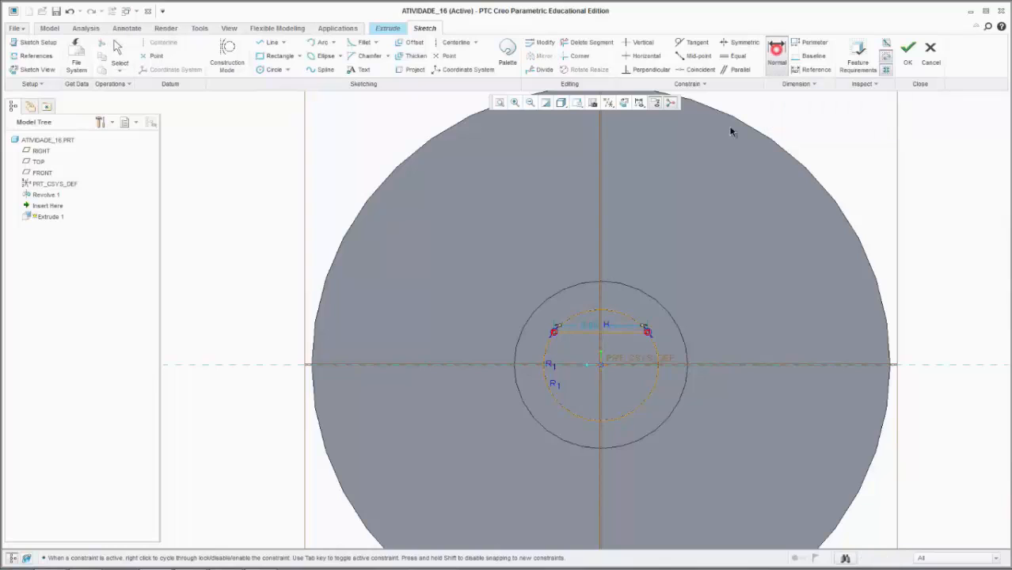
click(605, 314)
middle_click(489, 327)
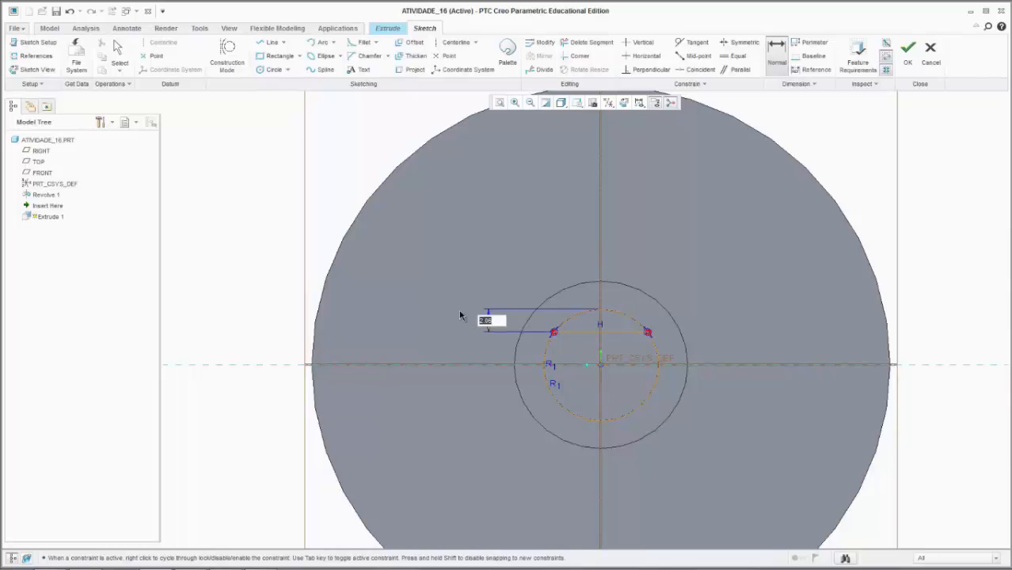
key(Return)
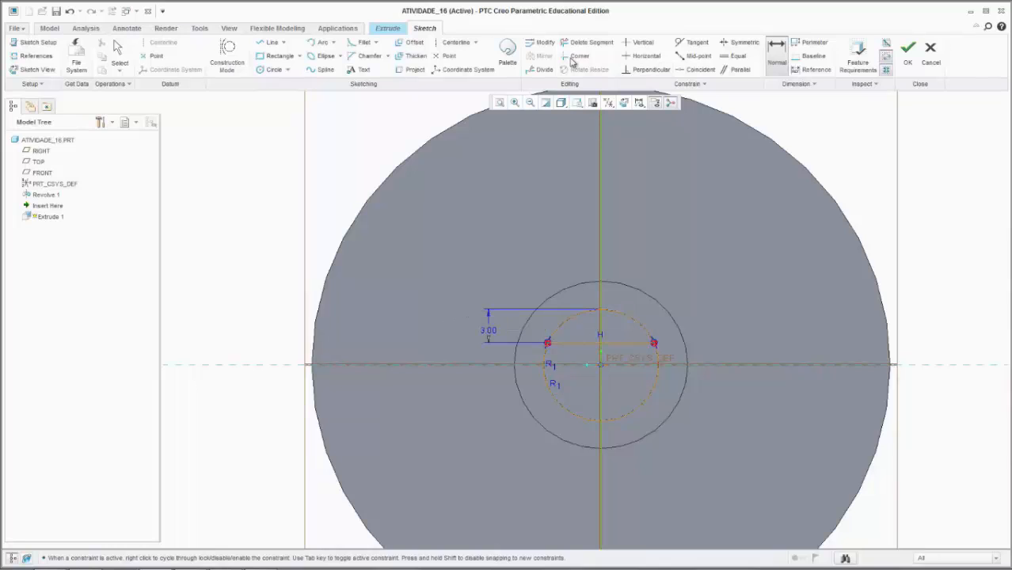
click(118, 54)
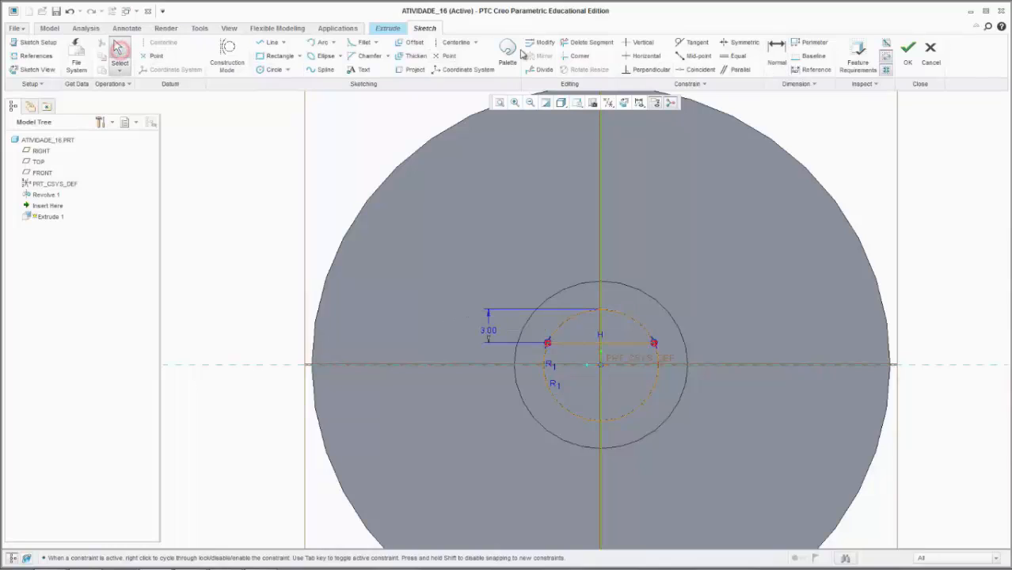
Step: Trim away the circle's arc below the chord, leaving a closed upper segment, and finish the sketch
click(576, 43)
mouse_move(519, 351)
mouse_down()
mouse_move(547, 355)
mouse_move(551, 384)
mouse_move(631, 421)
mouse_move(633, 368)
mouse_move(658, 363)
mouse_up()
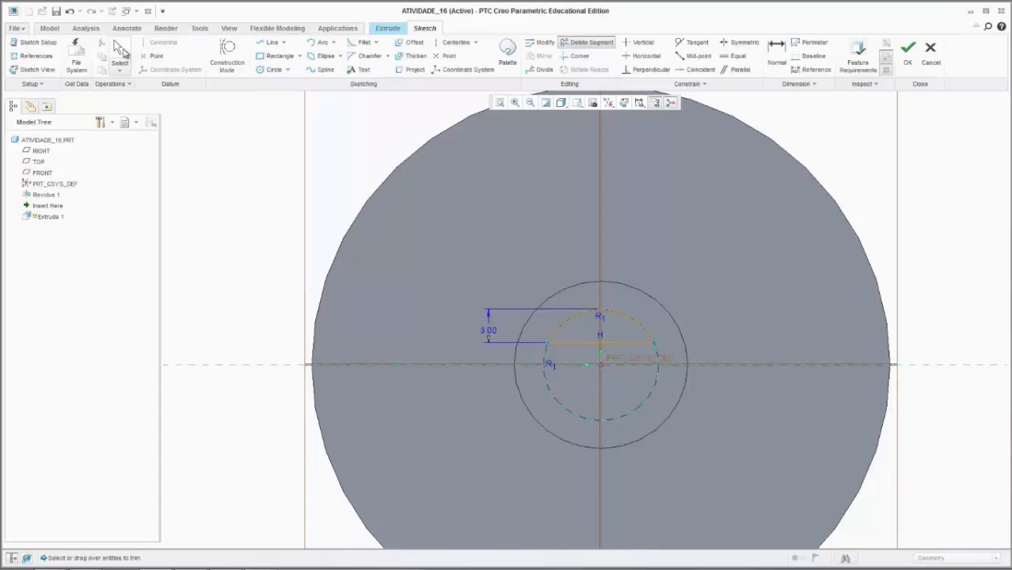
click(119, 52)
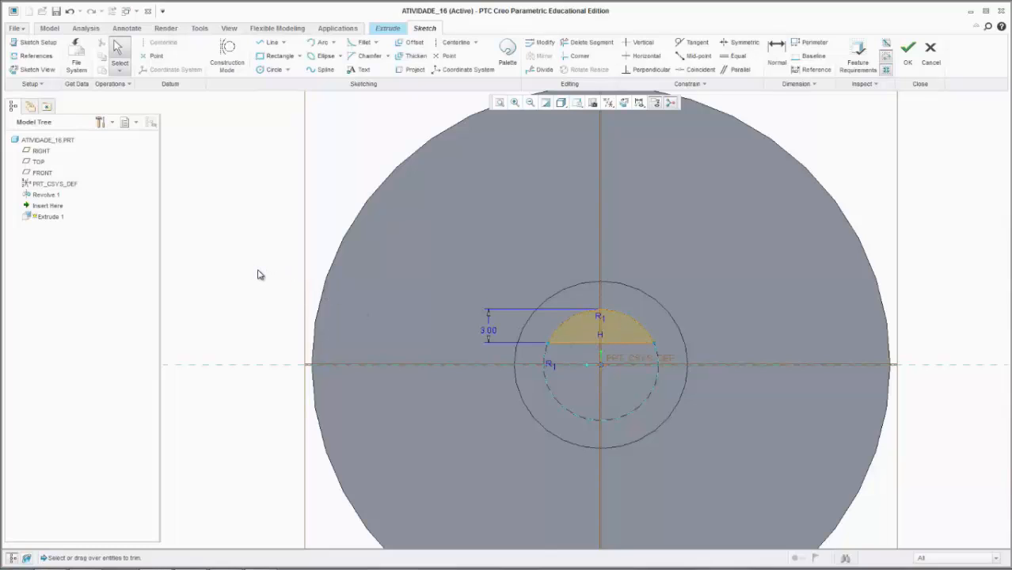
click(908, 70)
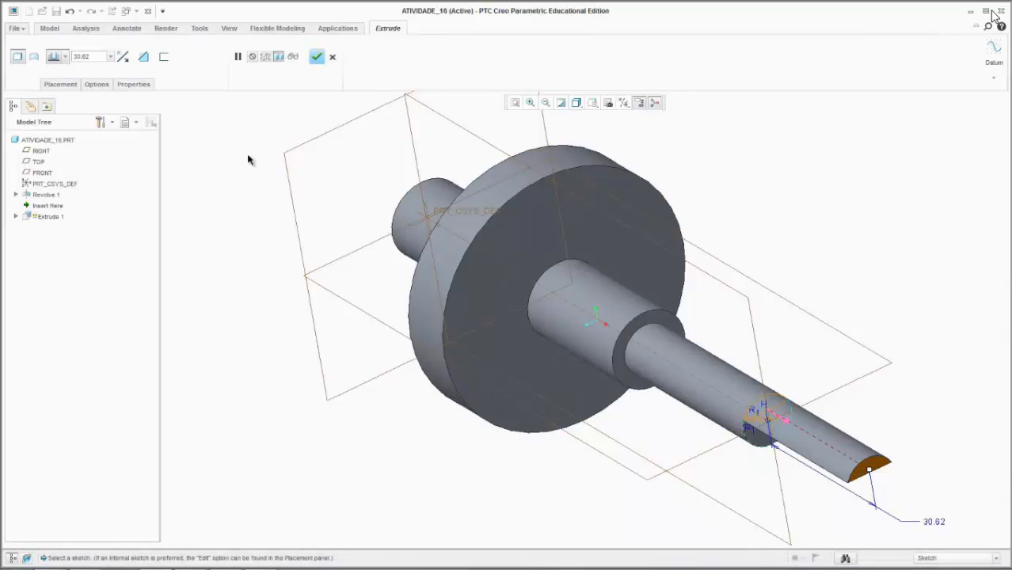
Step: Set the extrusion depth to 25
drag(91, 57, 54, 59)
text(25)
key(Return)
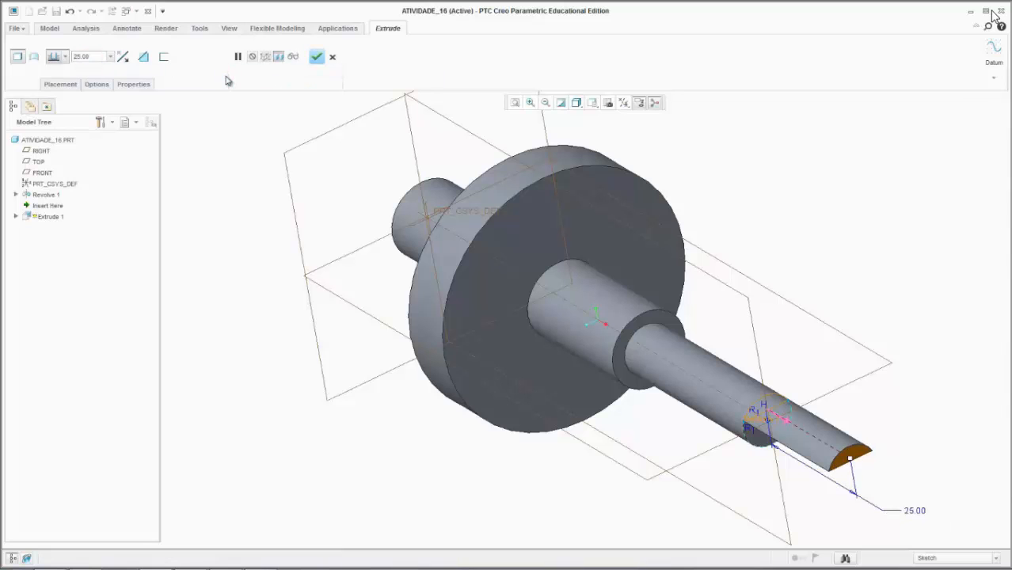
Step: Check the flat's length in at_16.pdf, set the extrusion depth to 20, and reverse it into the shaft as a completed cut
key(alt+Tab)
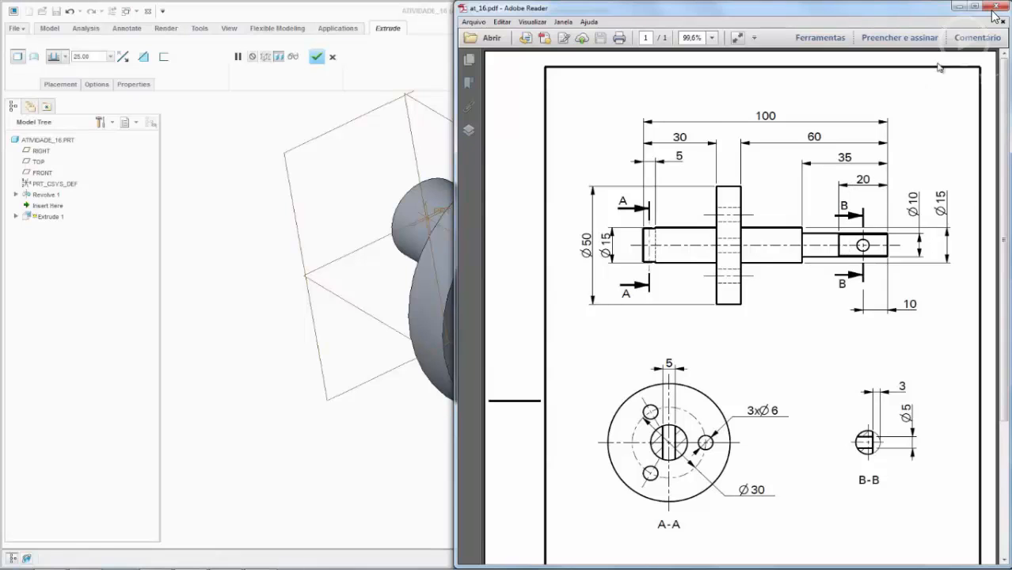
click(958, 6)
text(20)
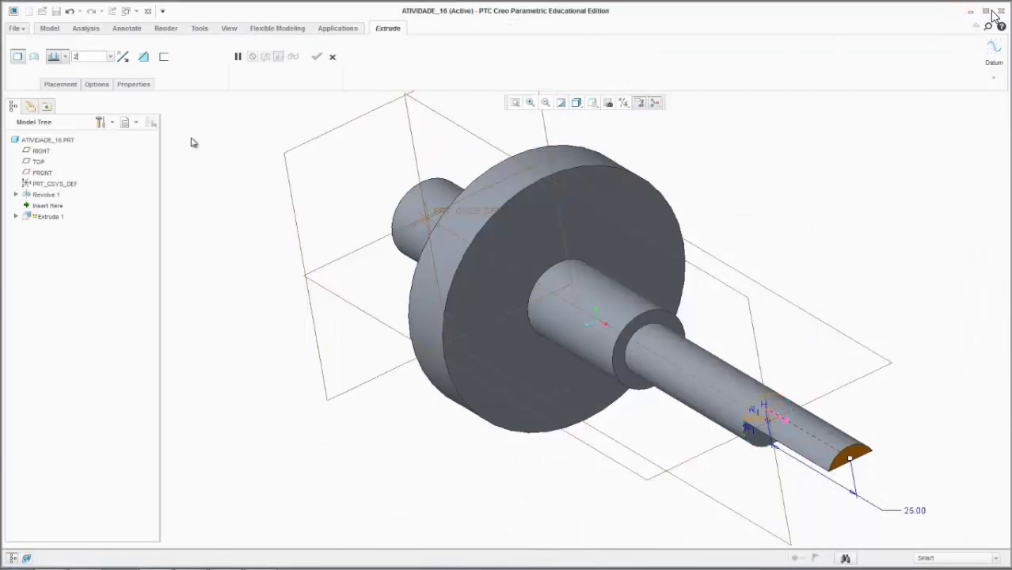
key(Return)
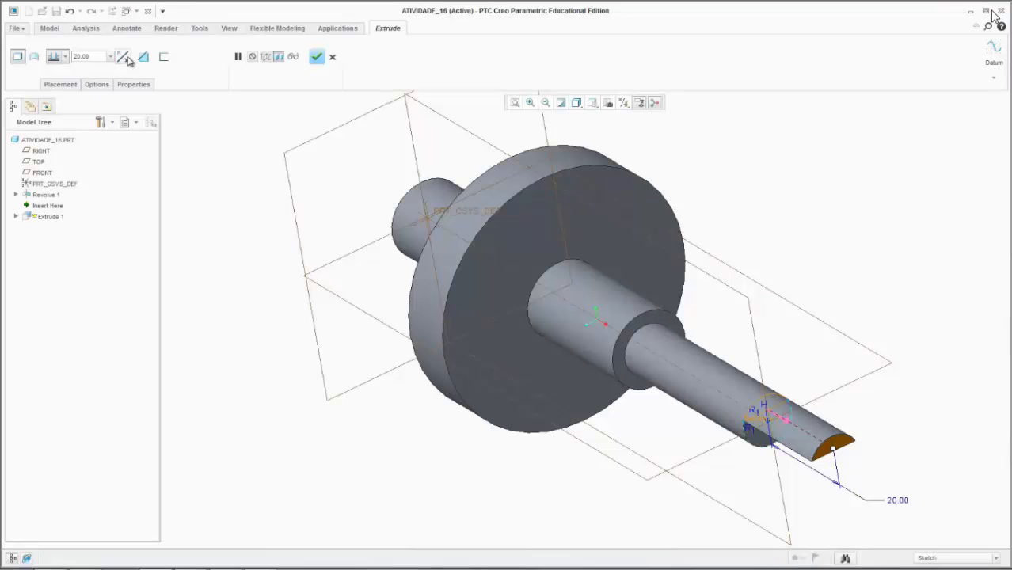
click(123, 57)
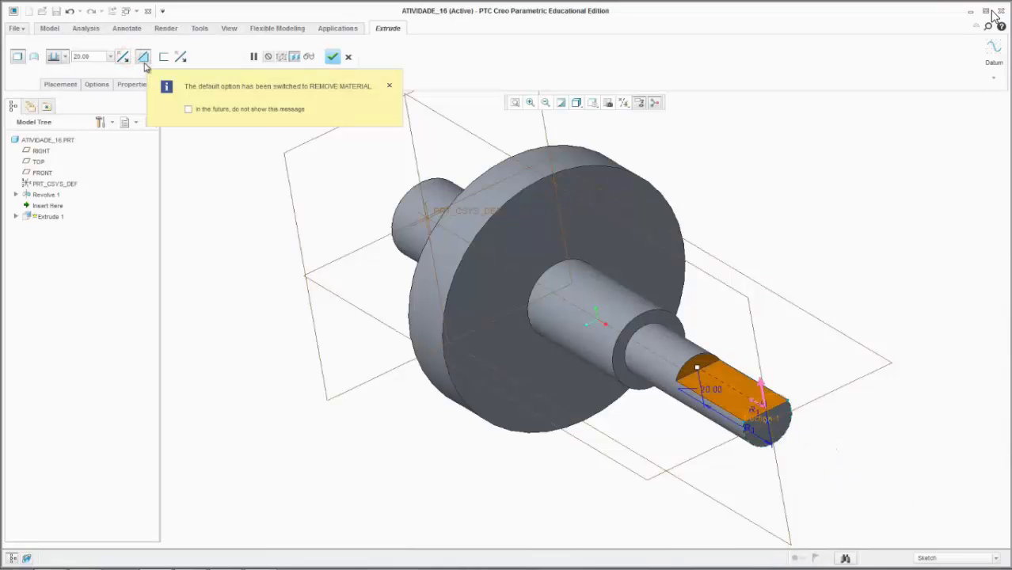
click(331, 57)
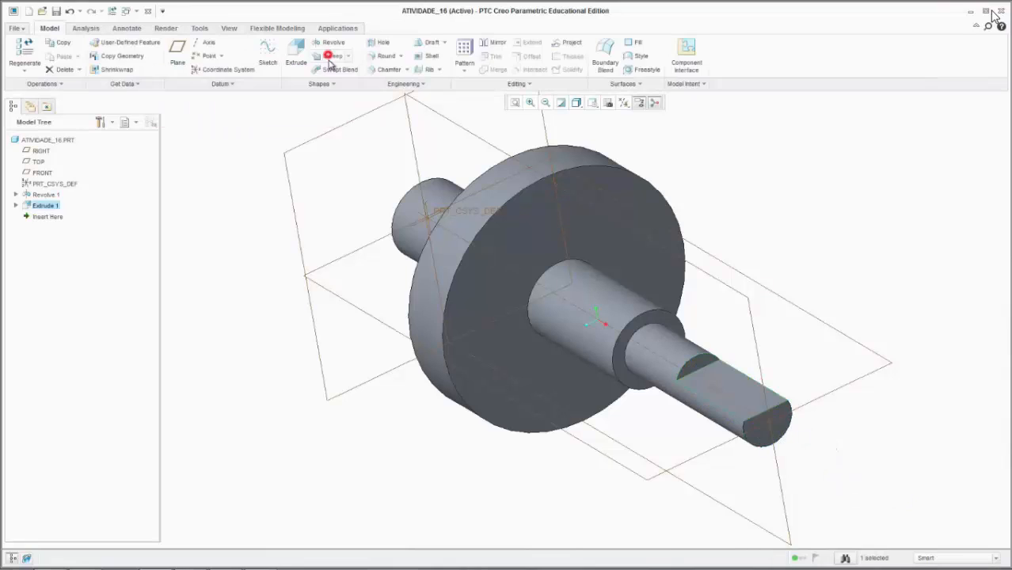
Step: Check the cross hole in at_16.pdf and start a hole placed on the flat face of the shaft's smaller end
mouse_move(276, 306)
middle_down()
mouse_move(303, 293)
mouse_move(296, 303)
mouse_move(264, 297)
mouse_move(273, 306)
mouse_move(287, 294)
mouse_move(273, 316)
middle_up()
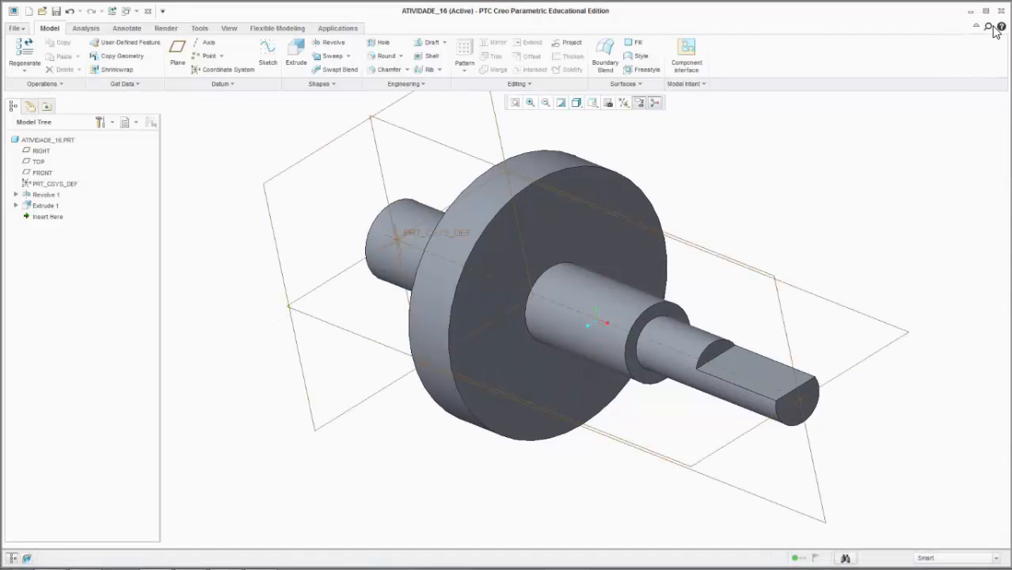
click(291, 568)
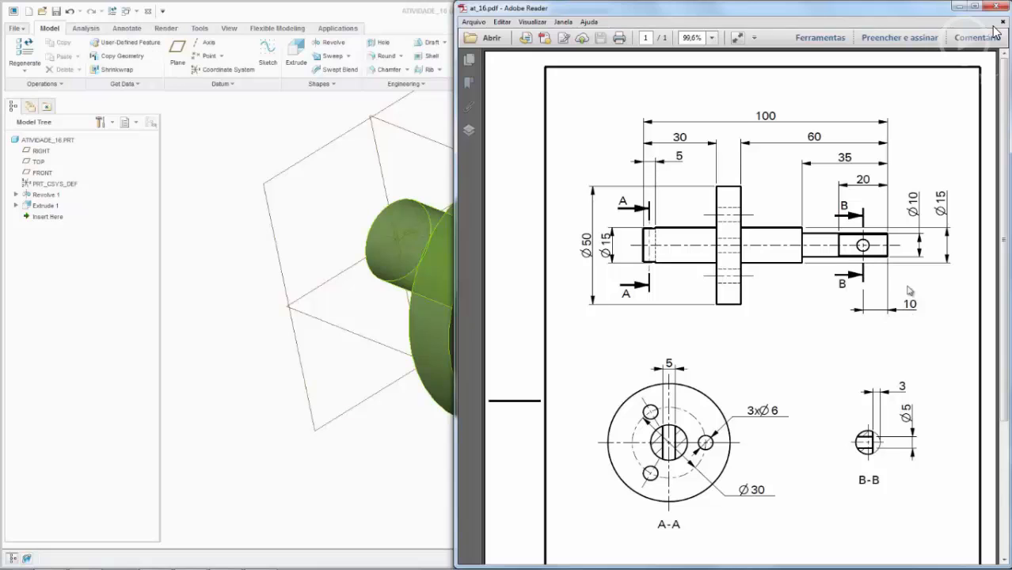
click(960, 7)
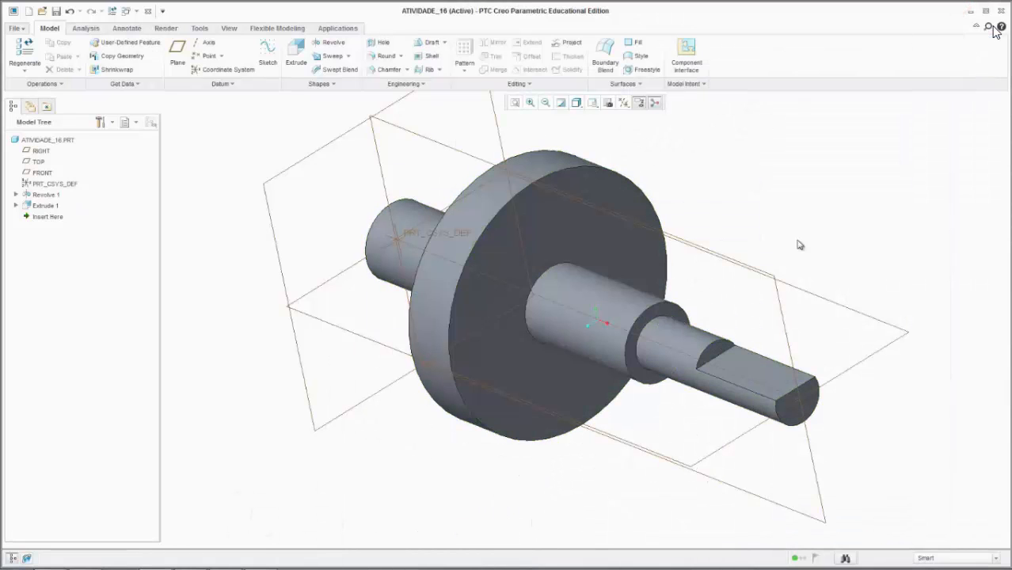
mouse_move(813, 216)
middle_down()
mouse_move(806, 203)
mouse_move(809, 226)
middle_up()
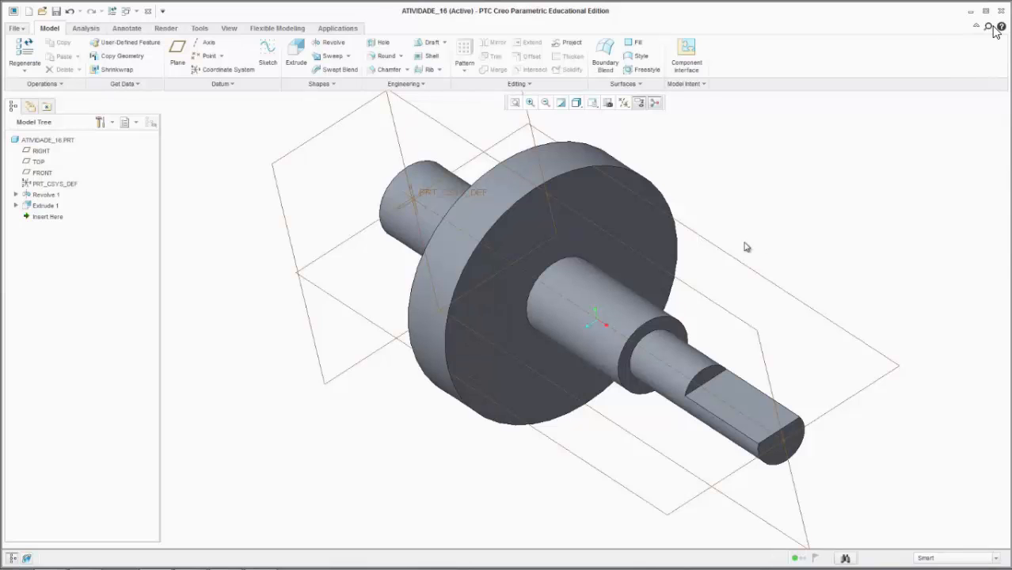
click(381, 43)
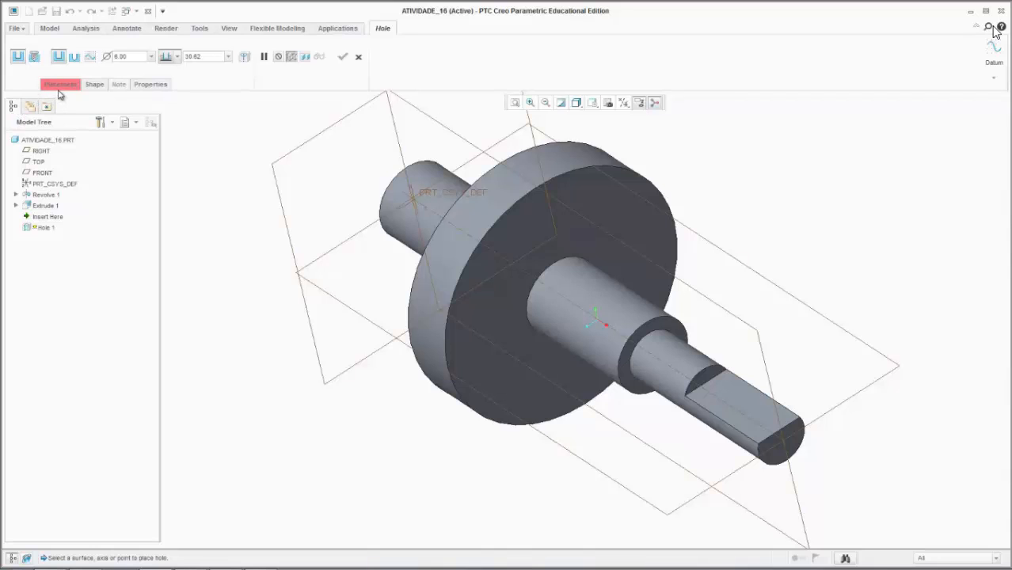
click(58, 85)
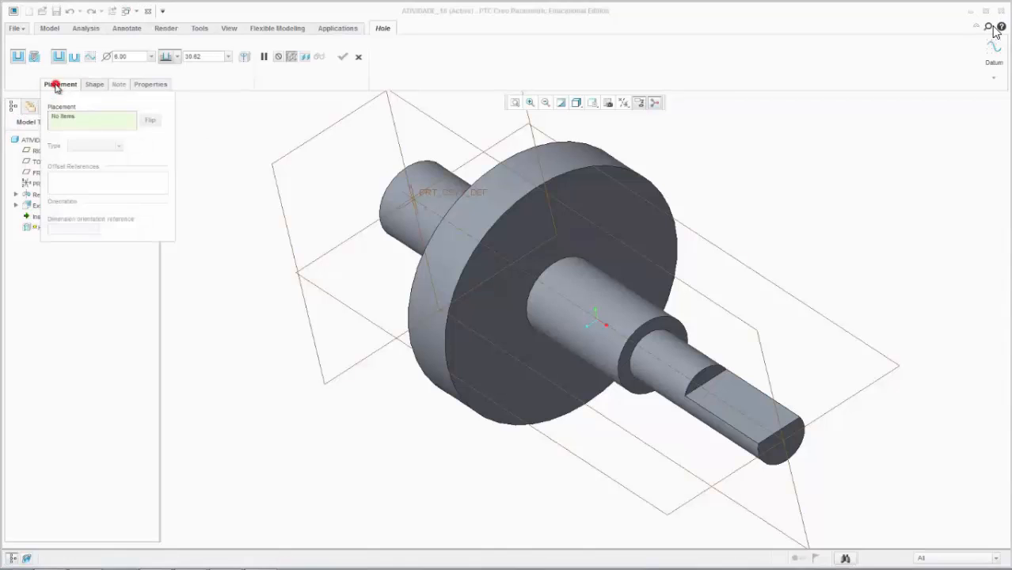
click(752, 415)
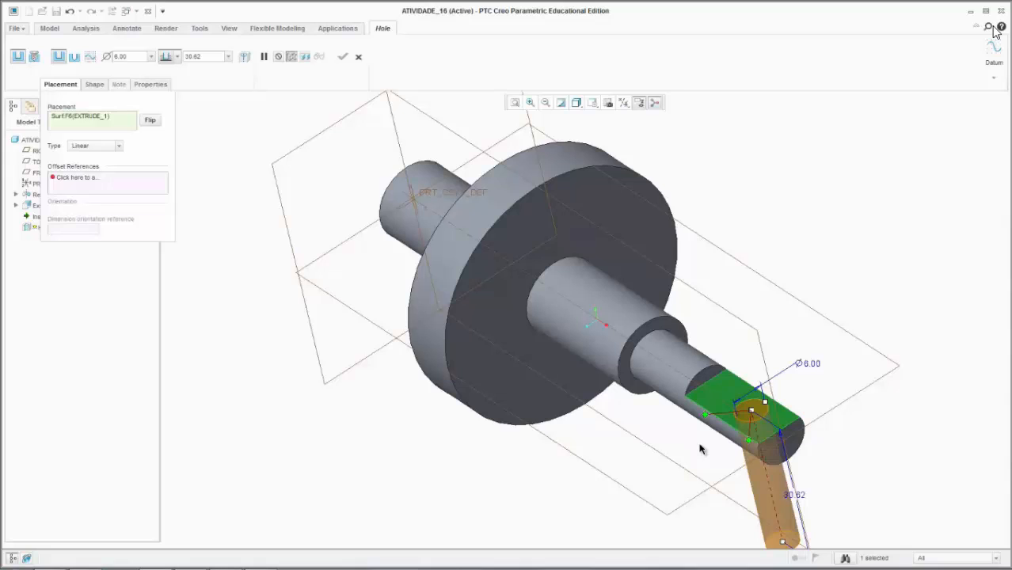
Step: Reference the hole to the flat's outer end edge and the FRONT plane, with a 0 offset from FRONT
click(66, 179)
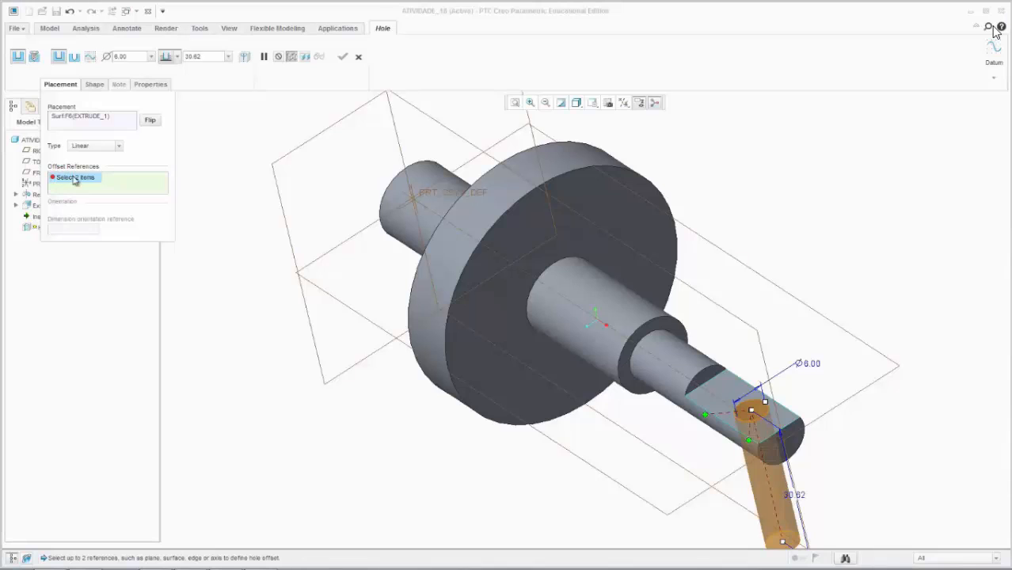
click(789, 430)
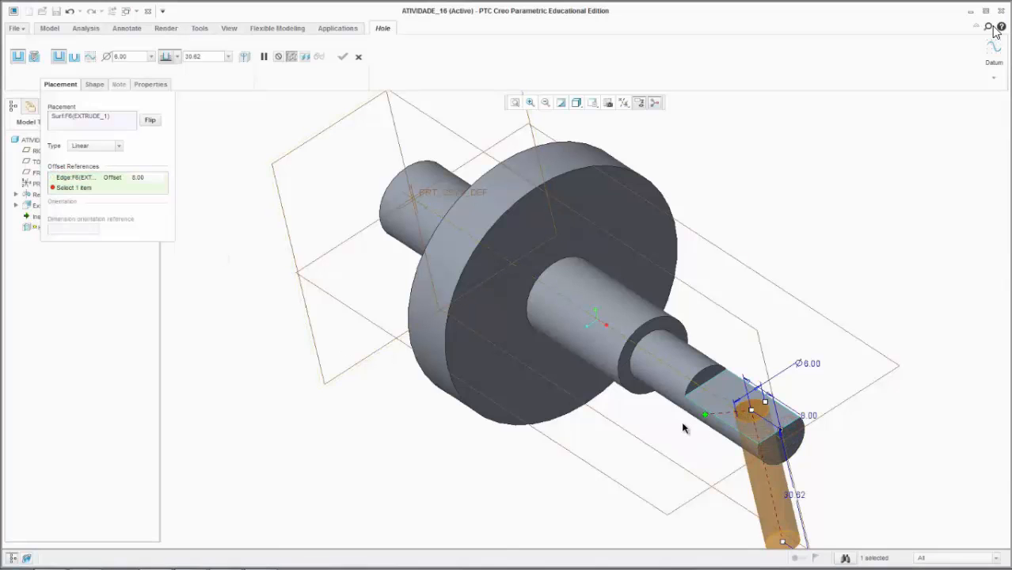
click(109, 190)
click(689, 291)
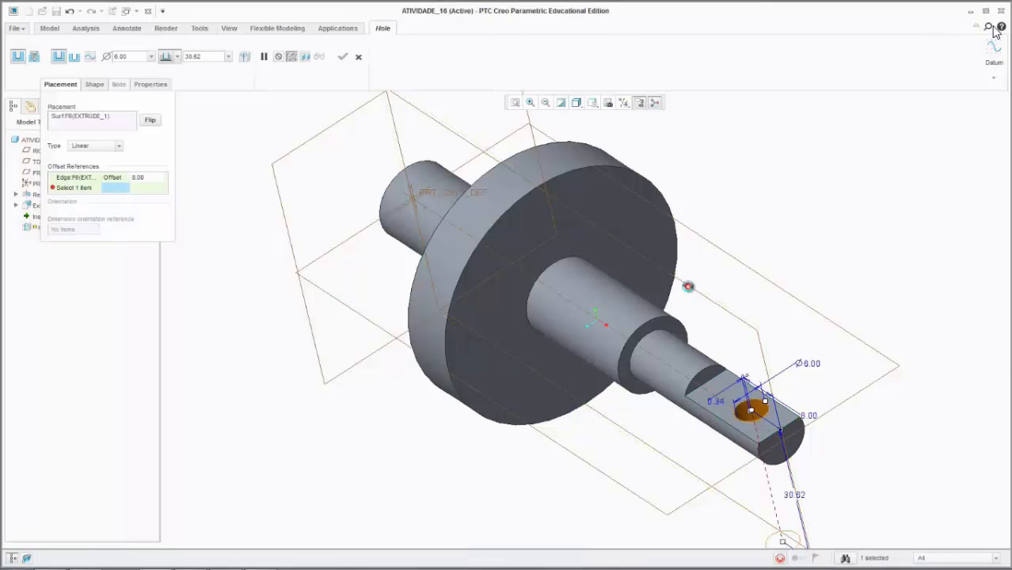
double_click(139, 188)
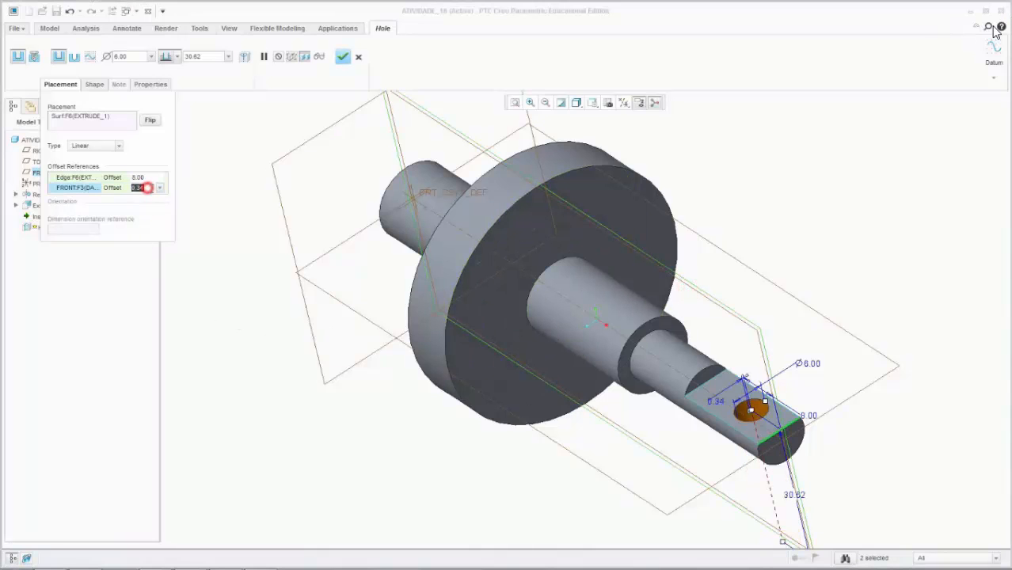
text(0)
key(Return)
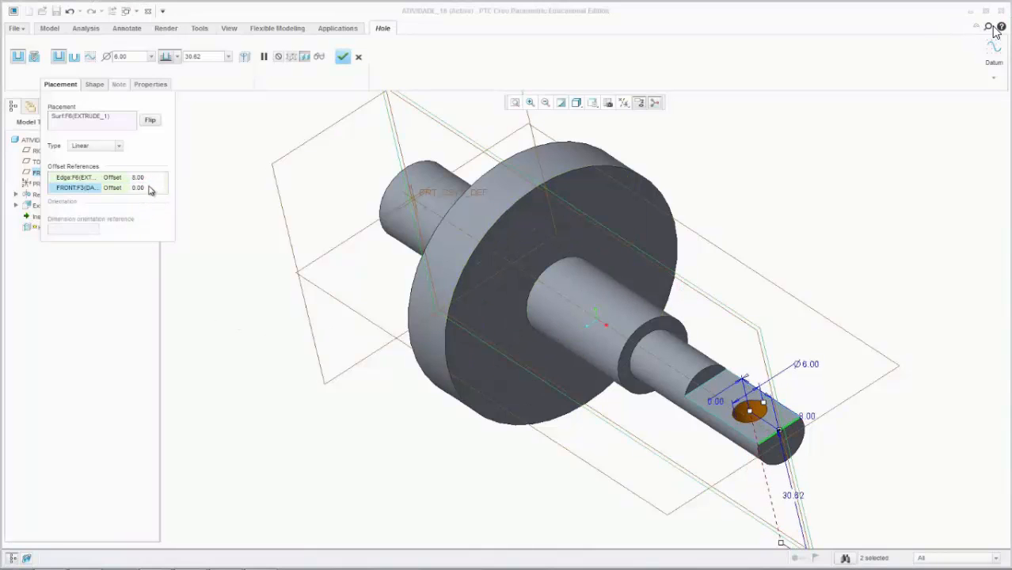
Step: Check the hole position in at_16.pdf and set its offset from the flat's end edge to 10
double_click(141, 177)
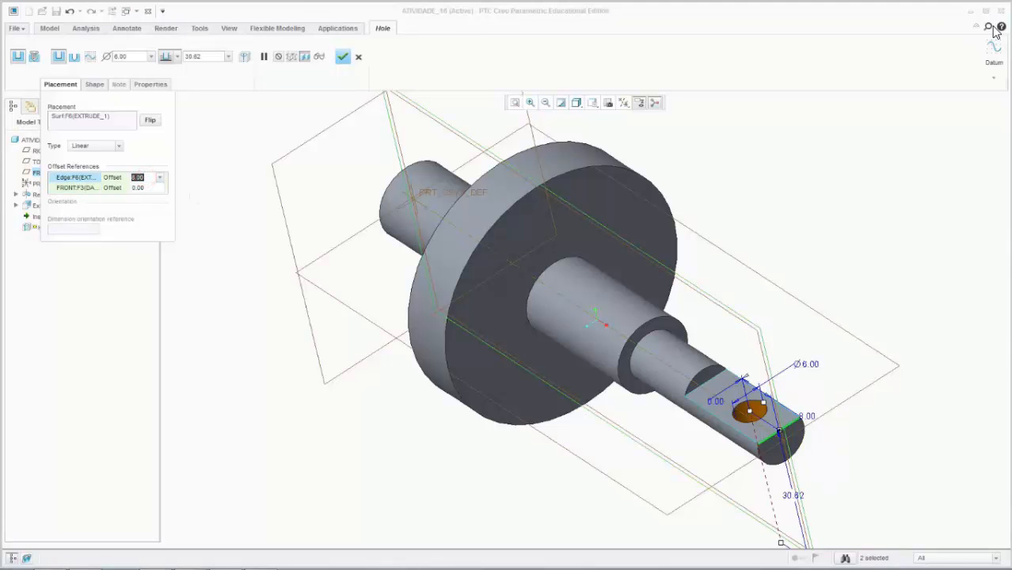
key(alt+Tab)
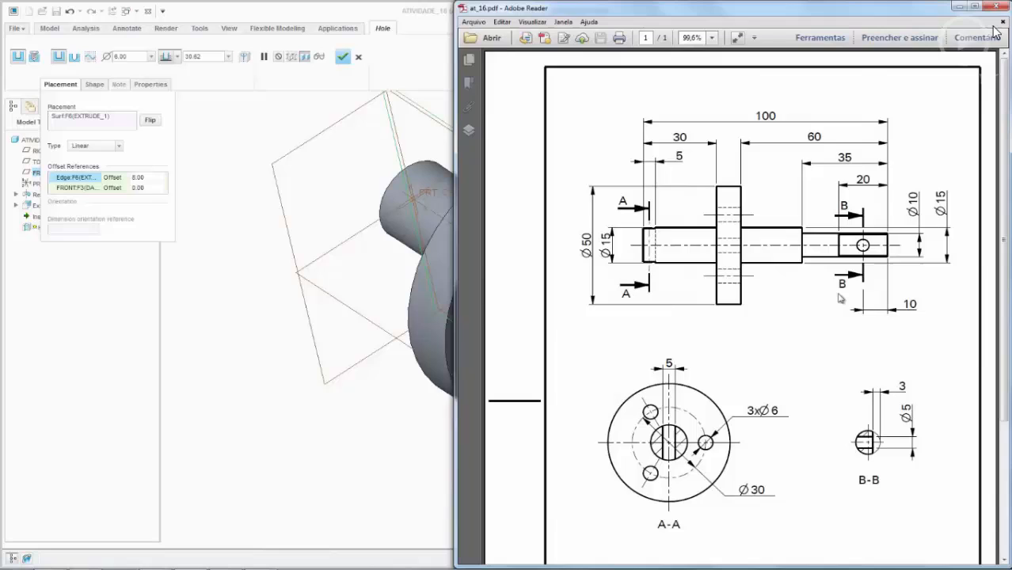
click(957, 7)
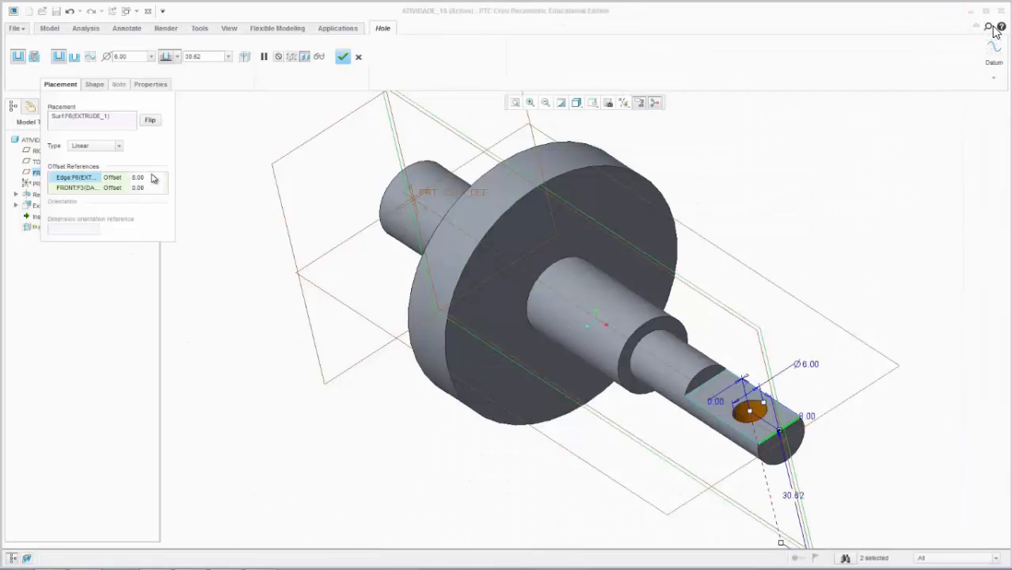
double_click(148, 177)
text(10)
key(Return)
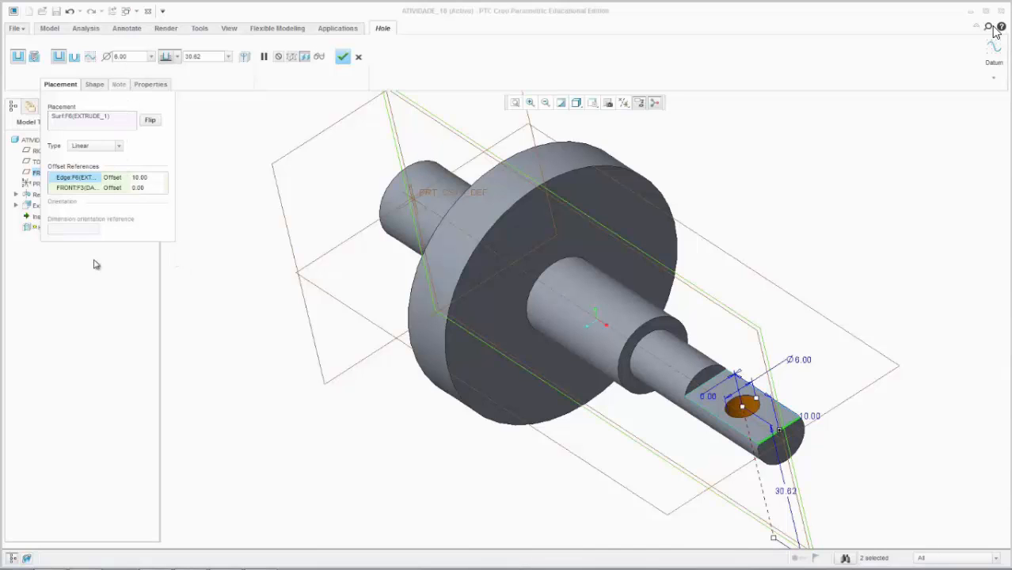
Step: Check the hole diameter in at_16.pdf and set it to 5
key(alt+Tab)
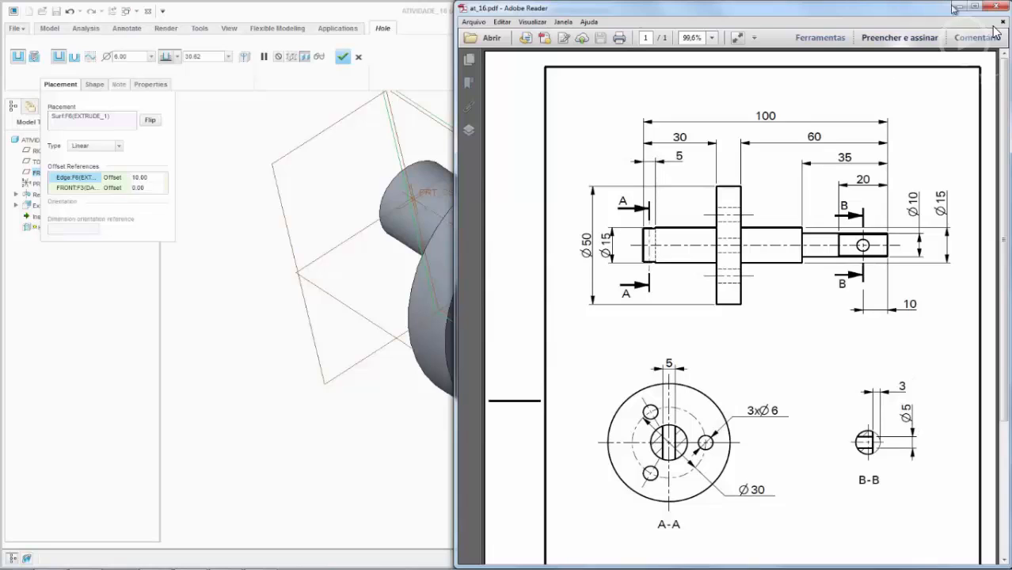
key(alt+Tab)
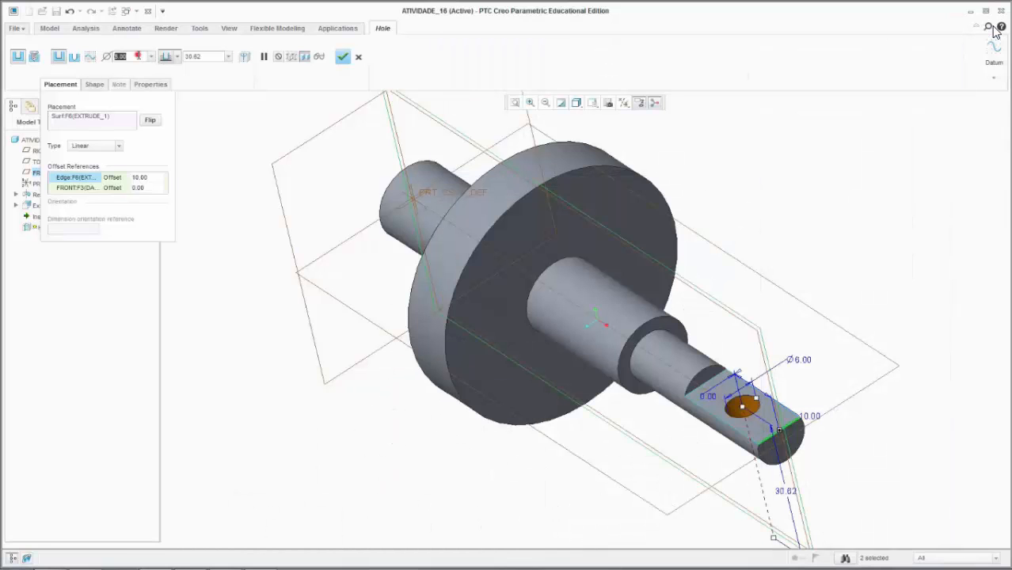
double_click(134, 56)
text(5)
key(Return)
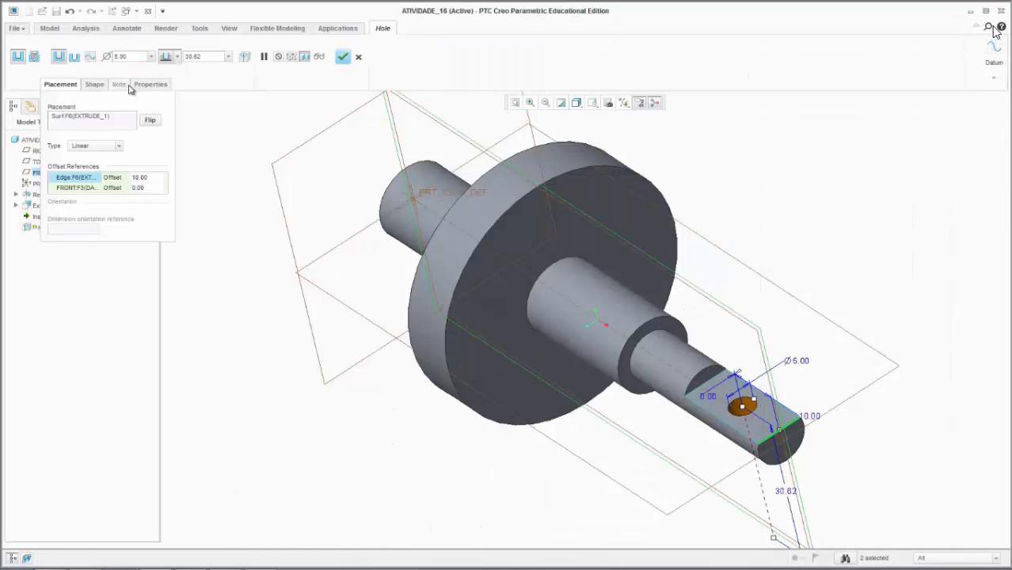
Step: Extend the cross hole up to the cylindrical surface of the shaft's smaller end and complete the hole
key(ctrl+d)
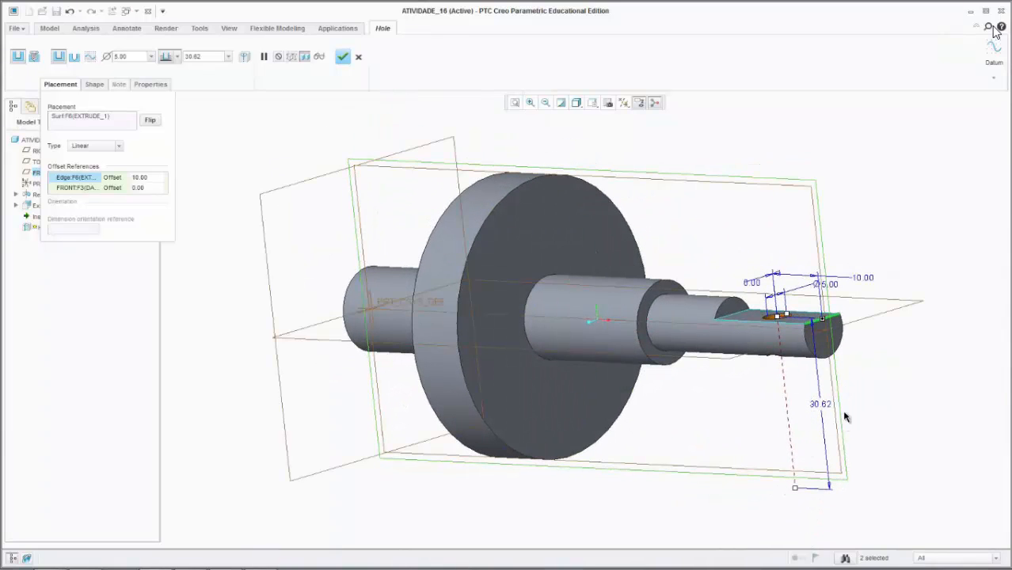
click(178, 59)
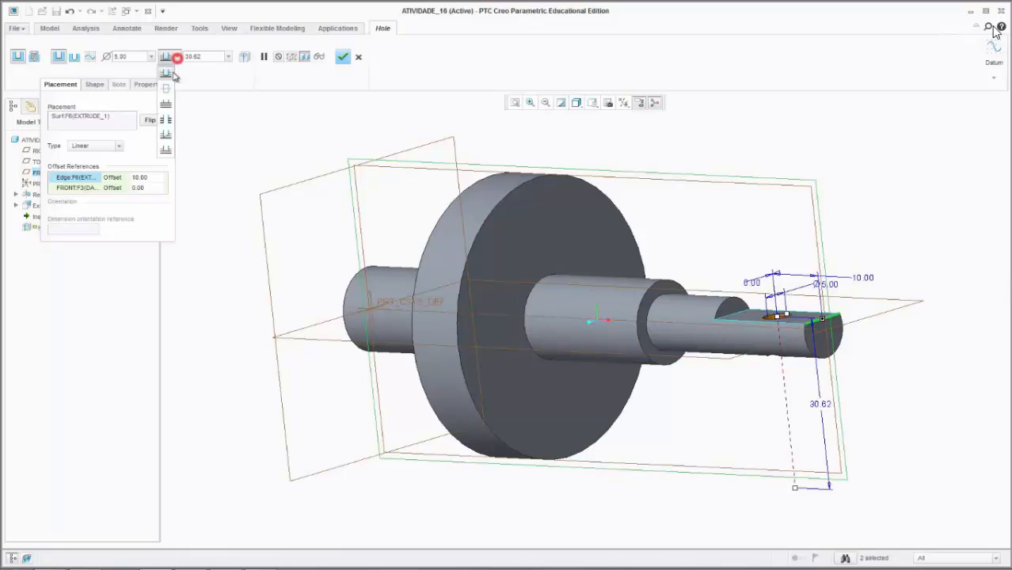
click(167, 151)
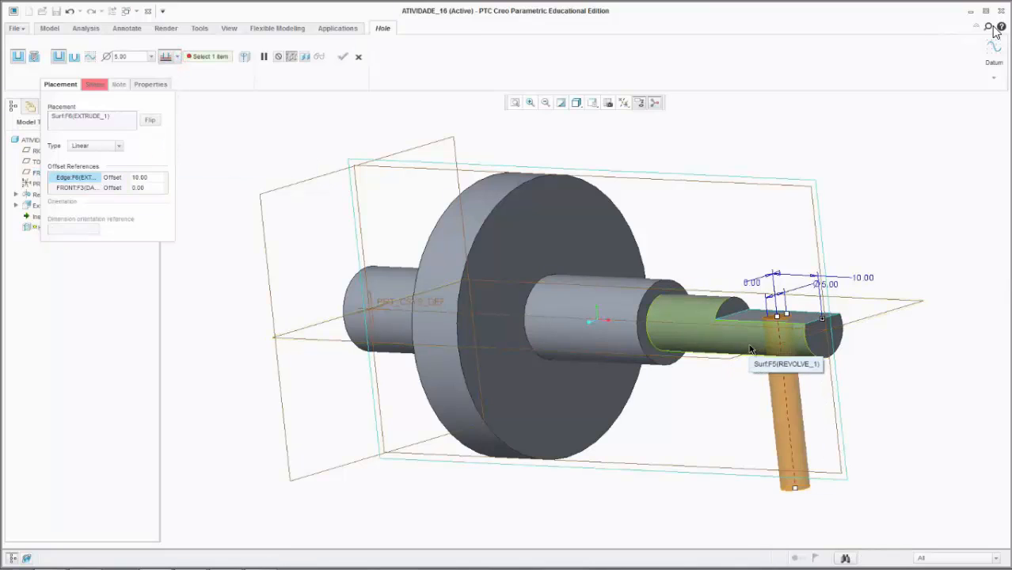
click(749, 349)
middle_drag(739, 412, 704, 434)
click(342, 56)
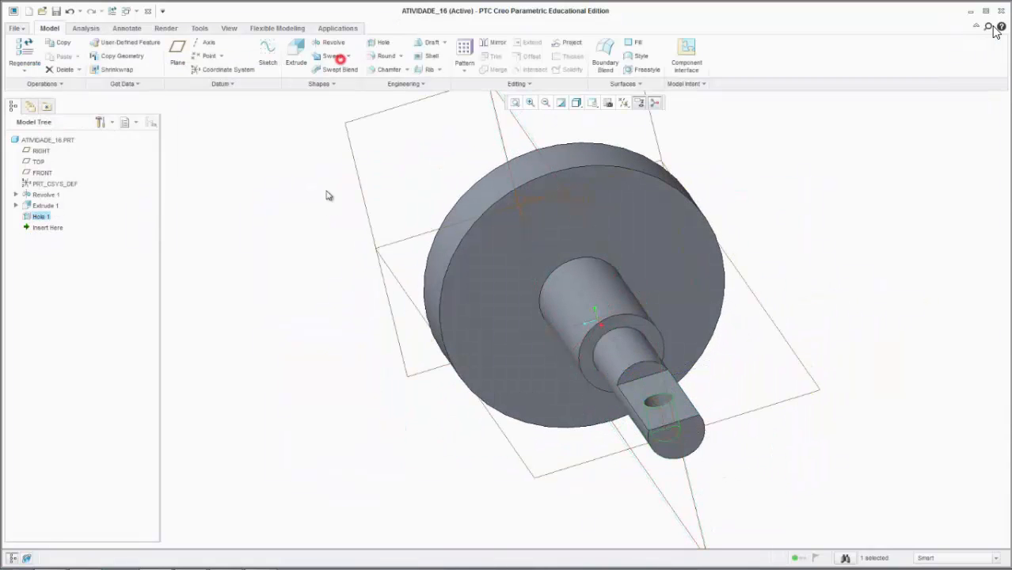
mouse_move(295, 284)
middle_down()
mouse_move(355, 289)
mouse_move(311, 301)
middle_up()
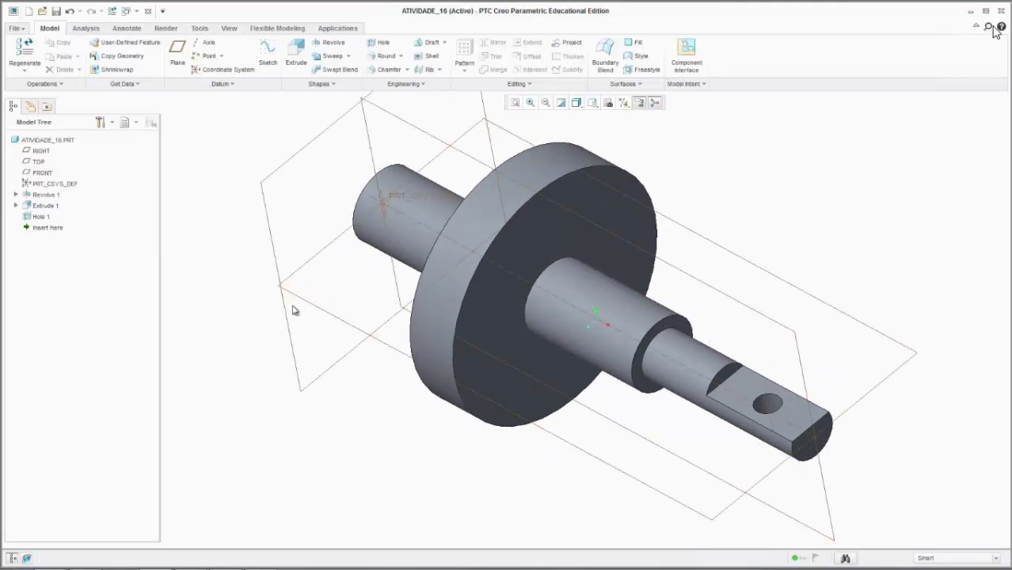
Step: Check the flange holes in at_16.pdf and start a hole on the flange face facing the flat, with Diameter placement
click(265, 568)
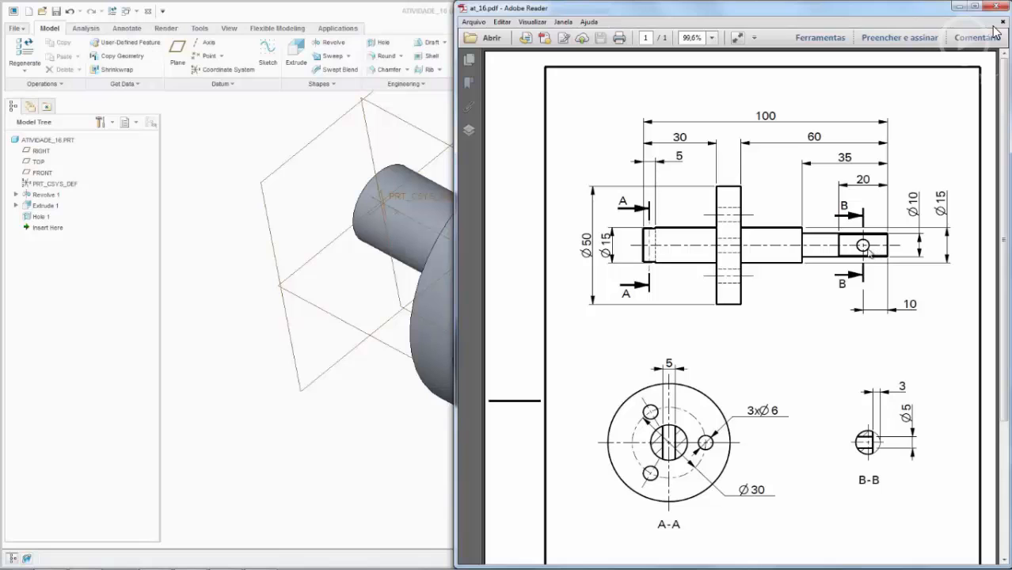
click(958, 6)
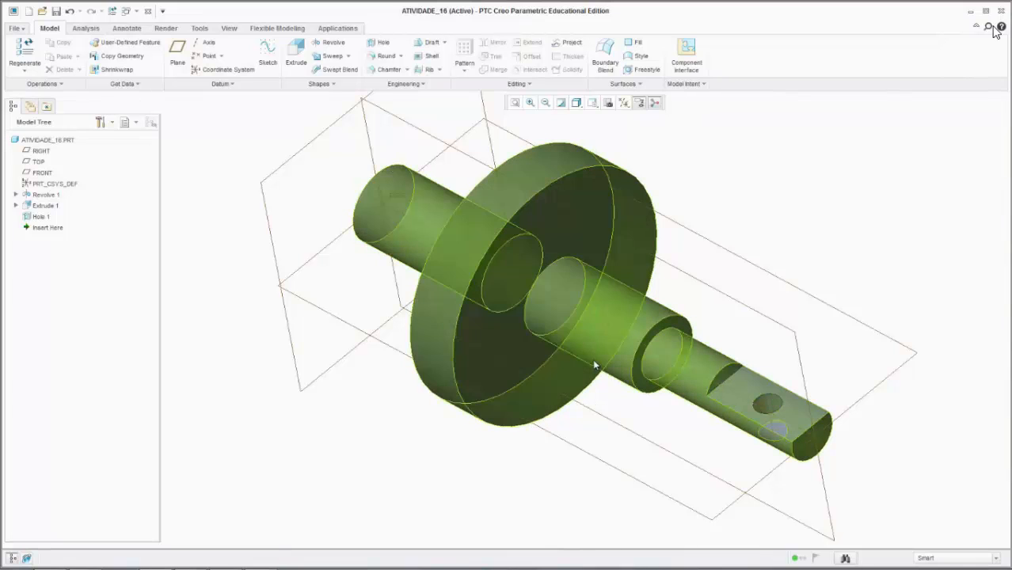
middle_drag(206, 181, 202, 163)
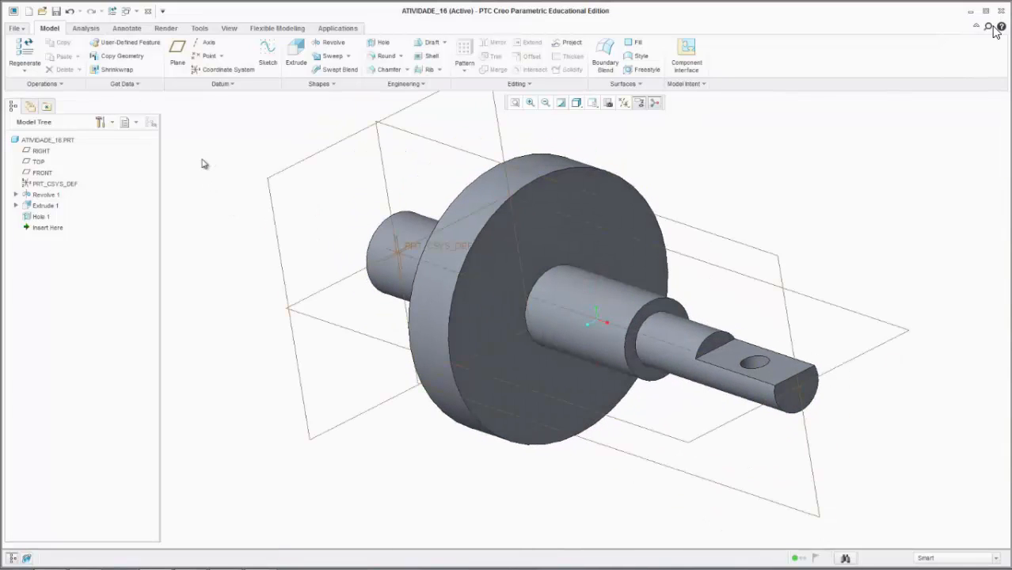
click(381, 46)
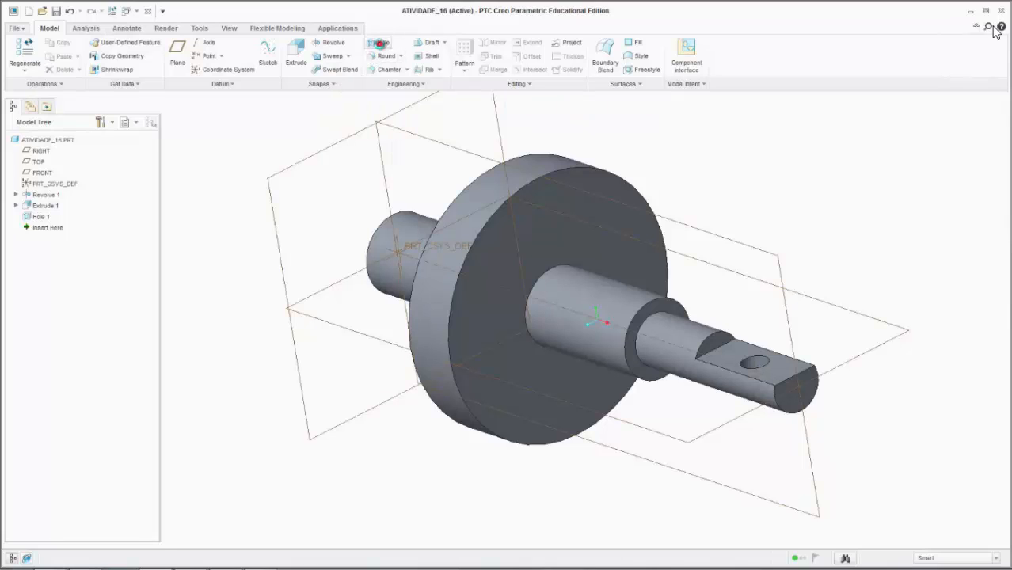
click(62, 85)
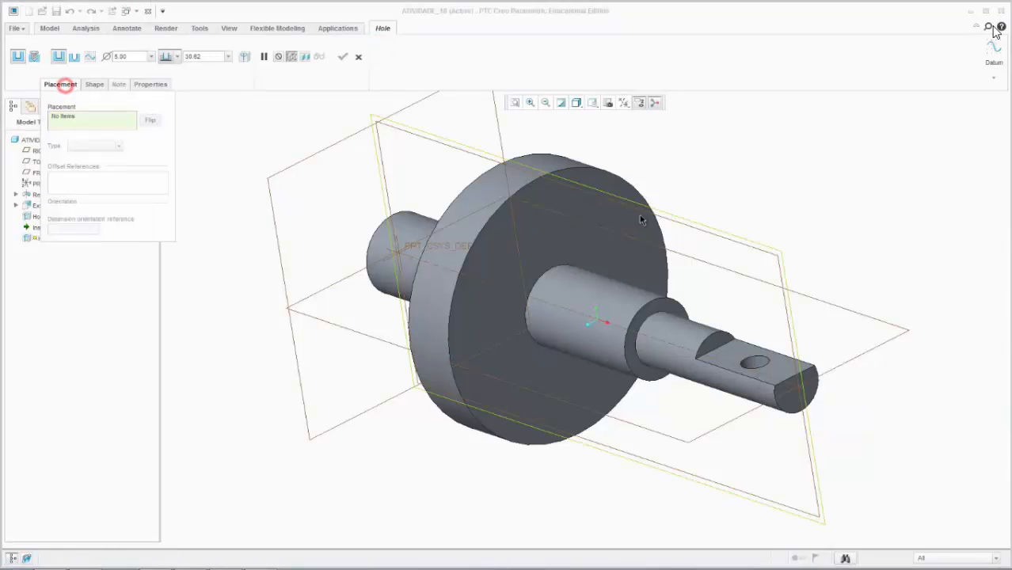
click(540, 235)
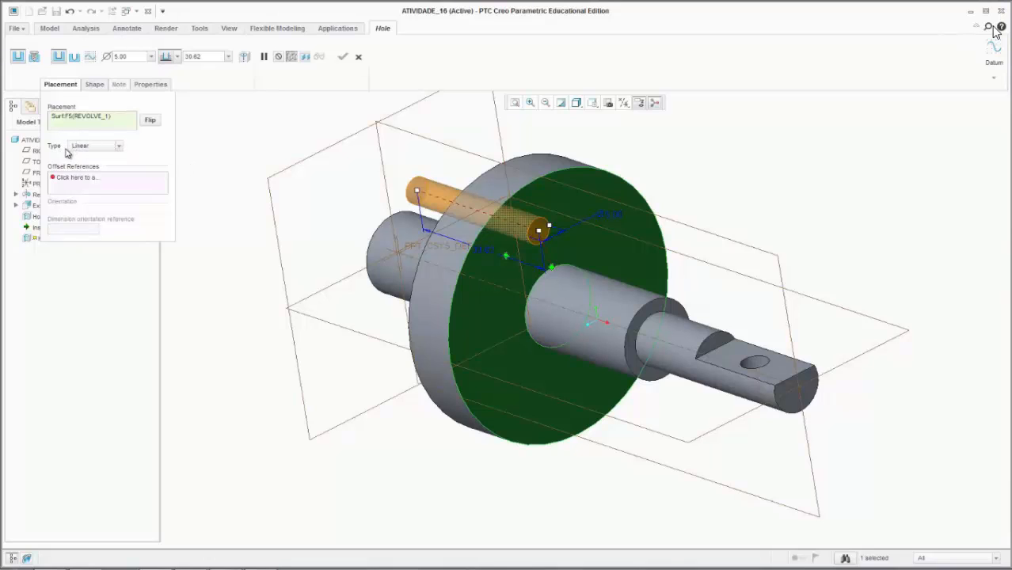
click(119, 147)
click(92, 176)
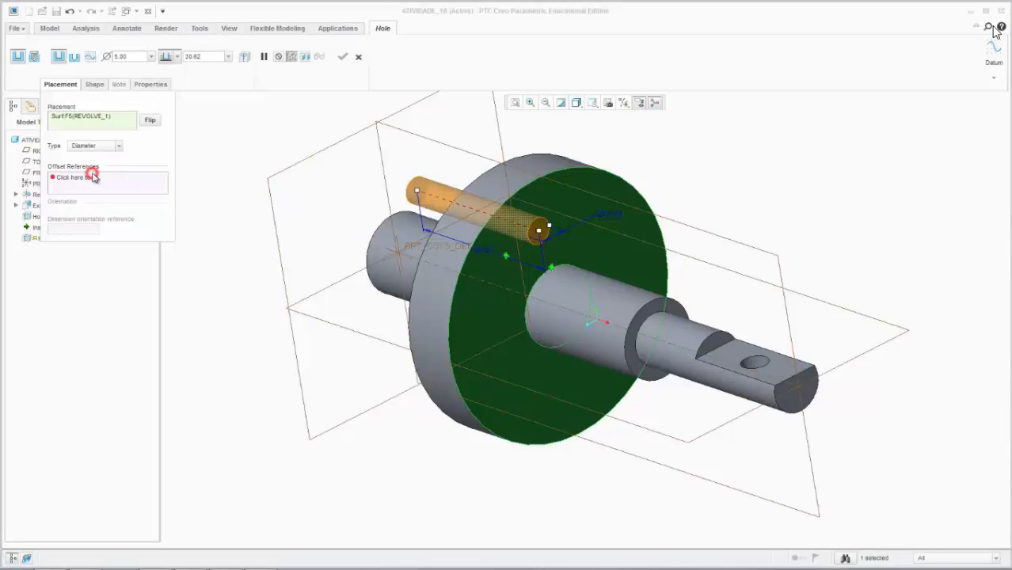
Step: Reference the flange hole to the shaft's central axis and the FRONT plane
click(61, 179)
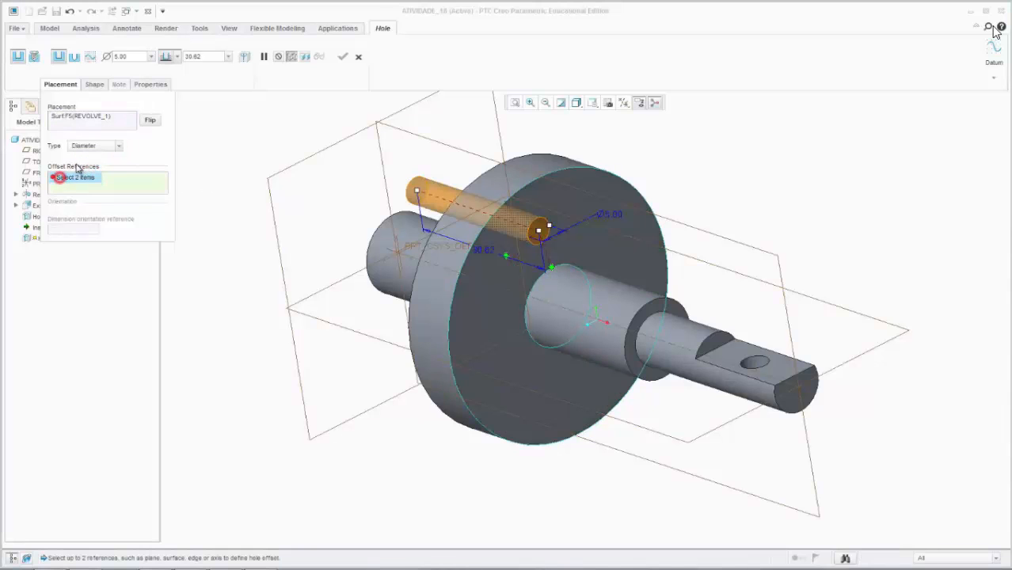
click(563, 312)
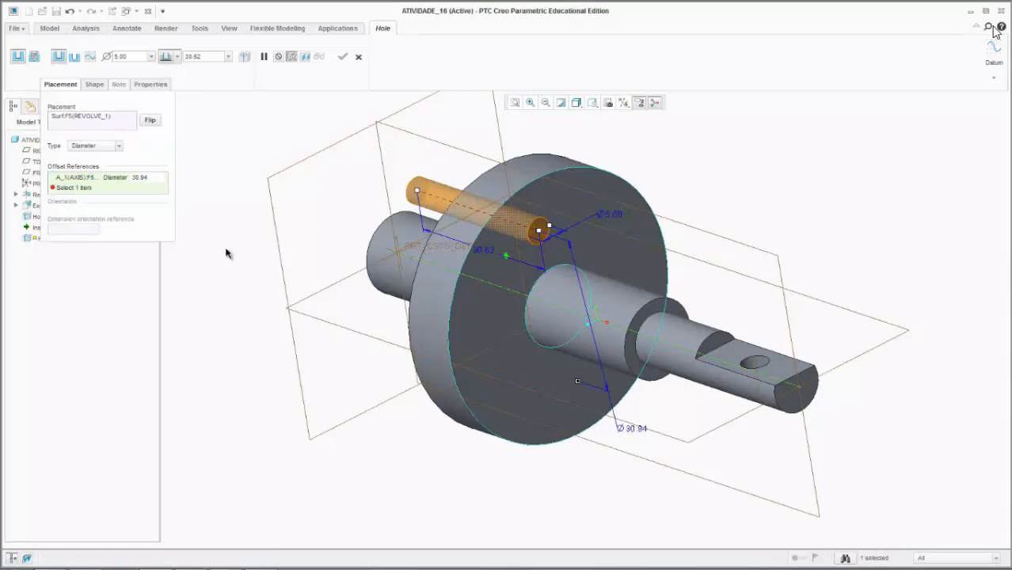
click(111, 188)
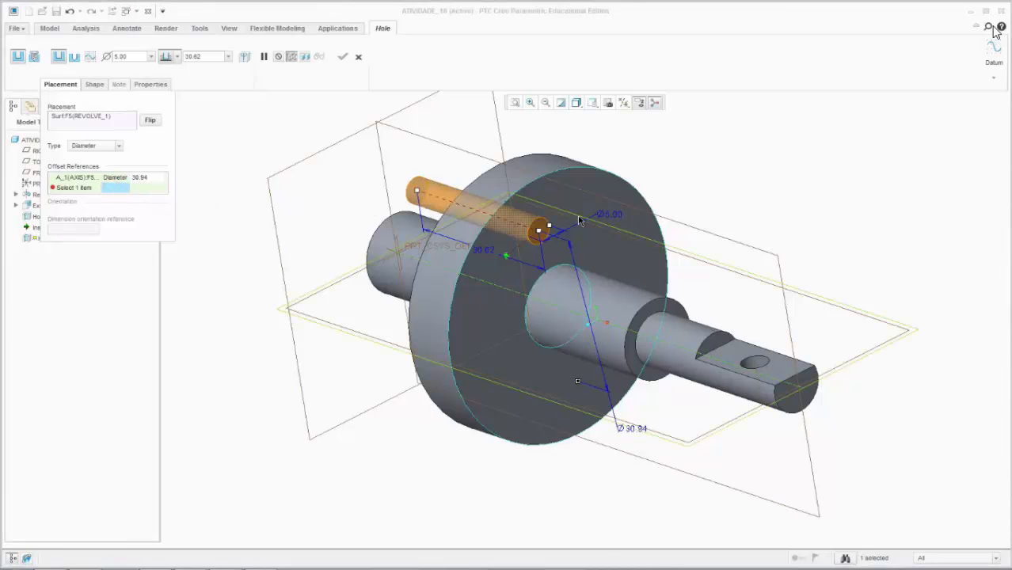
click(764, 252)
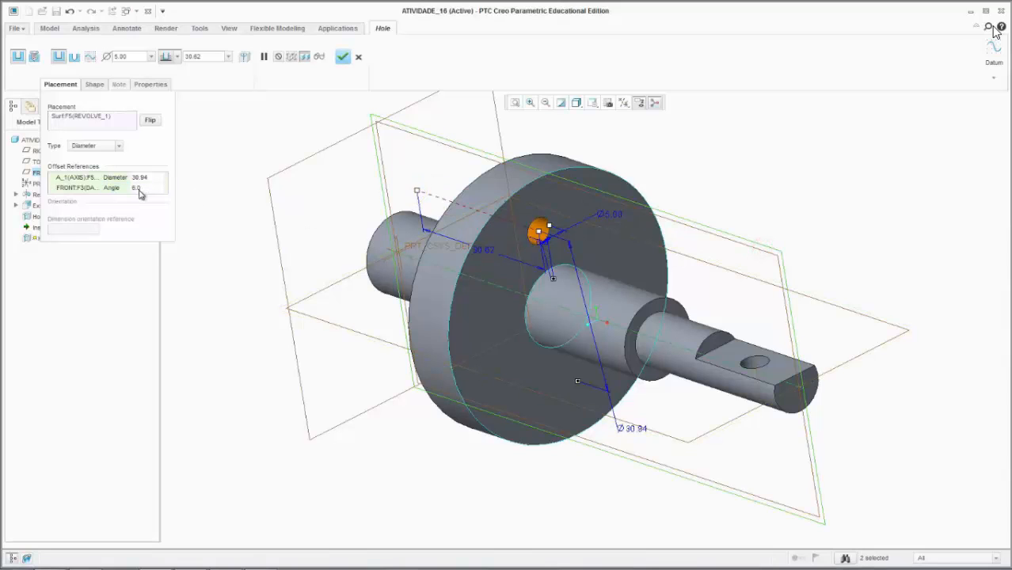
Step: Shift the flange hole slightly on the face and set its angle from the FRONT plane to 0
mouse_move(548, 227)
mouse_down()
mouse_move(578, 207)
mouse_move(520, 234)
mouse_move(482, 304)
mouse_move(553, 224)
mouse_up()
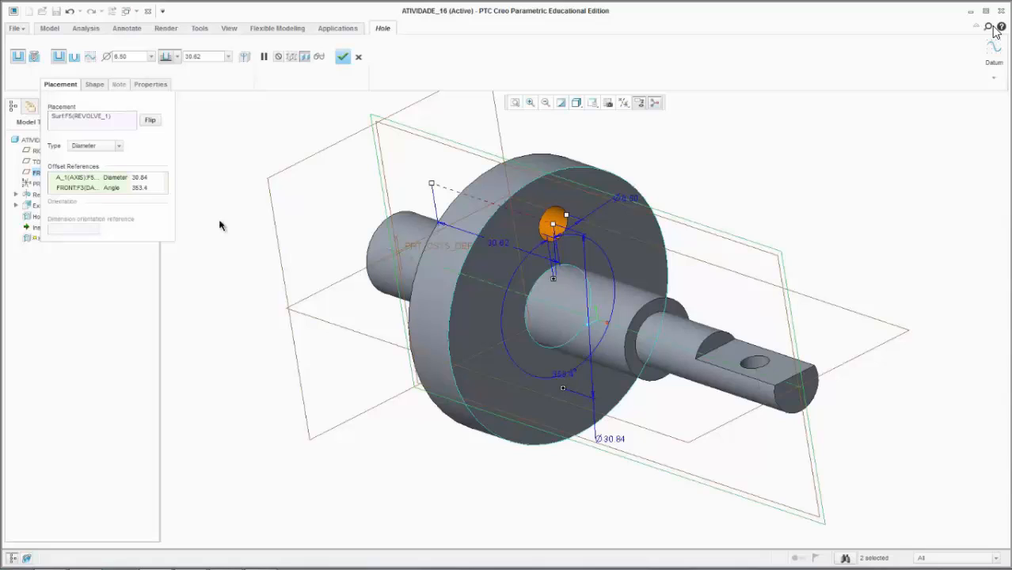
double_click(149, 190)
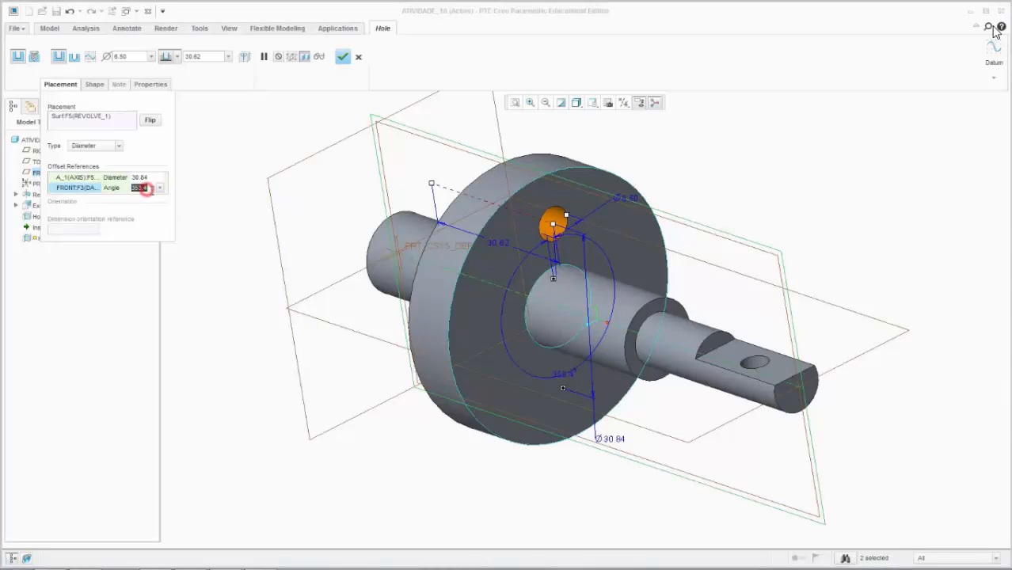
text(0)
key(Return)
click(153, 178)
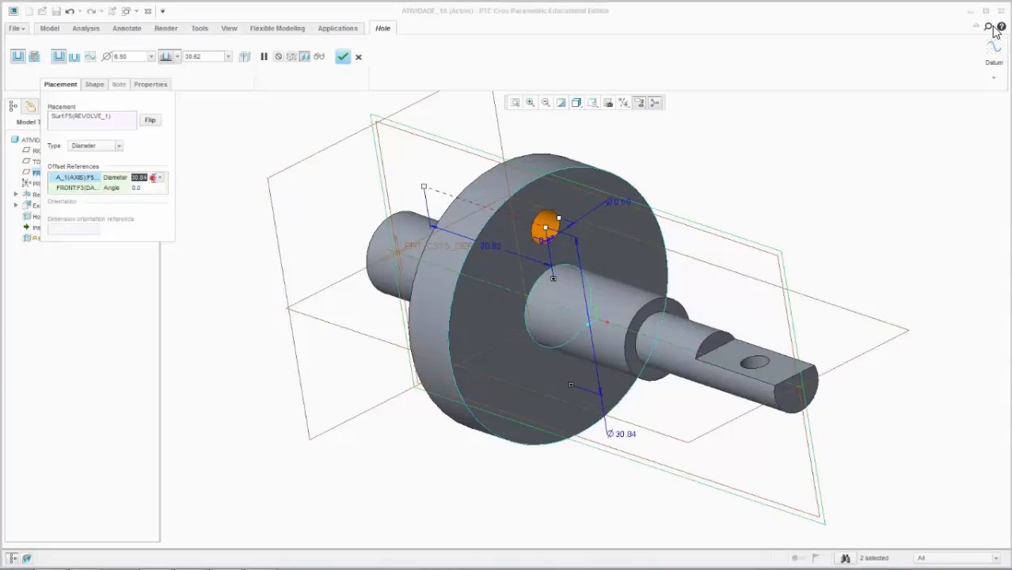
click(163, 179)
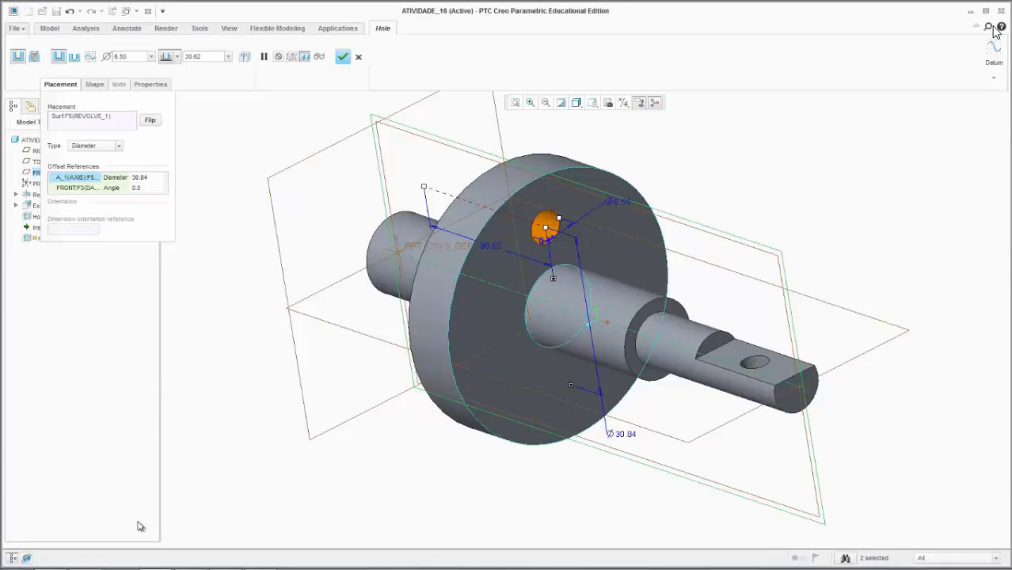
Step: Check the flange hole size in at_16.pdf and set the hole diameter to 6
click(187, 563)
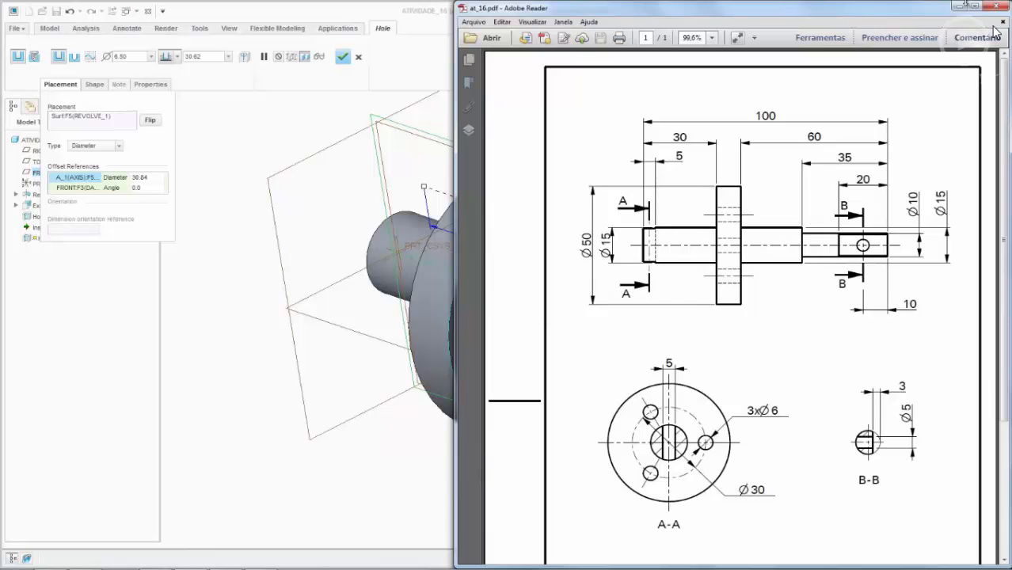
click(959, 6)
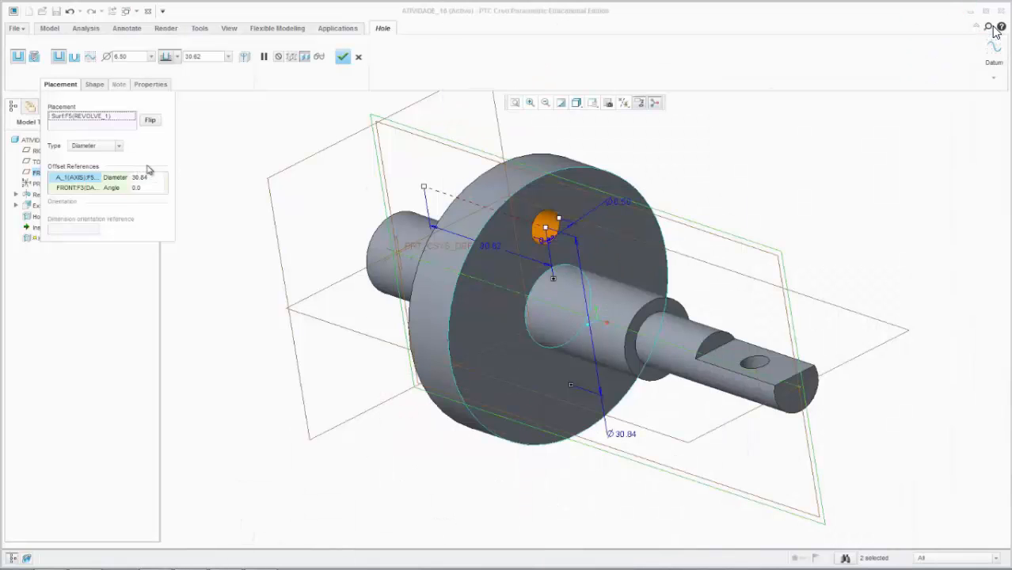
double_click(133, 57)
text(6)
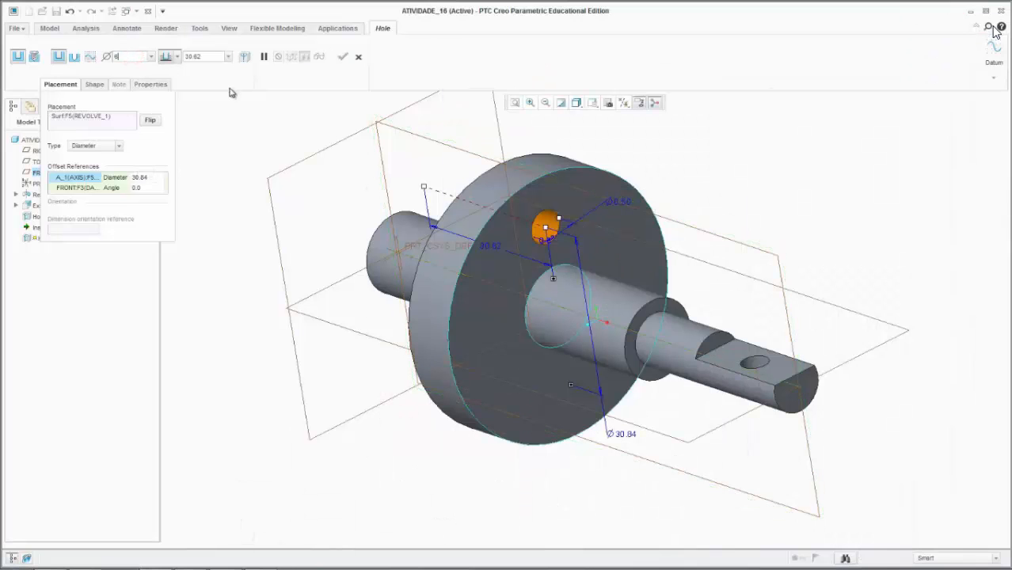
key(Return)
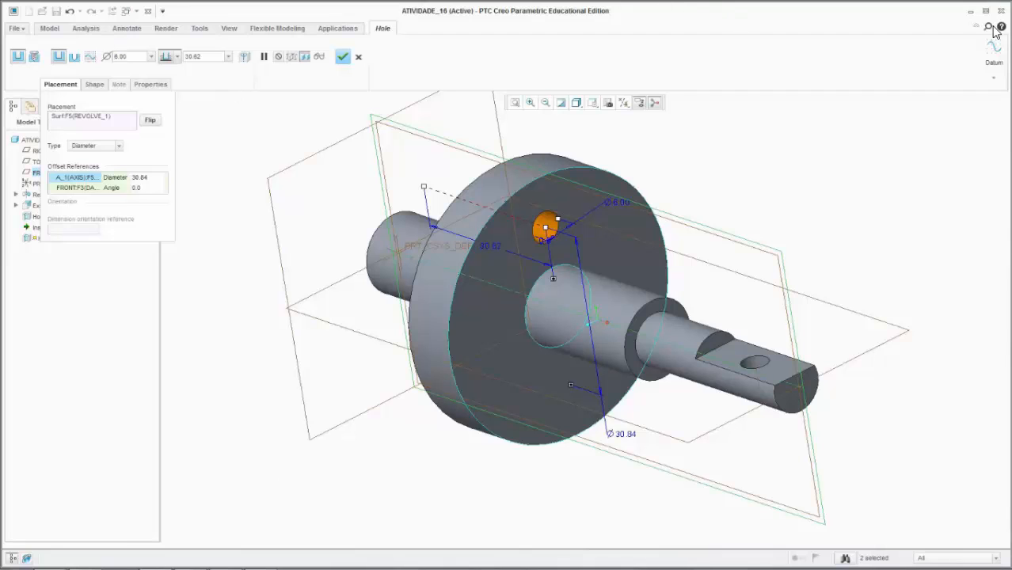
Step: Check the bolt circle in at_16.pdf and set the hole's placement diameter about the shaft axis to 30
key(alt+Tab)
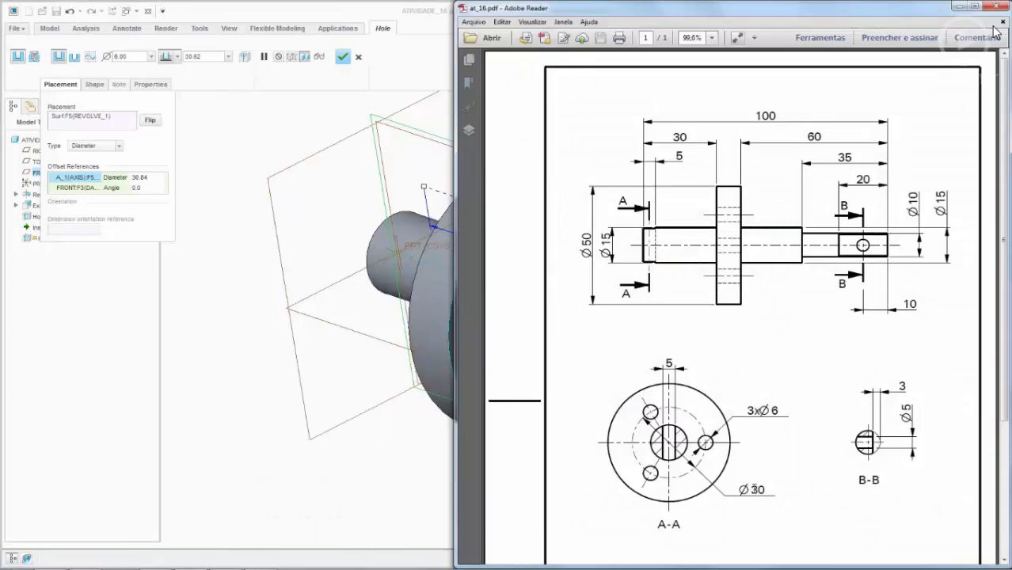
click(957, 6)
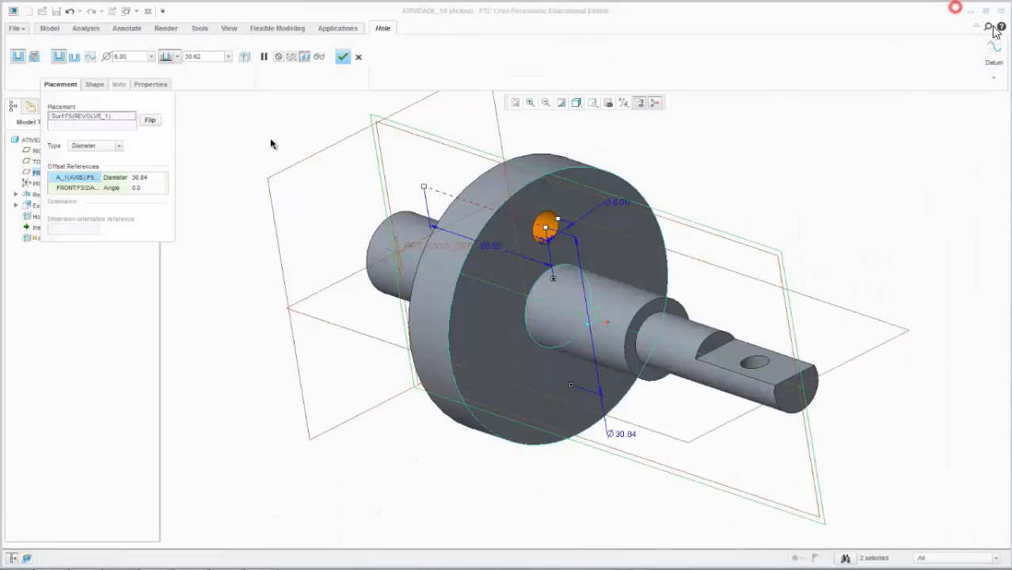
click(141, 177)
text(30)
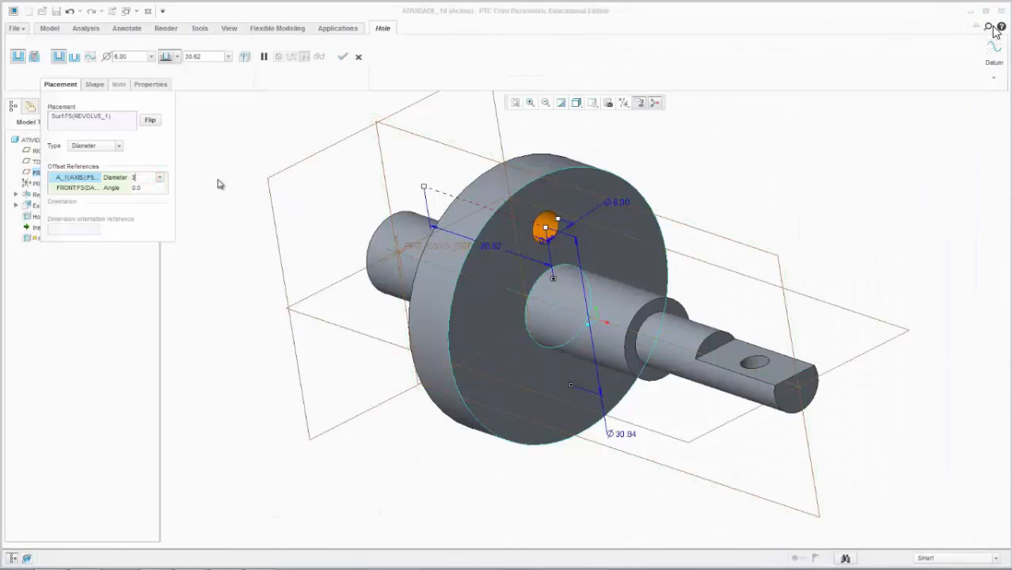
key(Return)
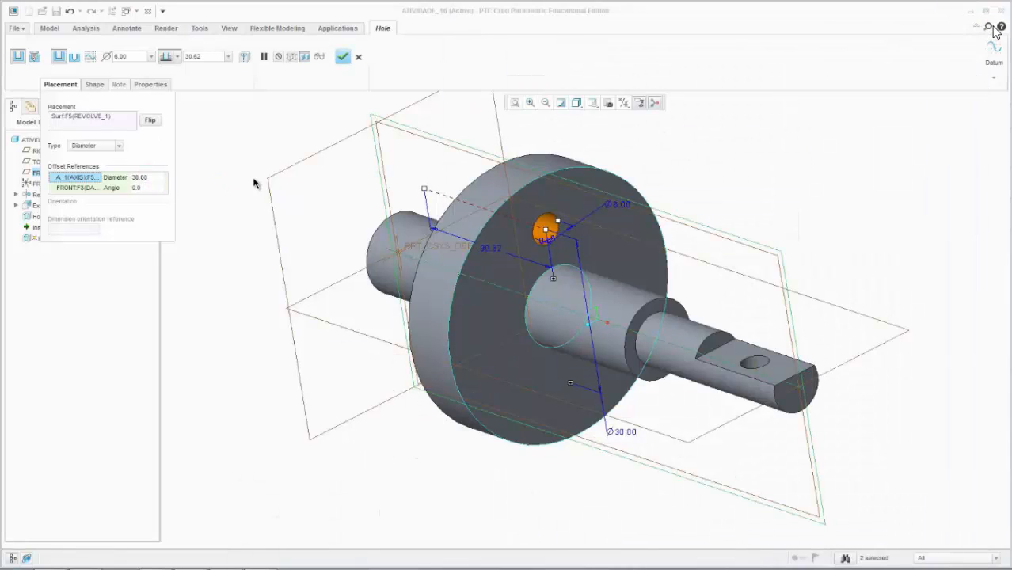
Step: Extend the flange hole up to the opposite flange face and complete the hole
click(177, 58)
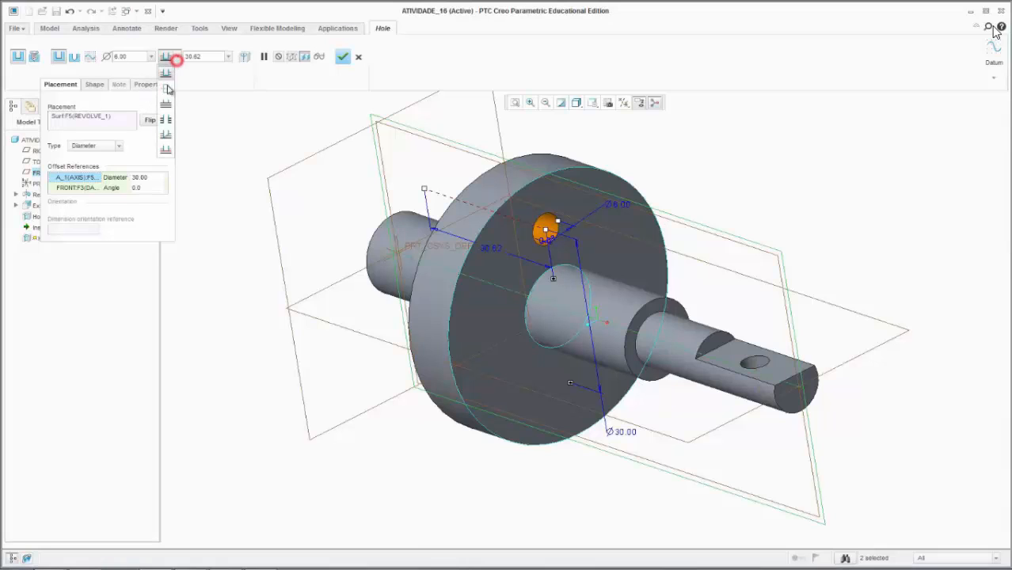
click(166, 152)
middle_drag(270, 163, 372, 173)
click(475, 195)
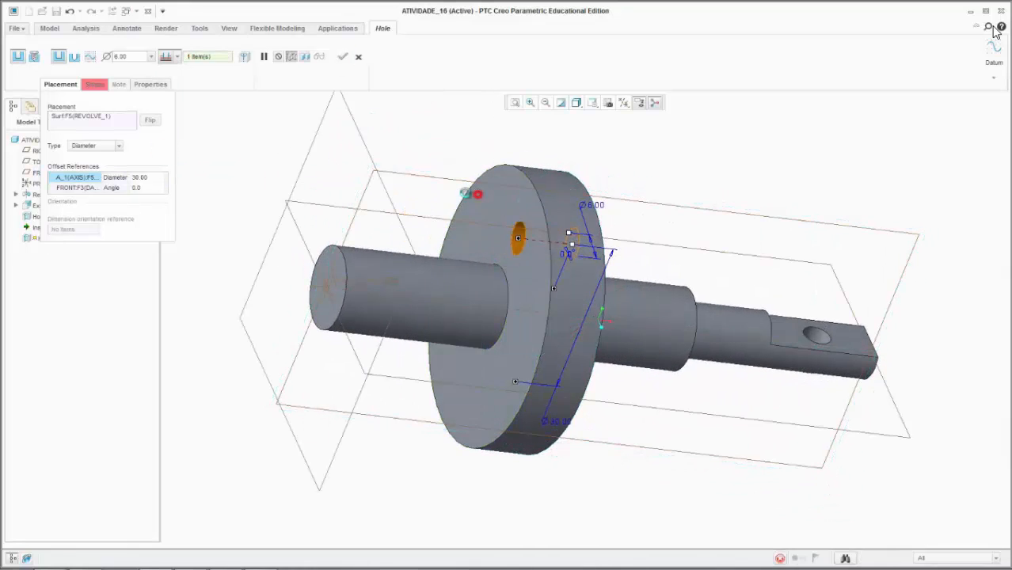
middle_drag(234, 148, 181, 125)
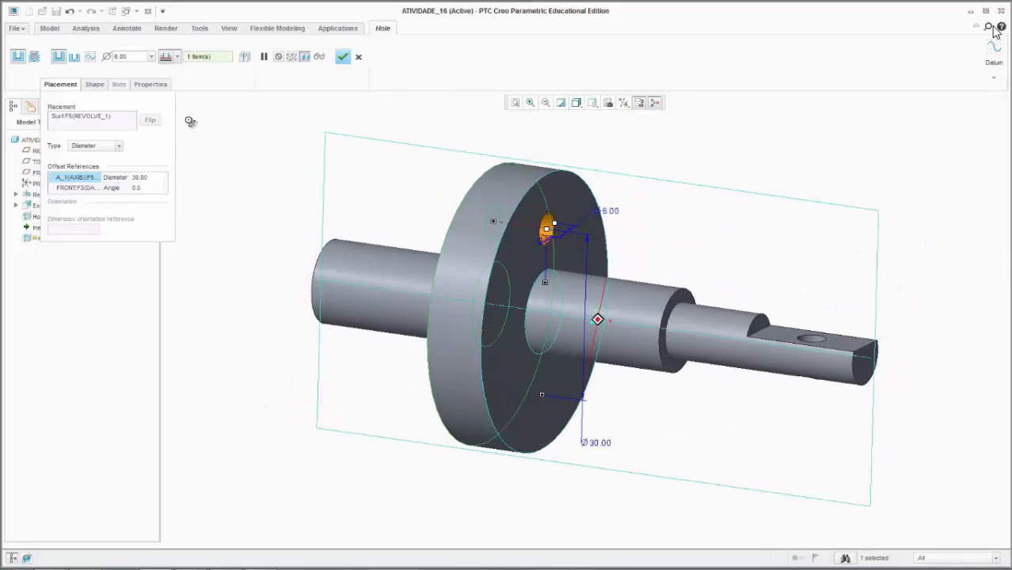
click(342, 56)
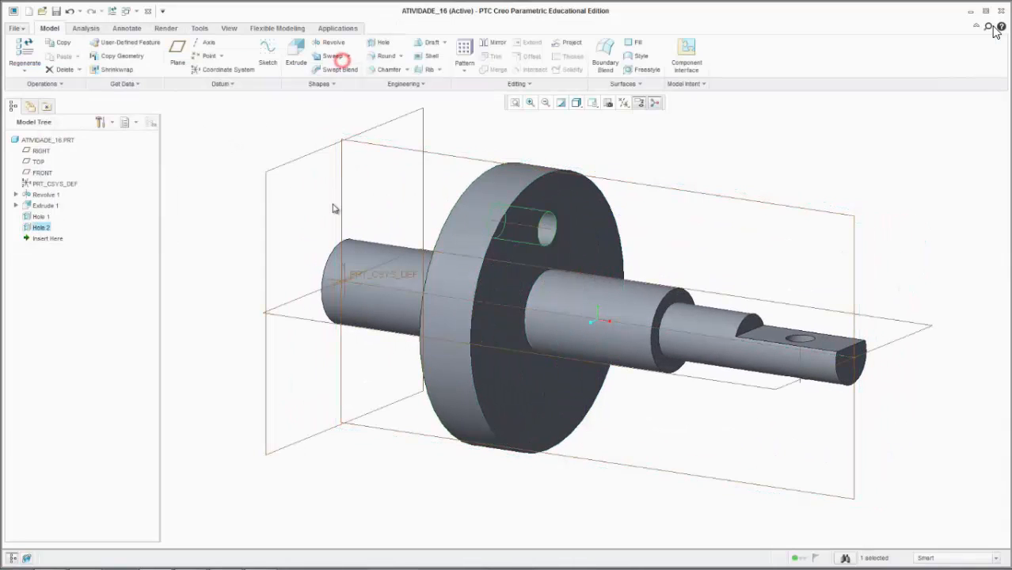
Step: Start an axis pattern of the 6 mm flange hole about the shaft's central axis
mouse_move(228, 154)
middle_down()
mouse_move(213, 154)
mouse_move(217, 167)
middle_up()
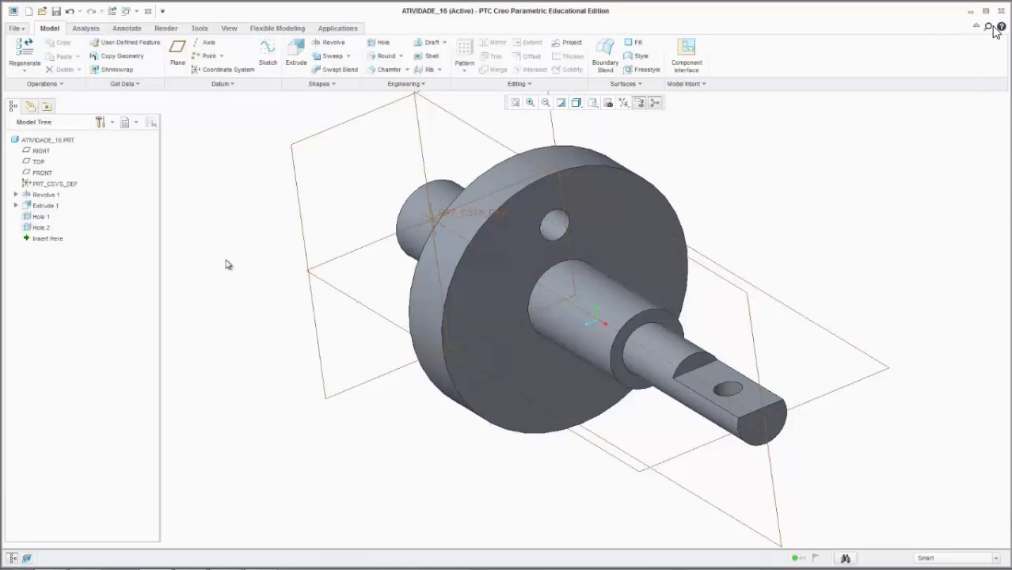
mouse_move(241, 260)
middle_down()
mouse_move(251, 250)
mouse_move(250, 260)
middle_up()
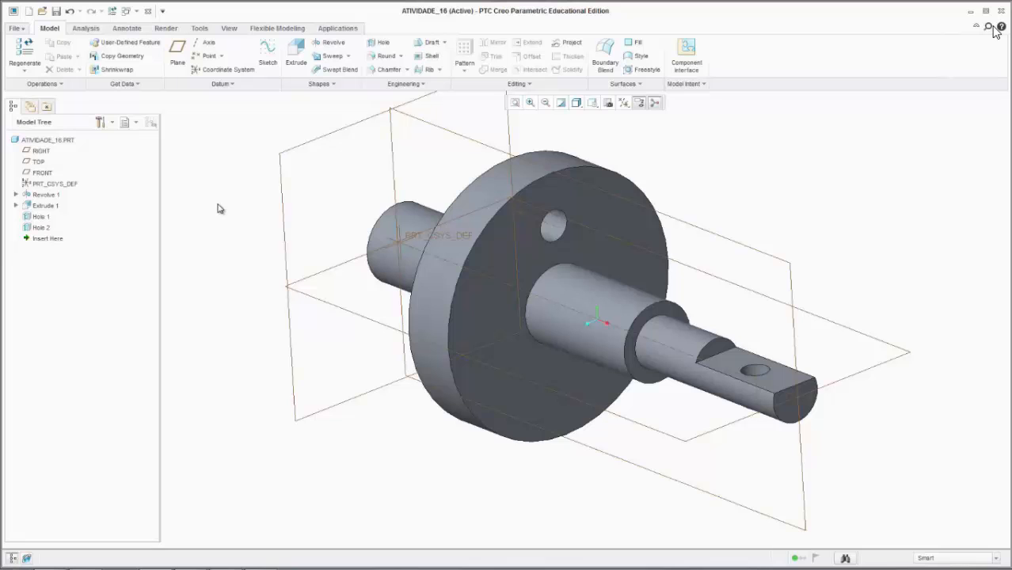
click(542, 227)
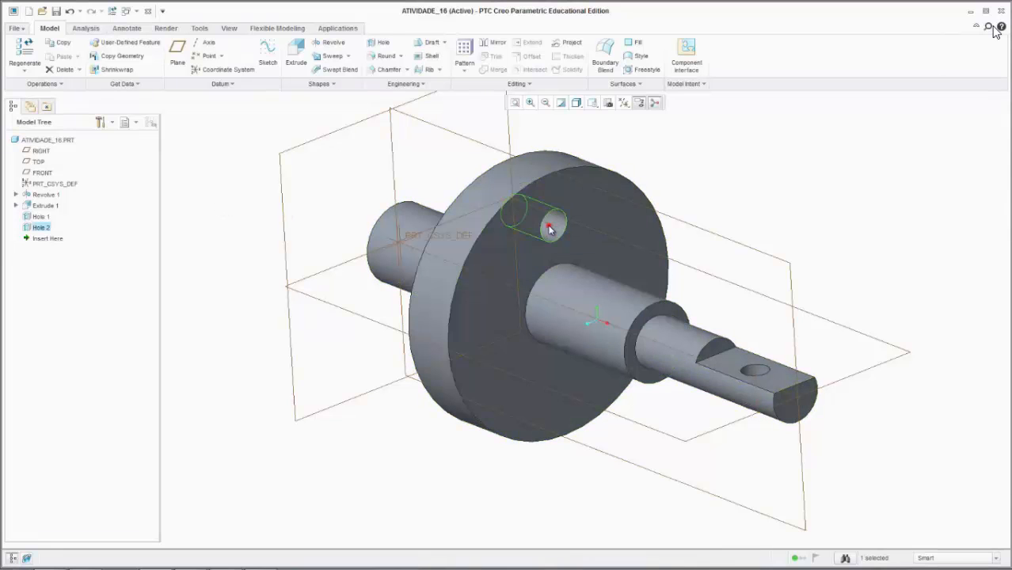
click(463, 57)
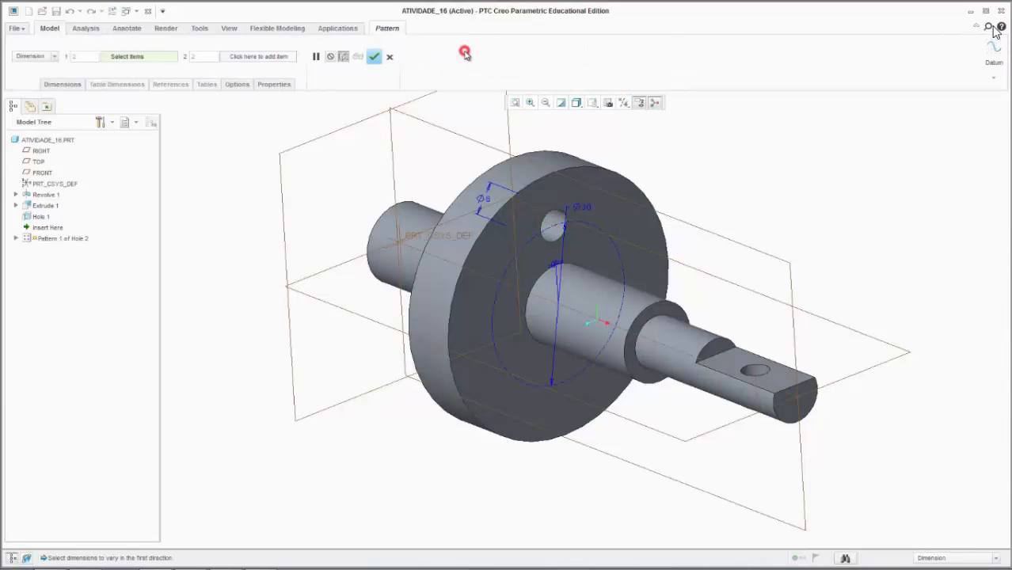
click(53, 59)
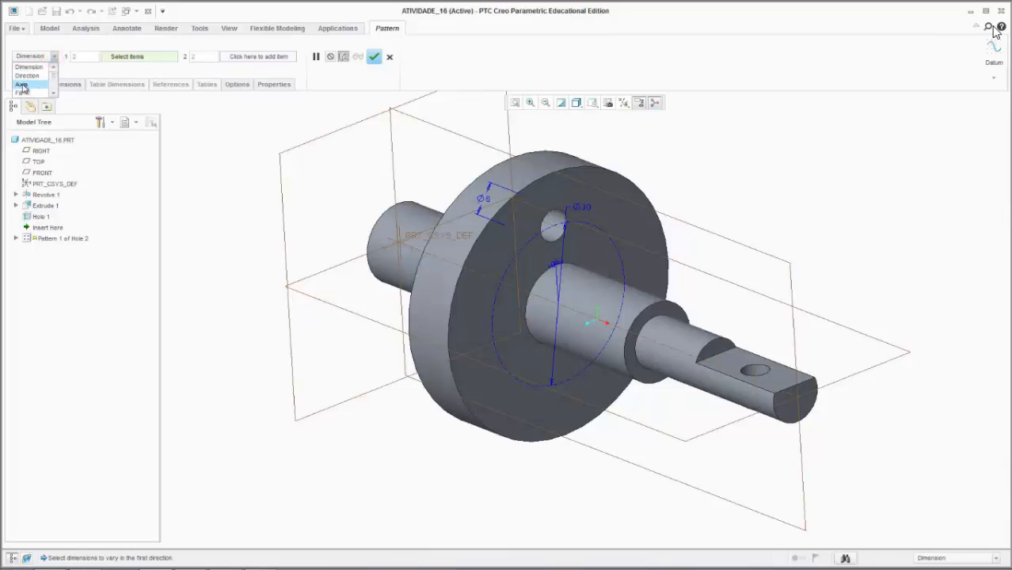
click(23, 86)
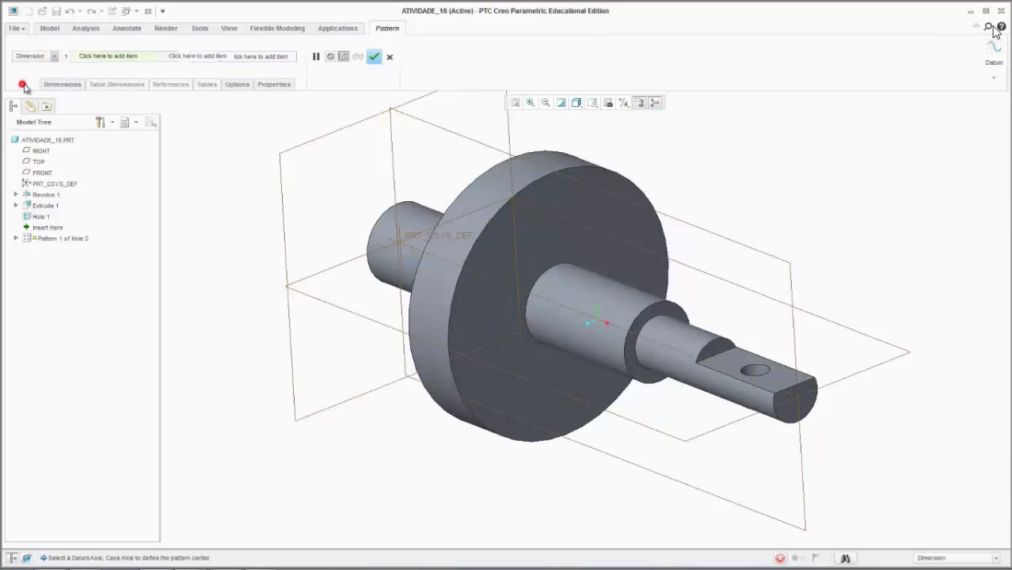
click(659, 349)
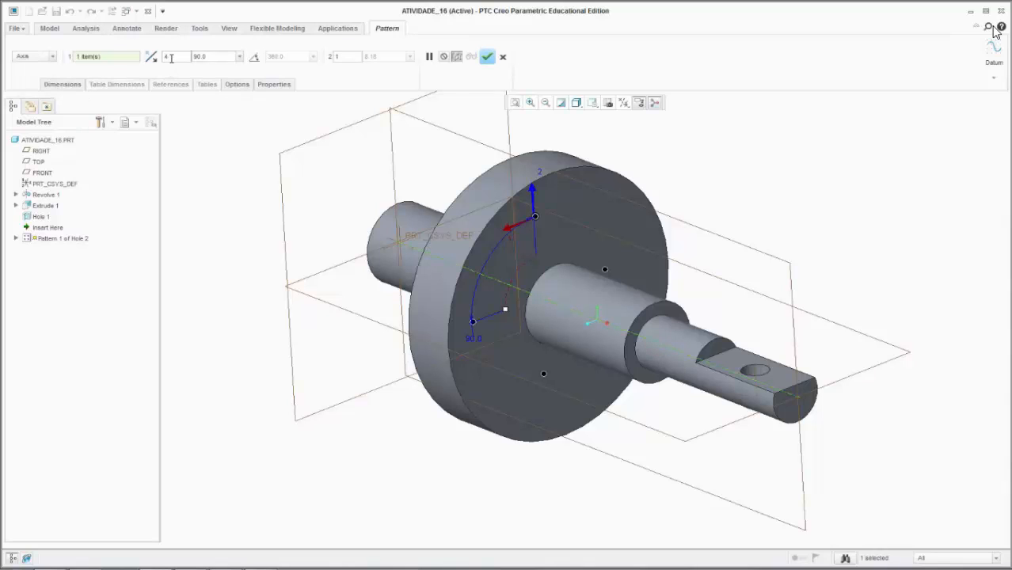
Step: Set the hole pattern to 3 members spread evenly over 360 degrees and complete it
drag(171, 57, 150, 58)
text(3)
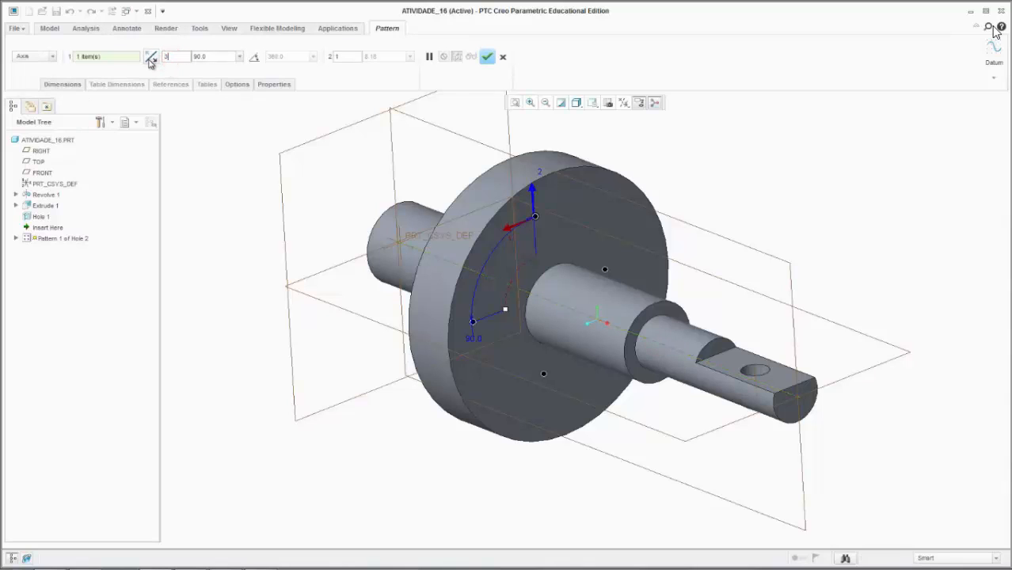
key(Return)
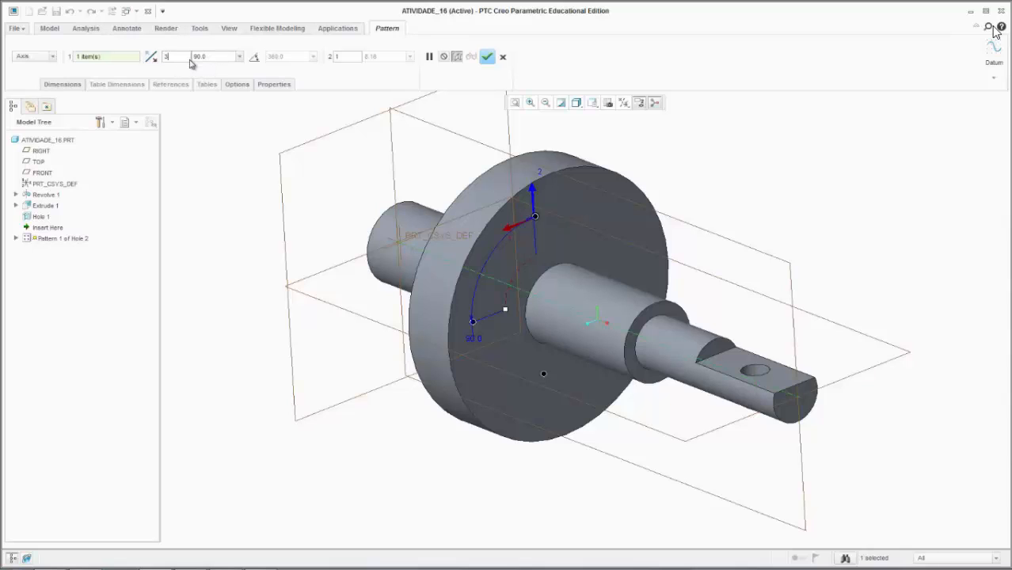
click(255, 59)
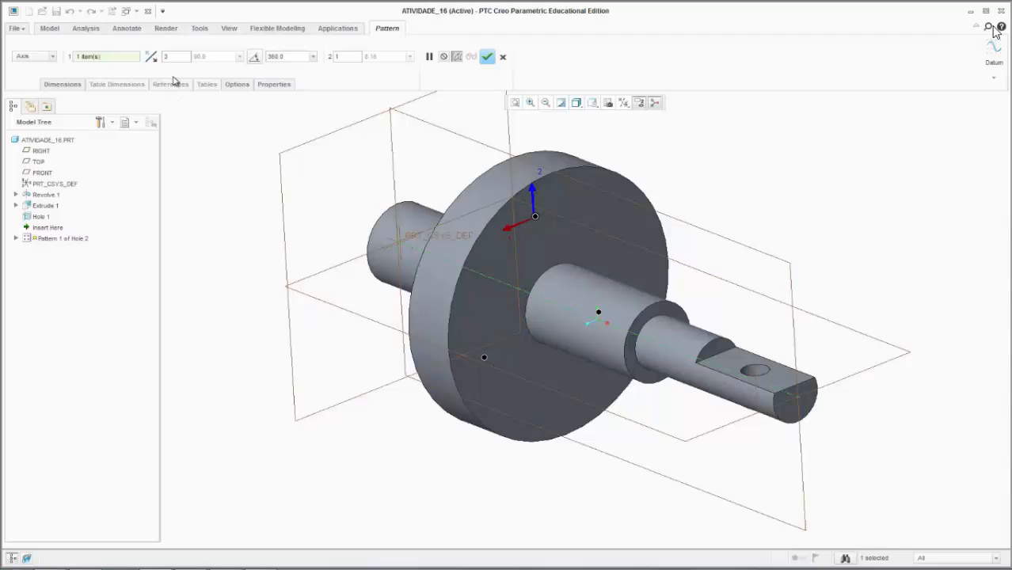
click(485, 57)
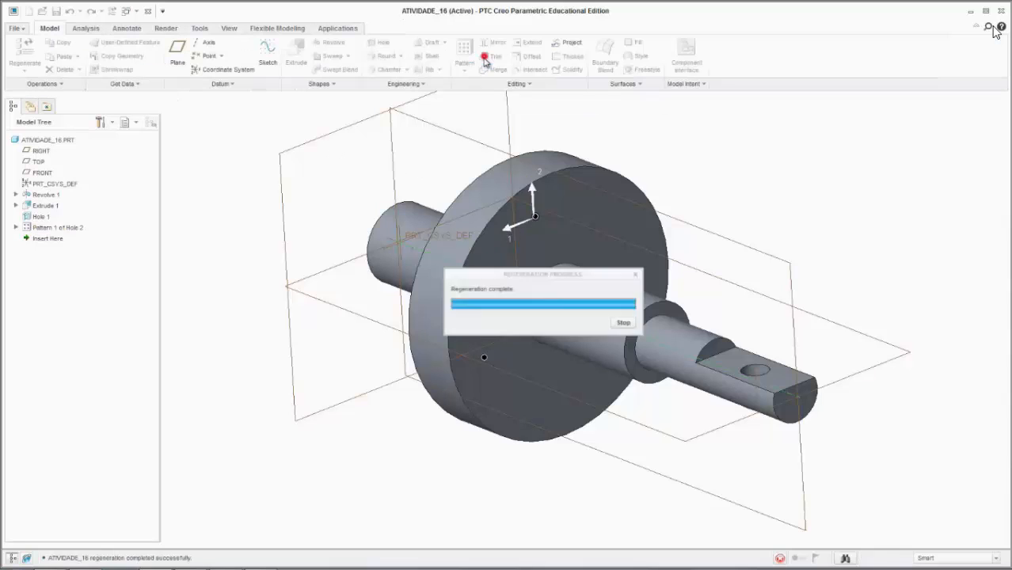
click(312, 194)
click(326, 193)
mouse_move(326, 194)
middle_down()
mouse_move(259, 183)
mouse_move(358, 195)
mouse_move(337, 199)
middle_up()
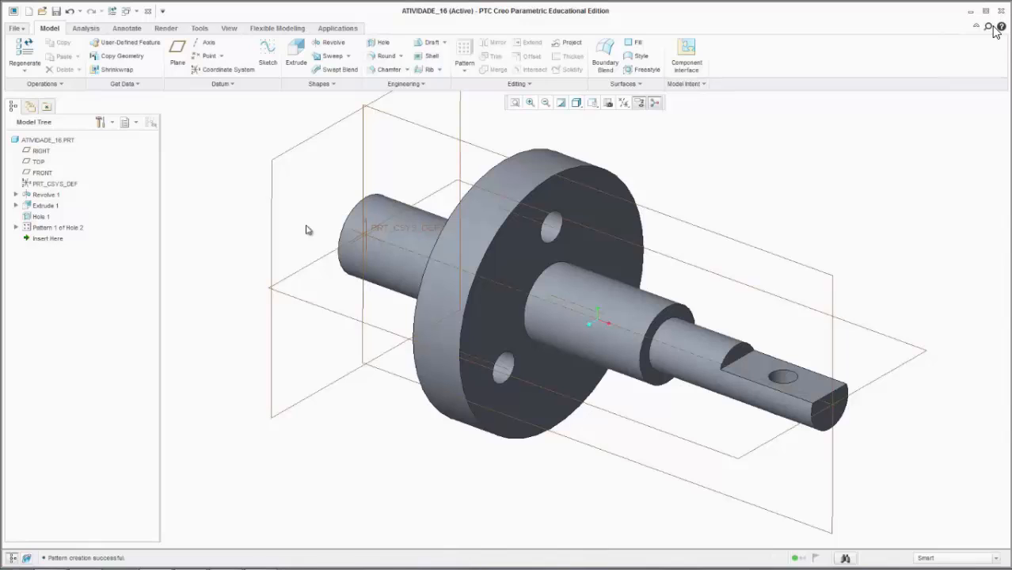
Step: Check the 5 mm end detail in at_16.pdf and start an extrude sketch on the end face of the 15 mm shaft, facing the sketch plane
click(193, 568)
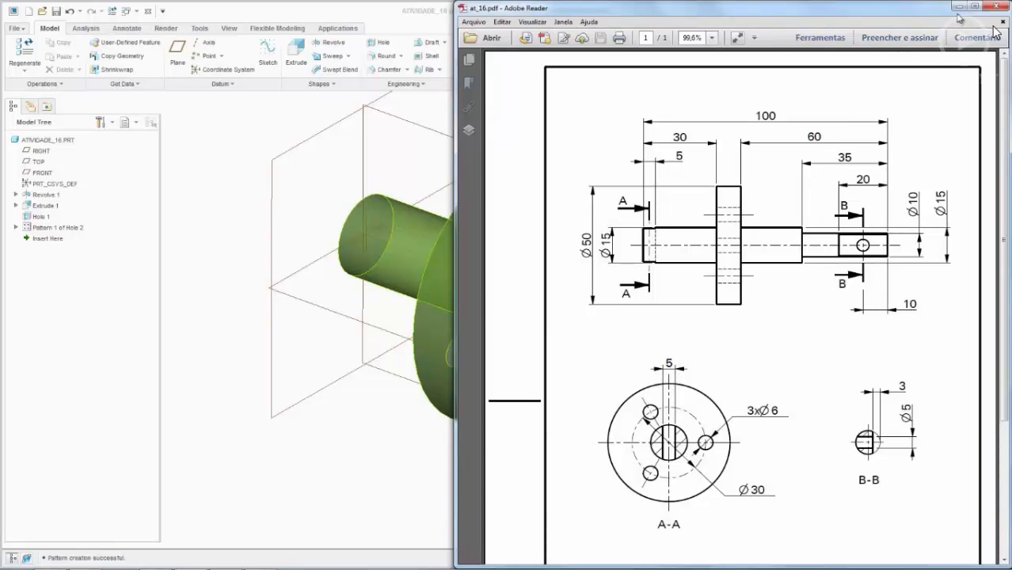
click(957, 6)
middle_drag(323, 208, 392, 219)
key(ctrl+d)
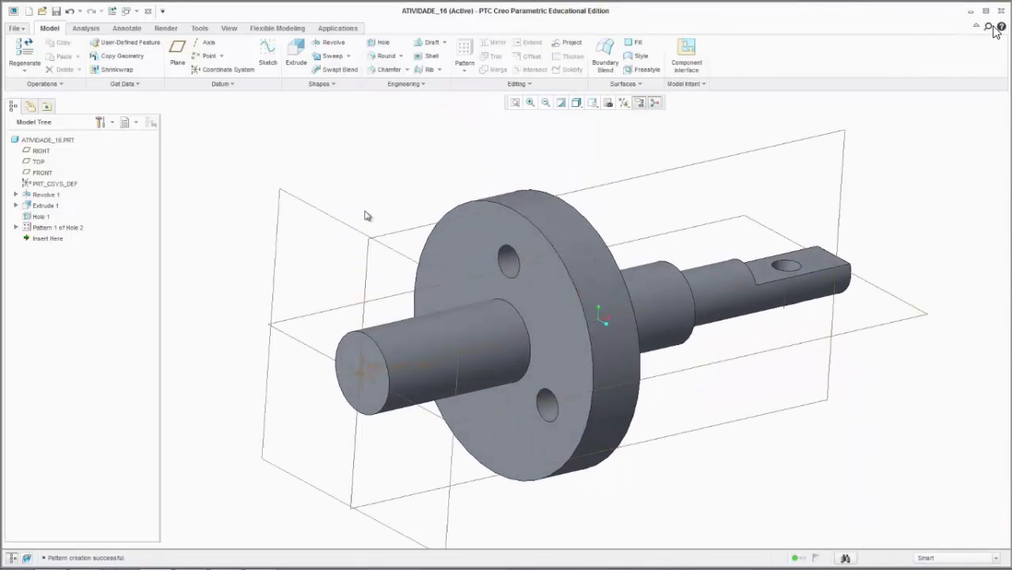
click(296, 57)
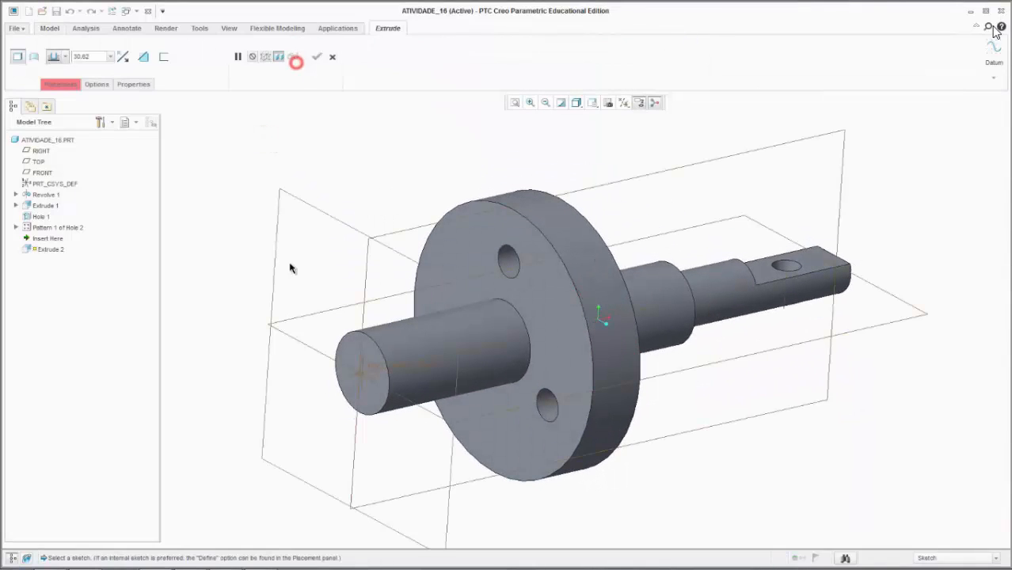
click(66, 85)
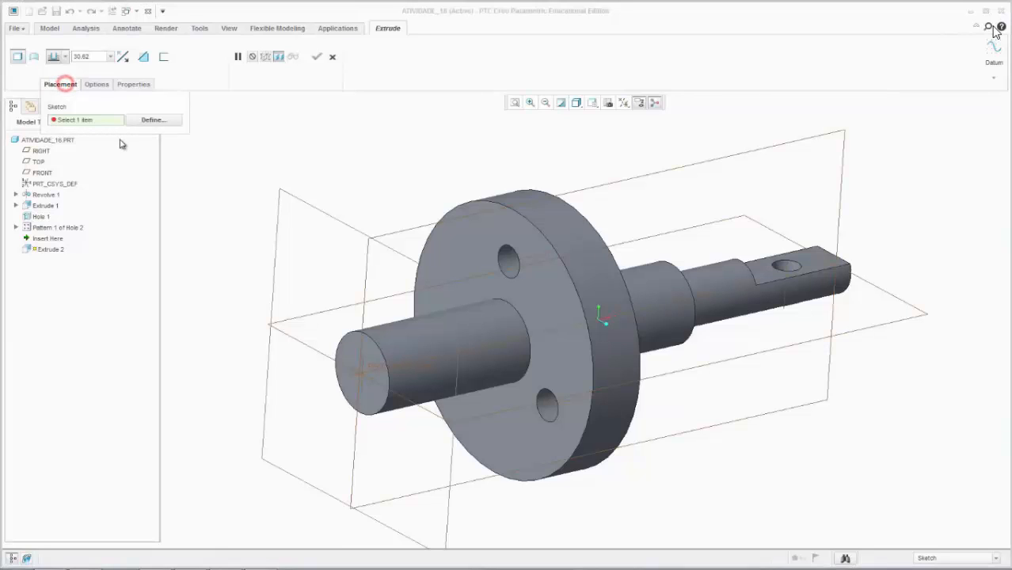
click(372, 362)
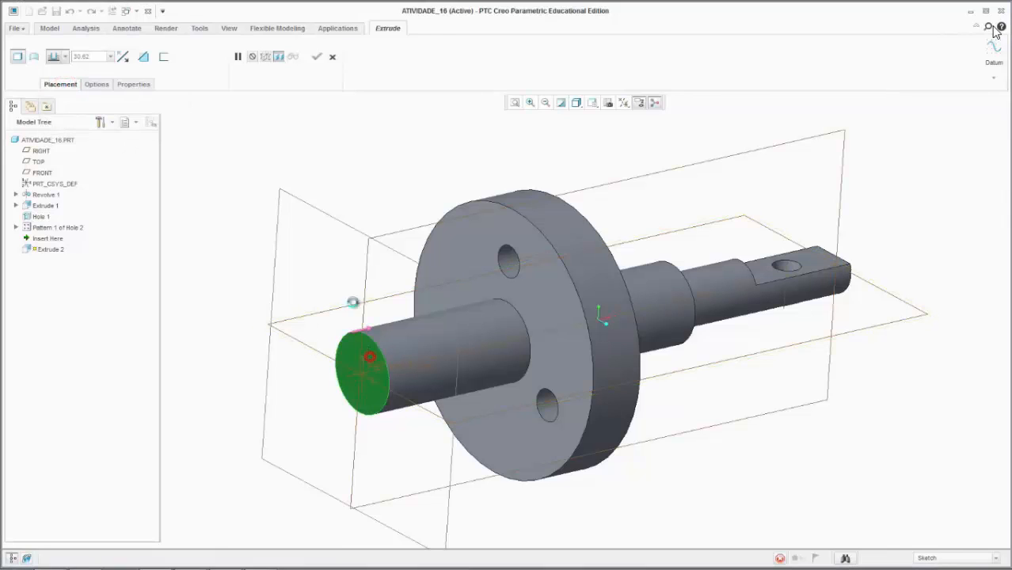
click(624, 103)
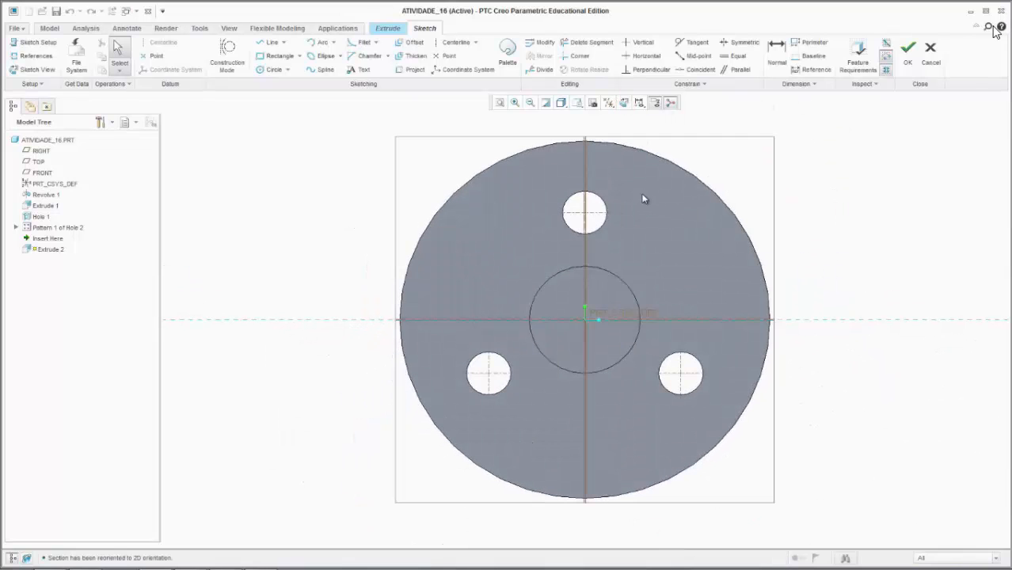
Step: Add the 15 mm shaft's cylindrical surface as a sketch reference and draw a centred circle coincident with it
click(27, 56)
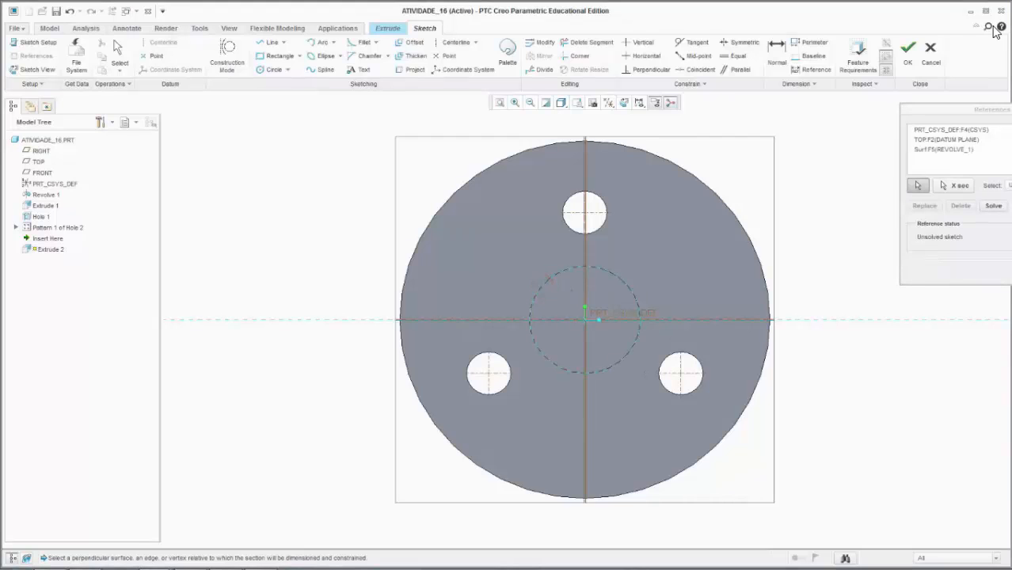
click(1010, 273)
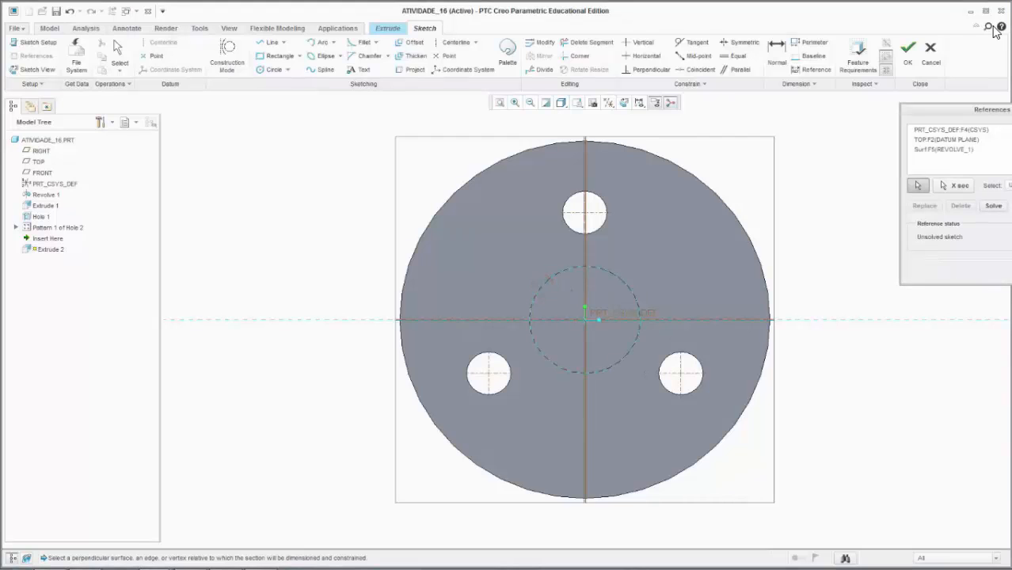
click(268, 69)
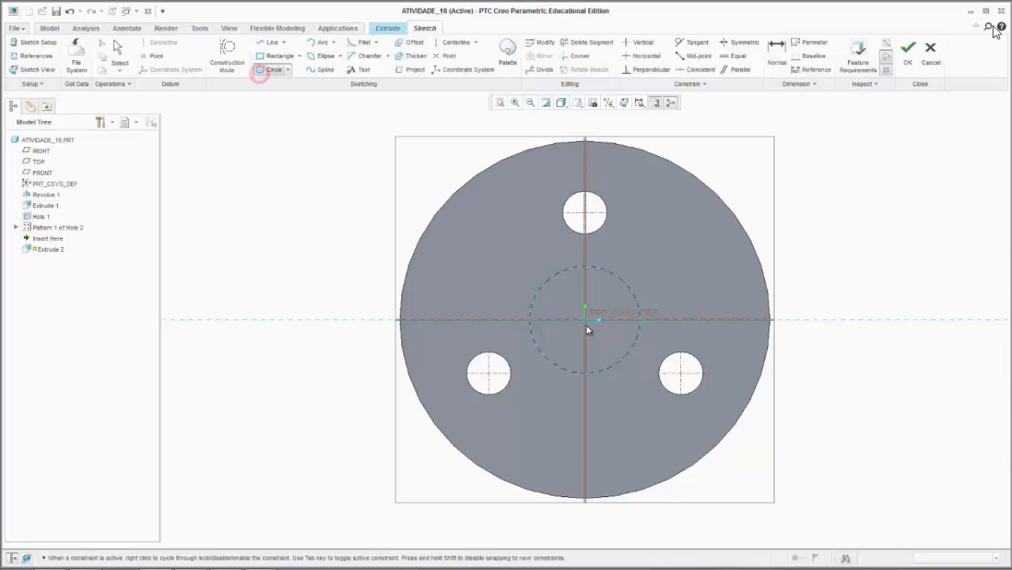
click(560, 278)
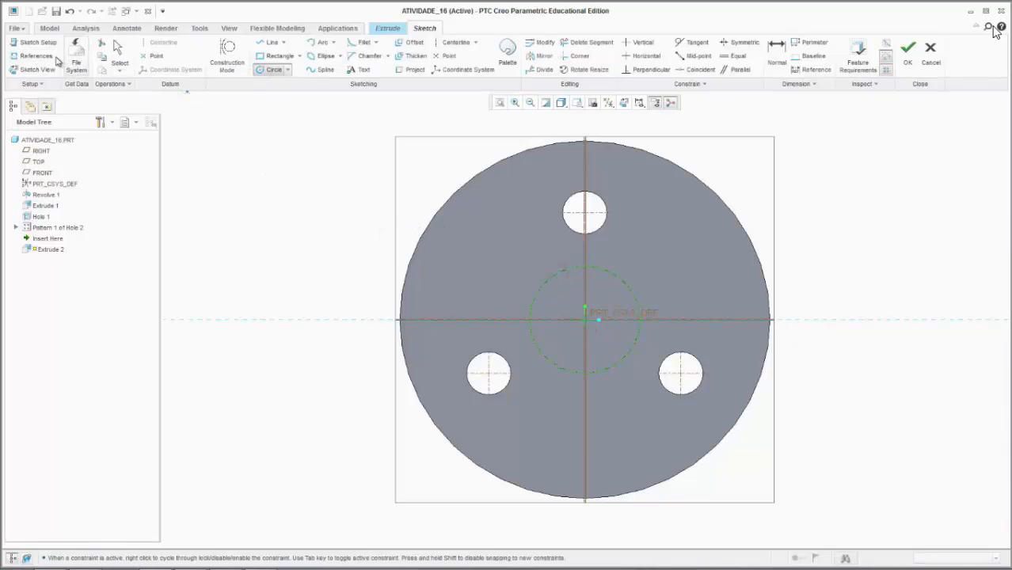
click(118, 51)
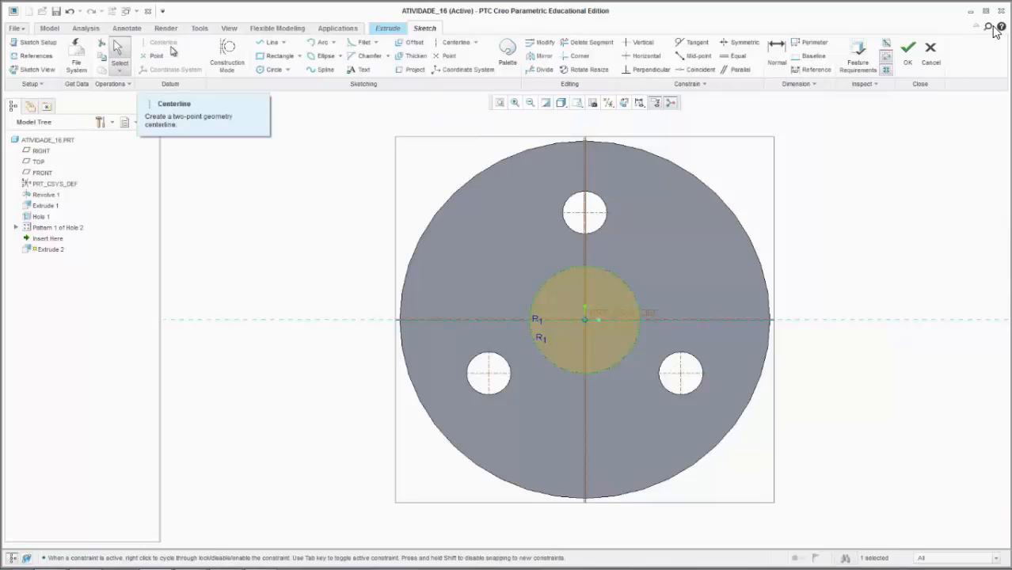
Step: Draw a horizontal centerline through the centre of the shaft end circle
click(457, 47)
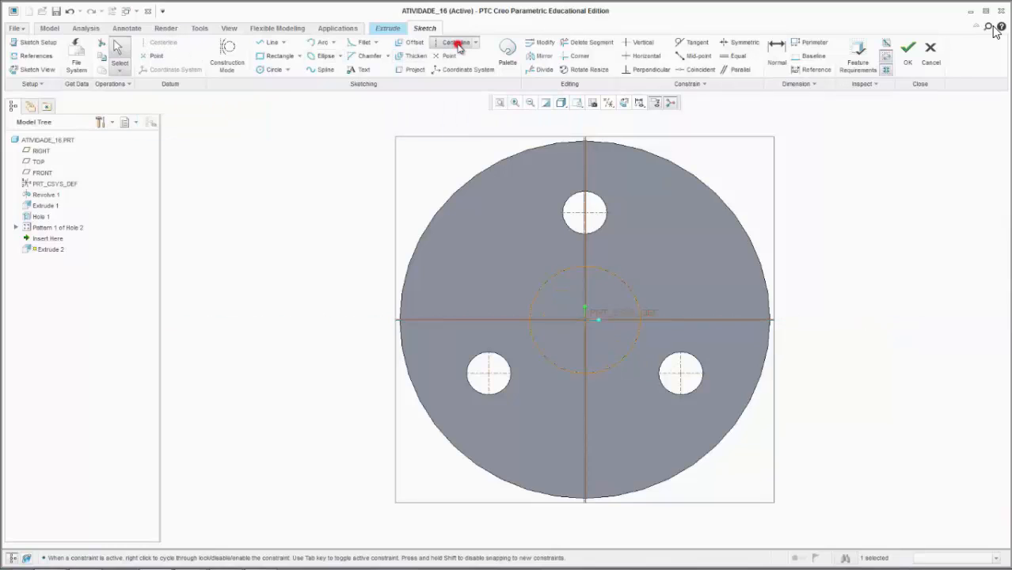
click(275, 319)
click(884, 324)
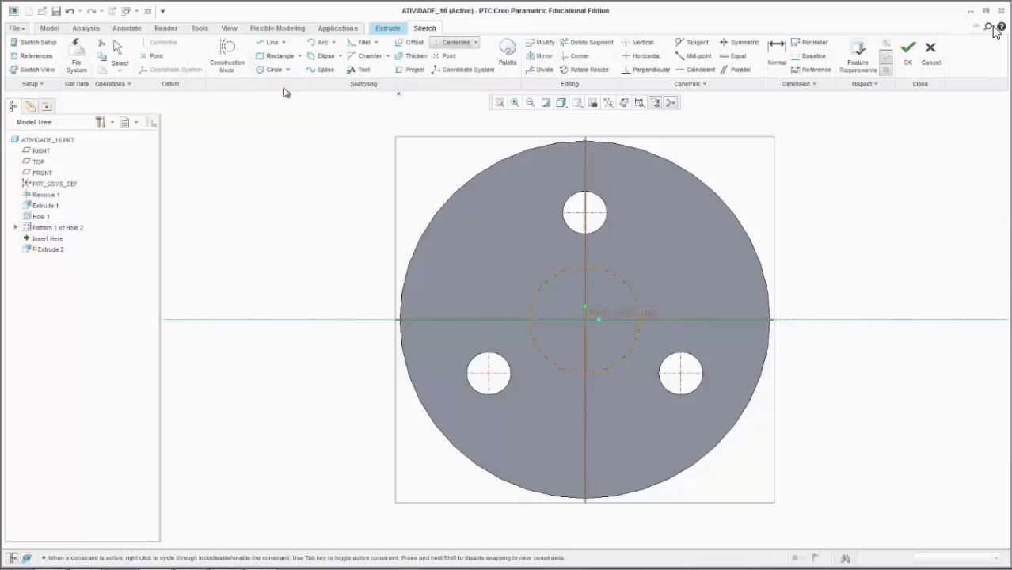
Step: Sketch a horizontal line across the shaft end circle, about 2 mm above the centerline, with both ends on the circle
click(264, 44)
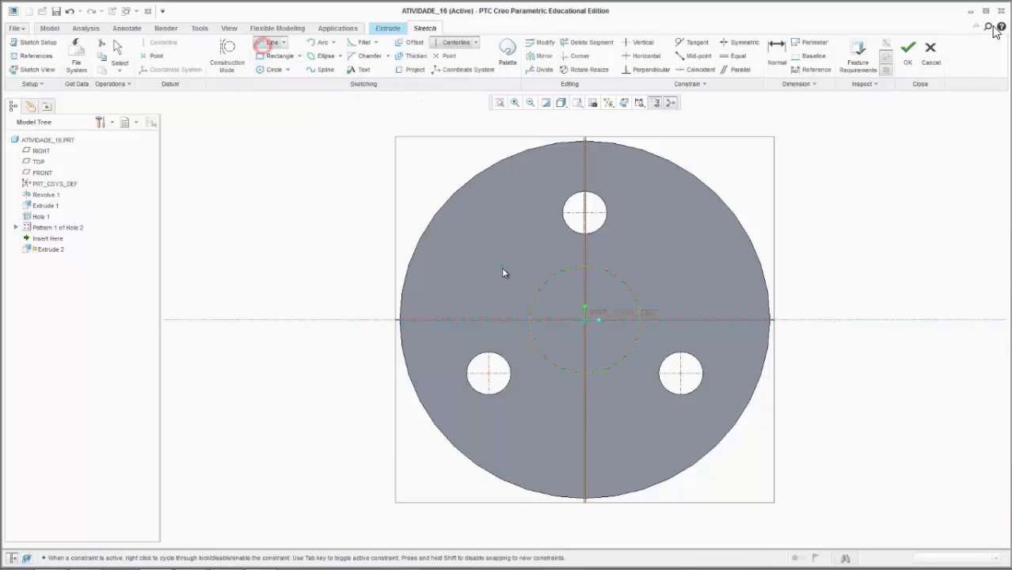
scroll(505, 271, up, 3)
click(557, 343)
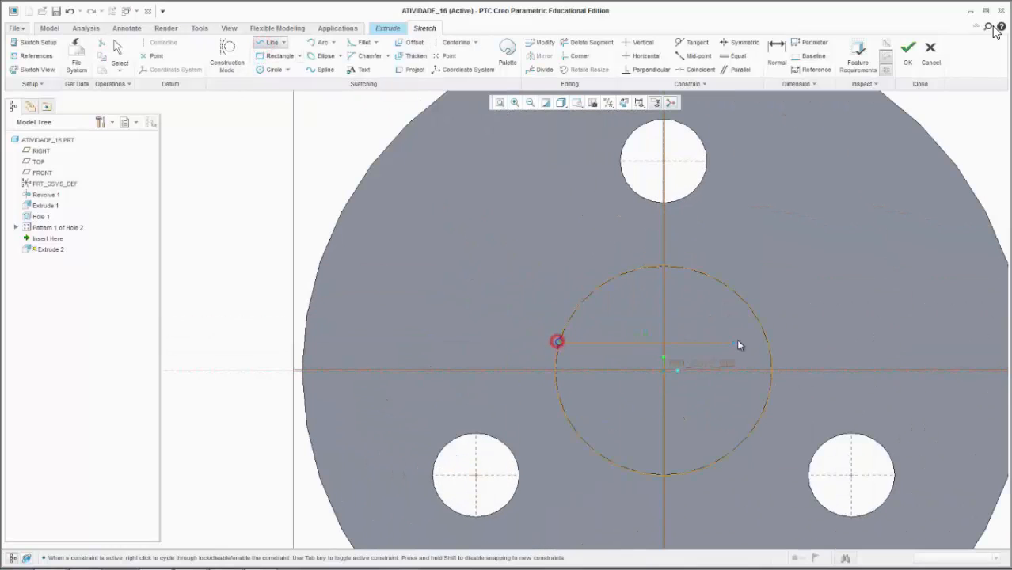
click(767, 342)
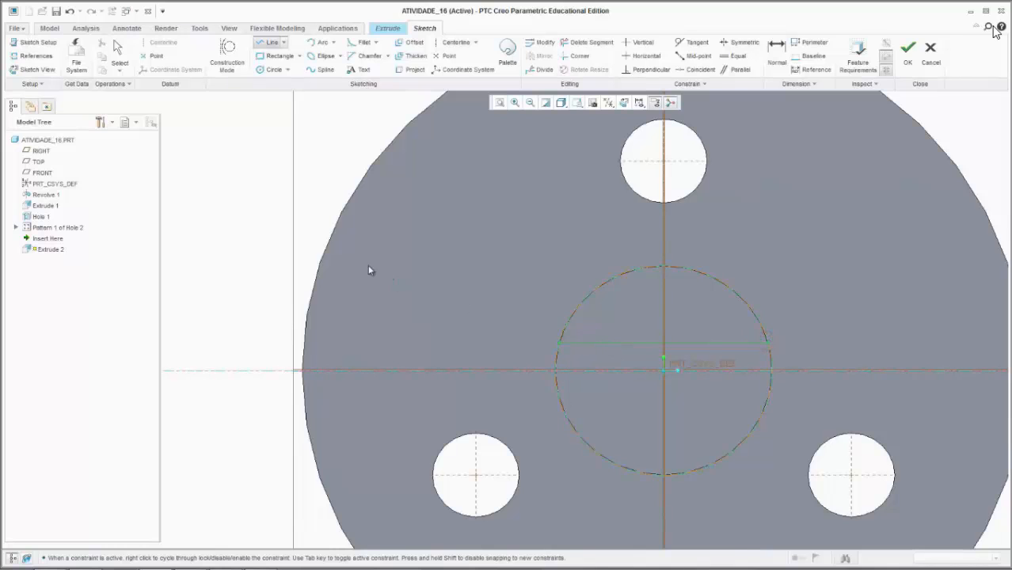
scroll(240, 250, down, 2)
click(122, 63)
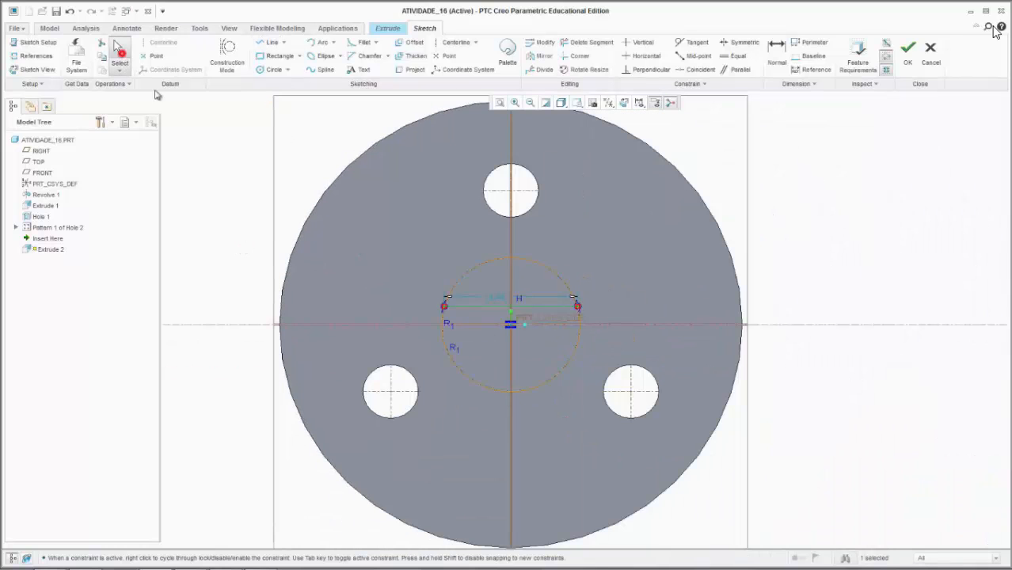
Step: Mirror the horizontal line about the horizontal centerline
click(579, 320)
click(537, 64)
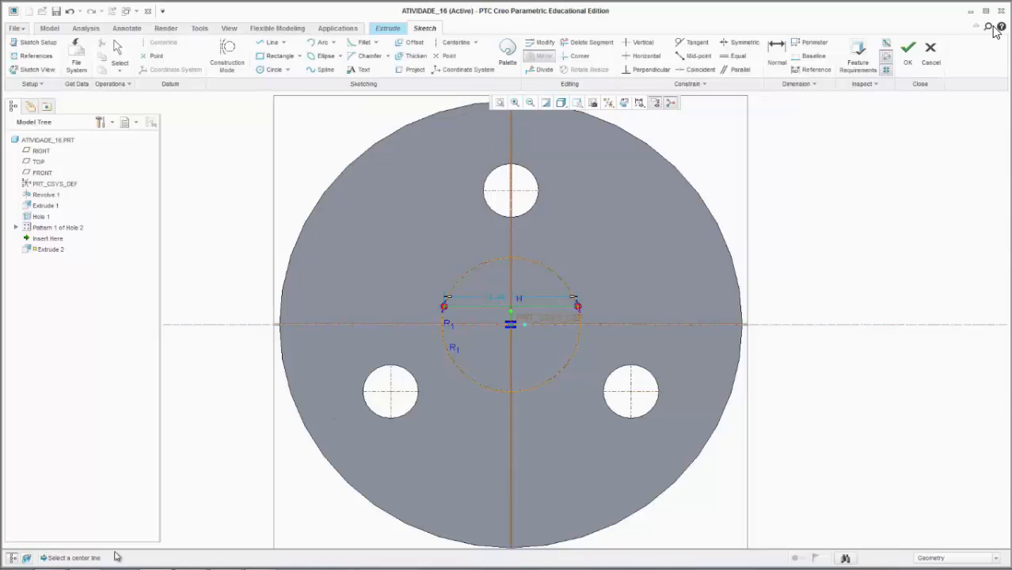
click(235, 325)
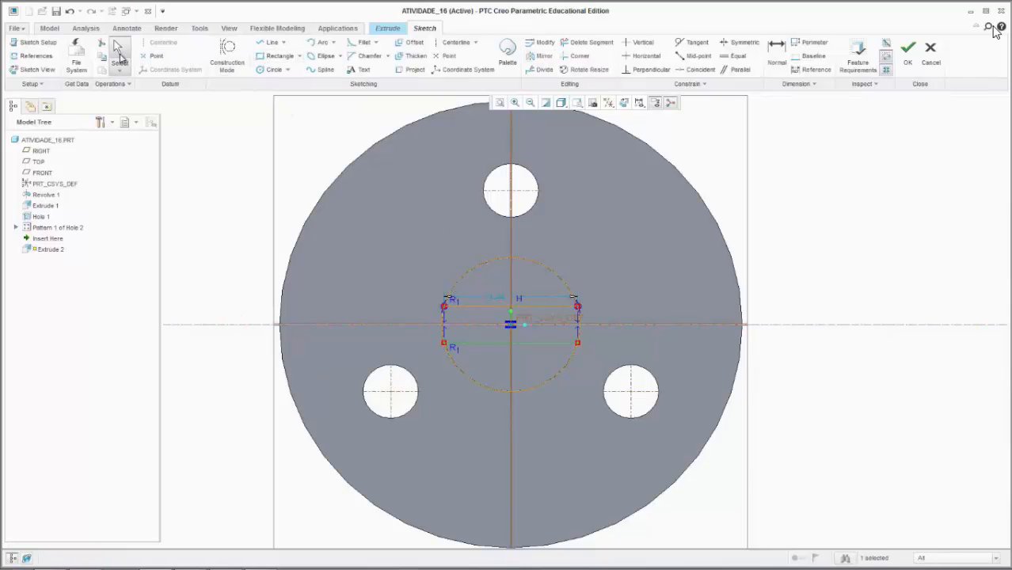
click(118, 52)
Step: Dimension the distance between the two horizontal lines and set it to 5
click(772, 51)
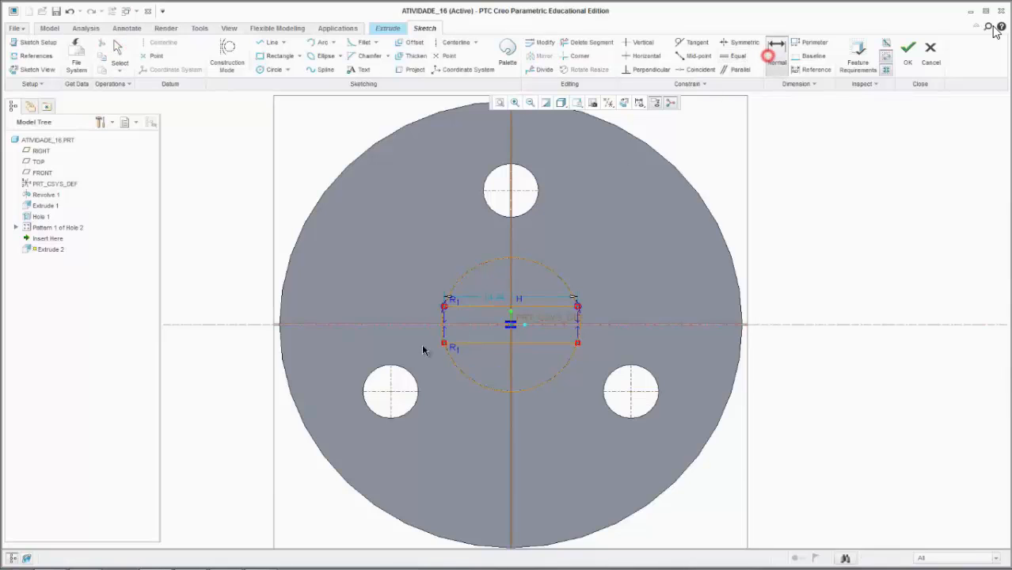
scroll(499, 315, up, 2)
click(512, 291)
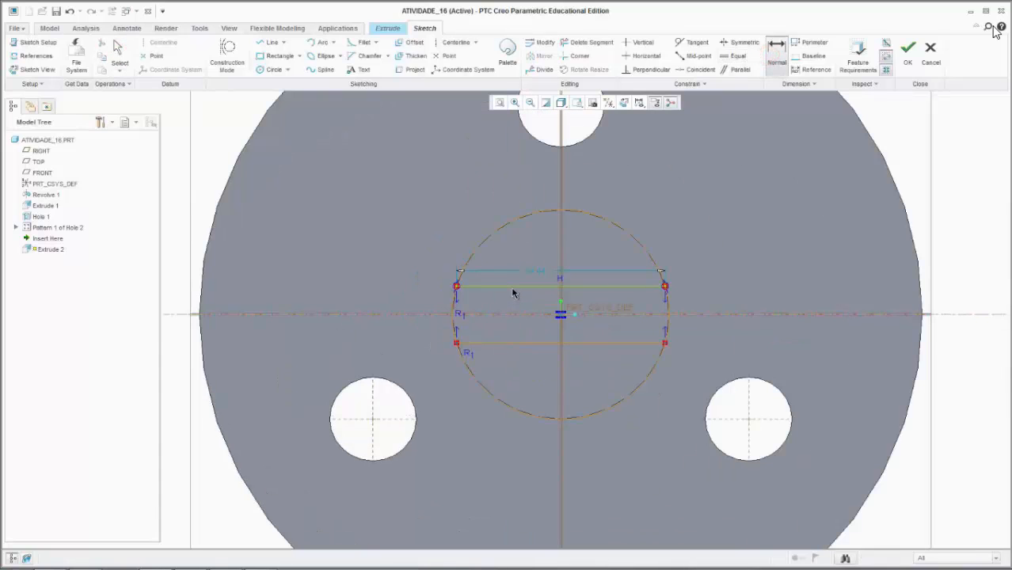
click(506, 343)
middle_click(362, 300)
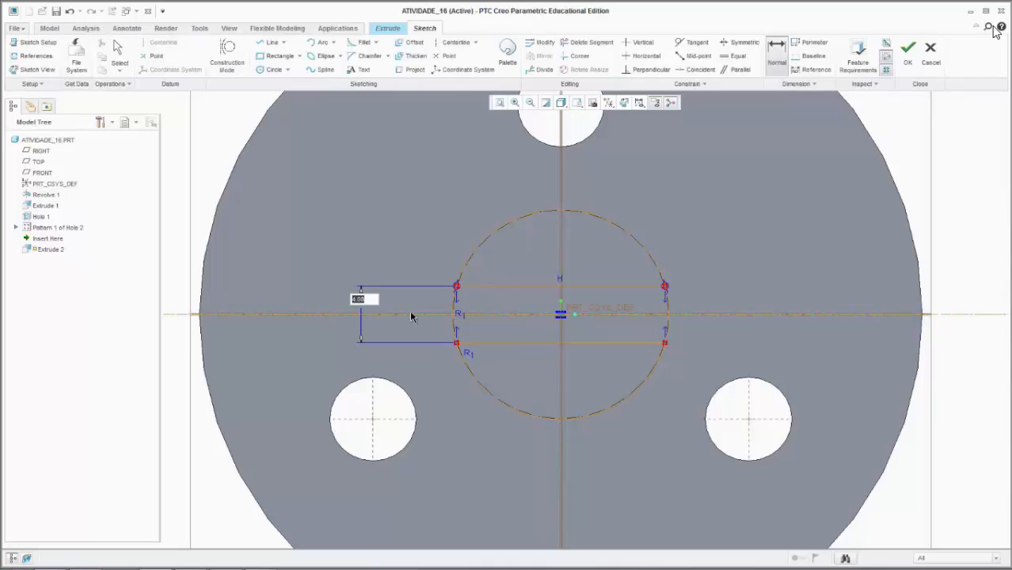
text(5)
key(Return)
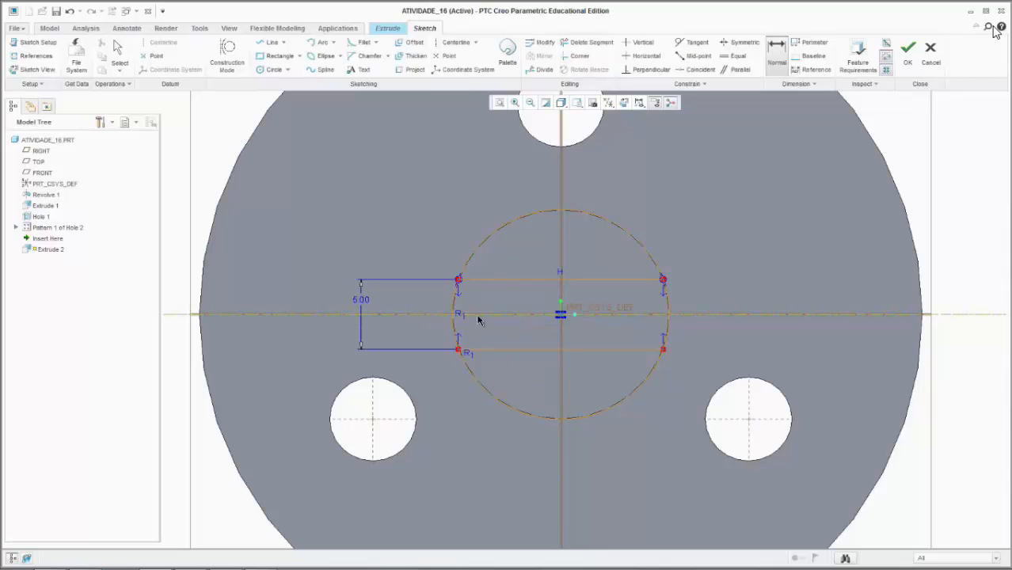
Step: Trim away the circle arcs above and below the two horizontal lines, leaving a closed slot profile, and finish the sketch
scroll(488, 316, up, 4)
scroll(234, 309, down, 2)
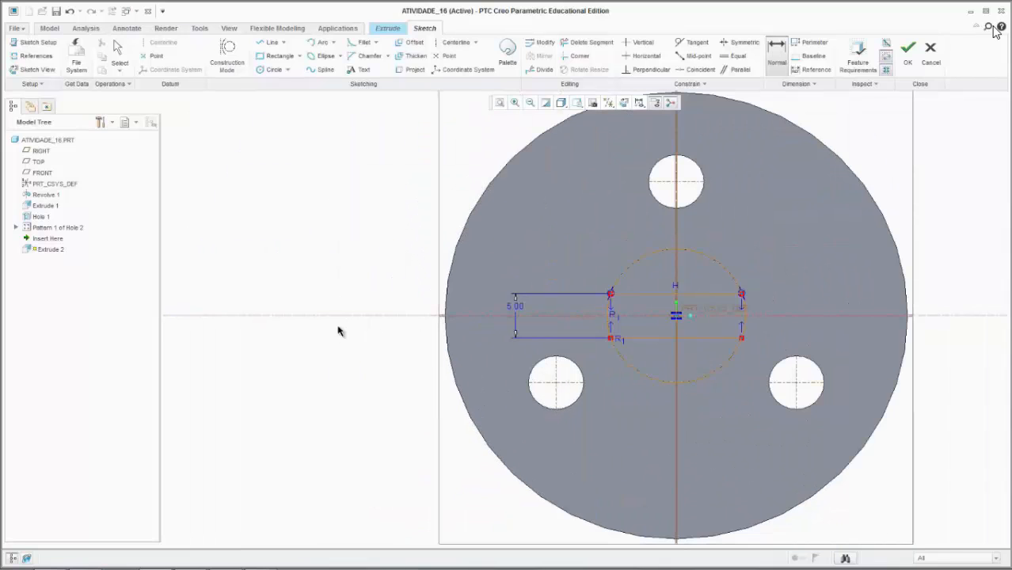
click(579, 46)
drag(580, 262, 742, 258)
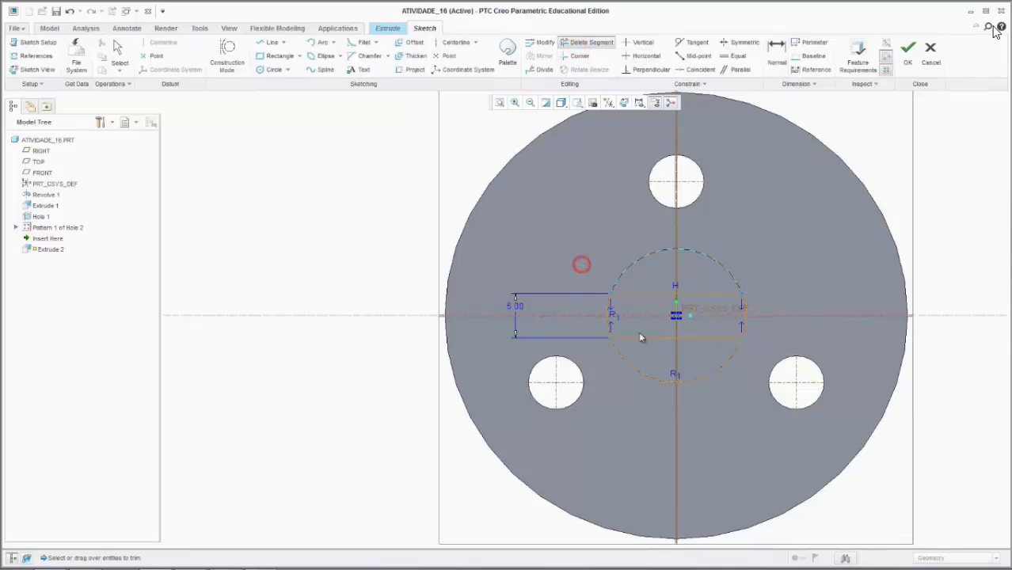
drag(731, 363, 730, 364)
key(Escape)
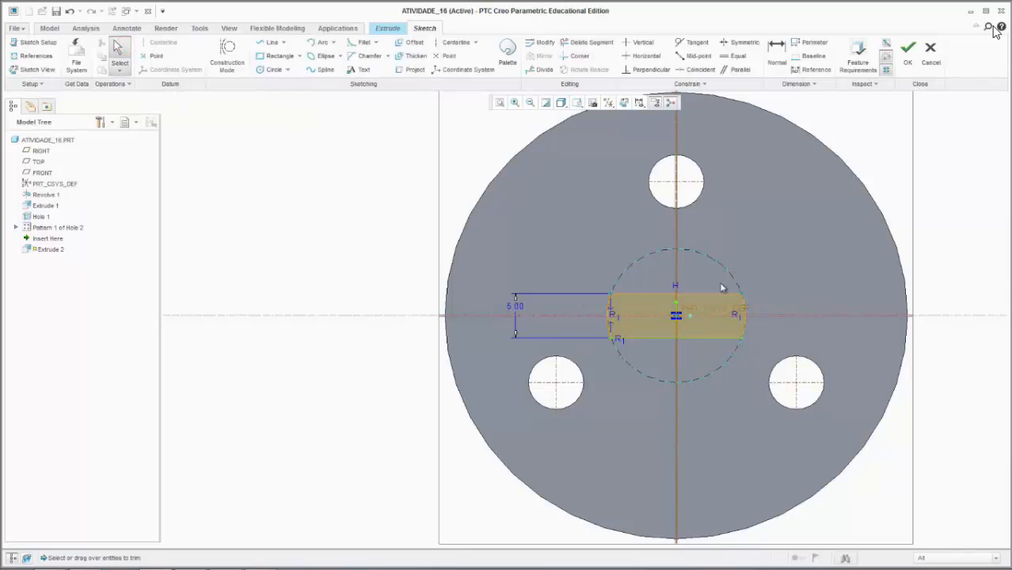
click(907, 52)
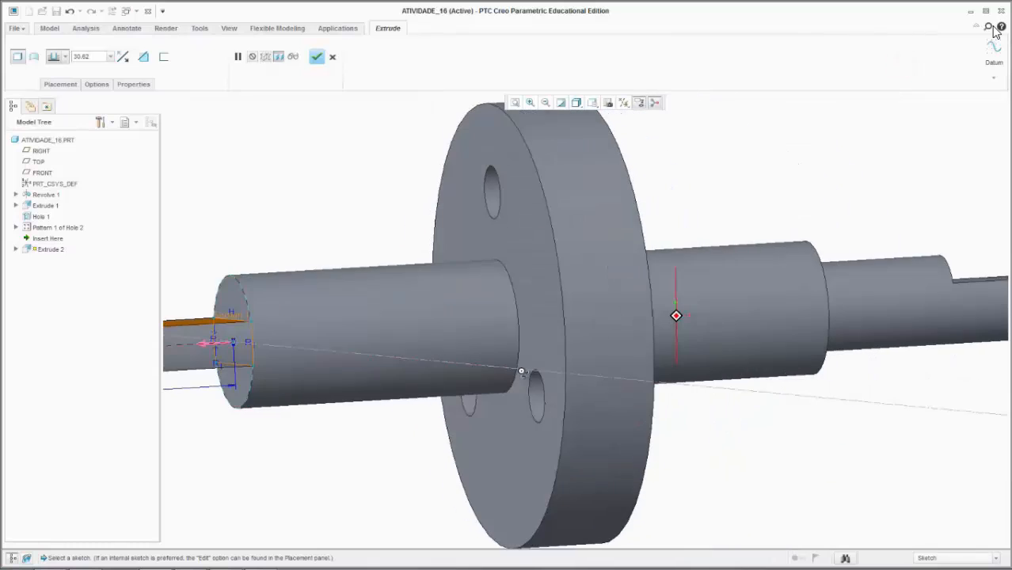
Step: Extrude the slot profile 5 mm into the shaft end as a material-removing cut
middle_drag(521, 371, 527, 382)
scroll(650, 338, up, 4)
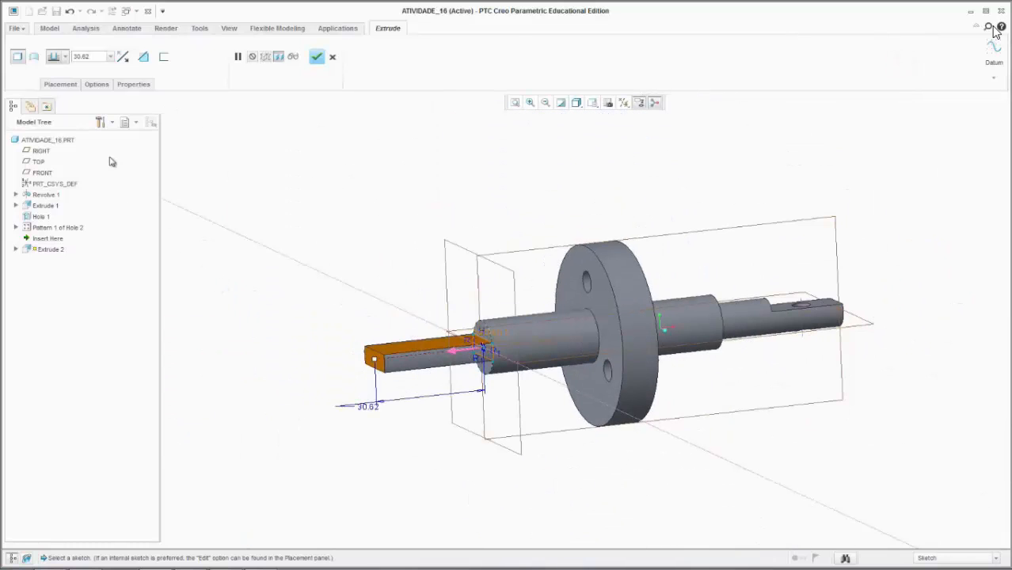
click(123, 57)
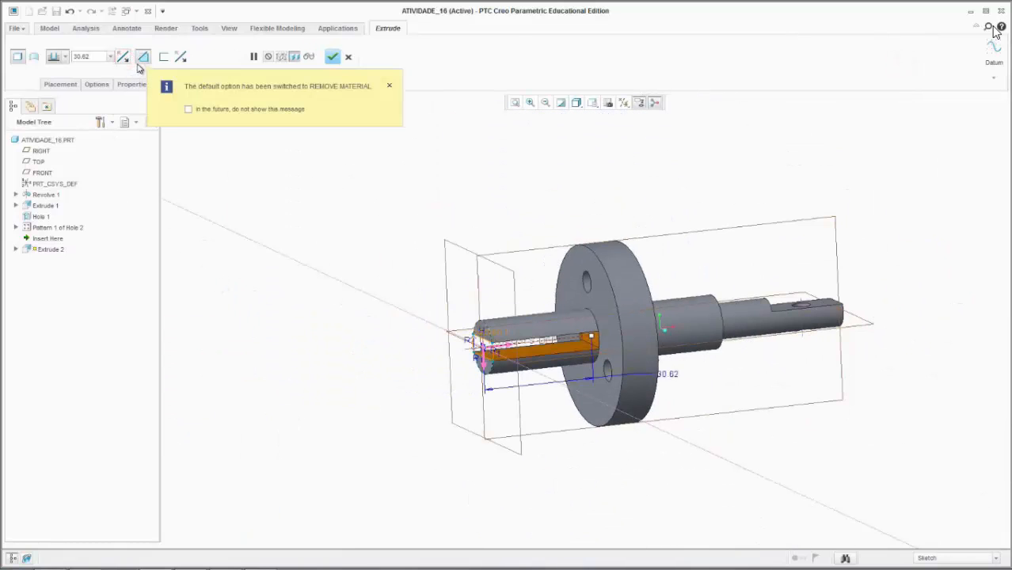
double_click(93, 59)
text(5)
key(Return)
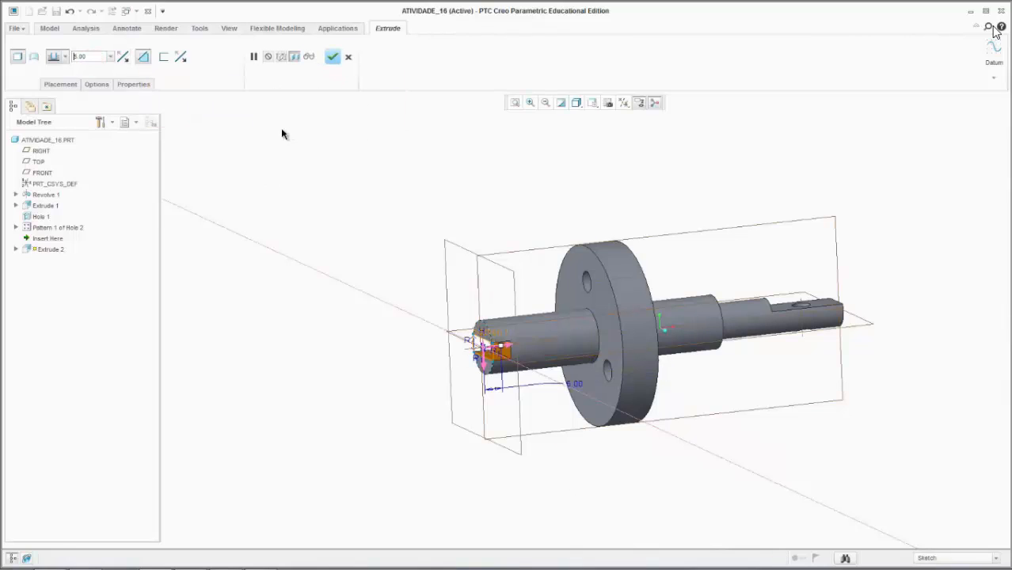
click(143, 57)
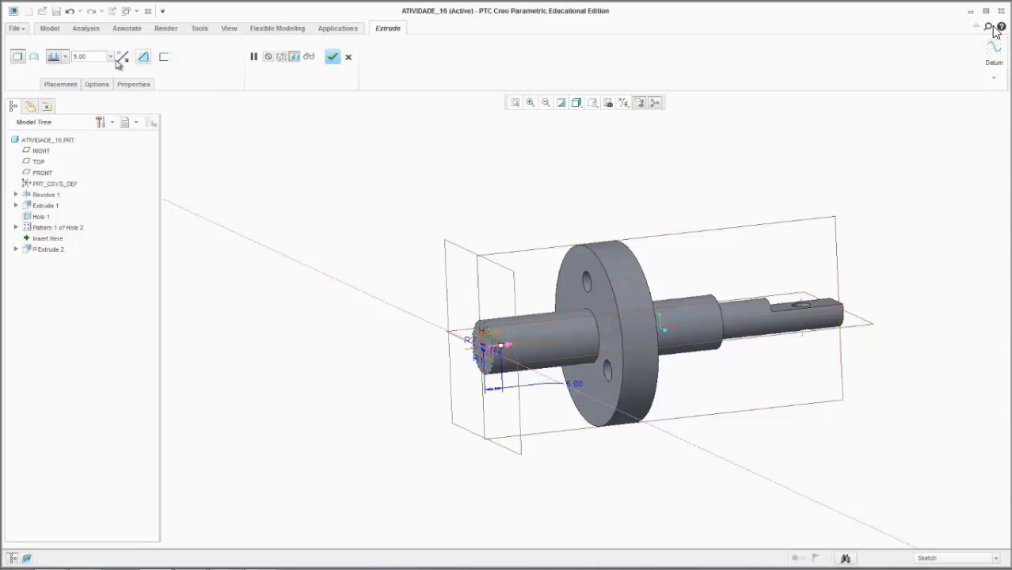
click(142, 57)
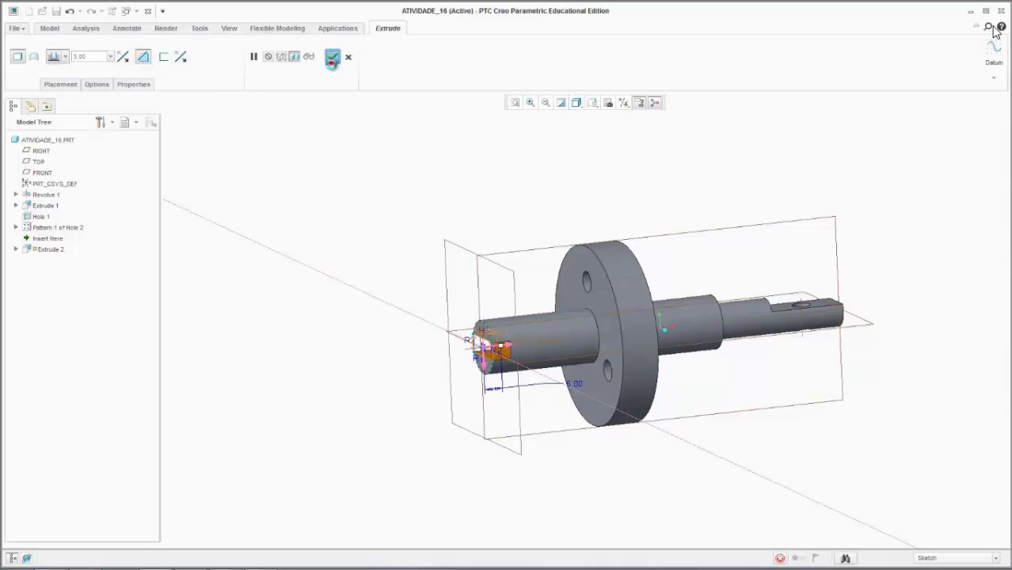
click(331, 57)
middle_drag(374, 245, 307, 269)
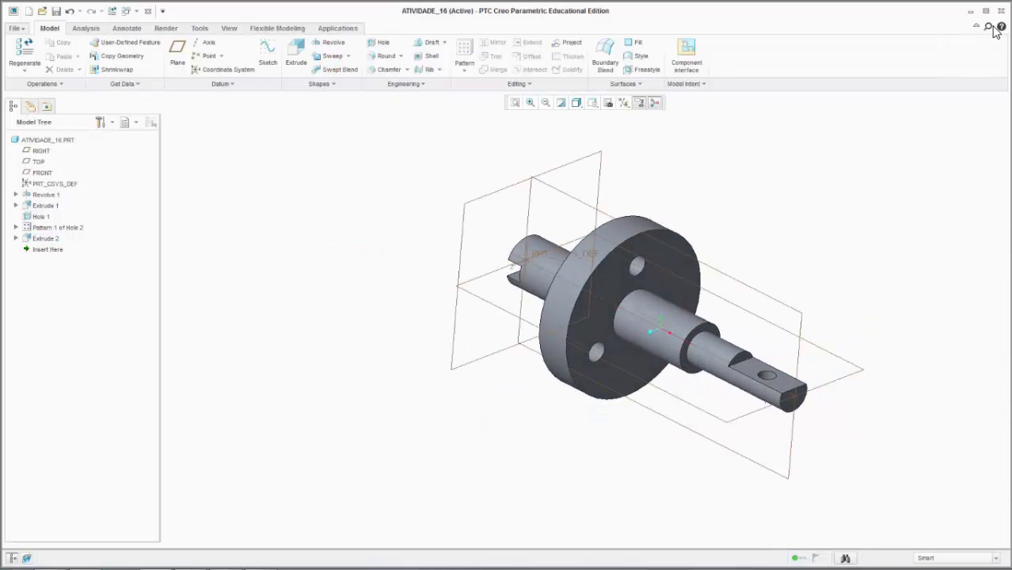
Step: Check the shaft's features against the at_16.pdf drawing in Adobe Reader, close the drawing, and inspect the model in Creo Parametric
key(alt+Tab)
scroll(717, 283, down, 2)
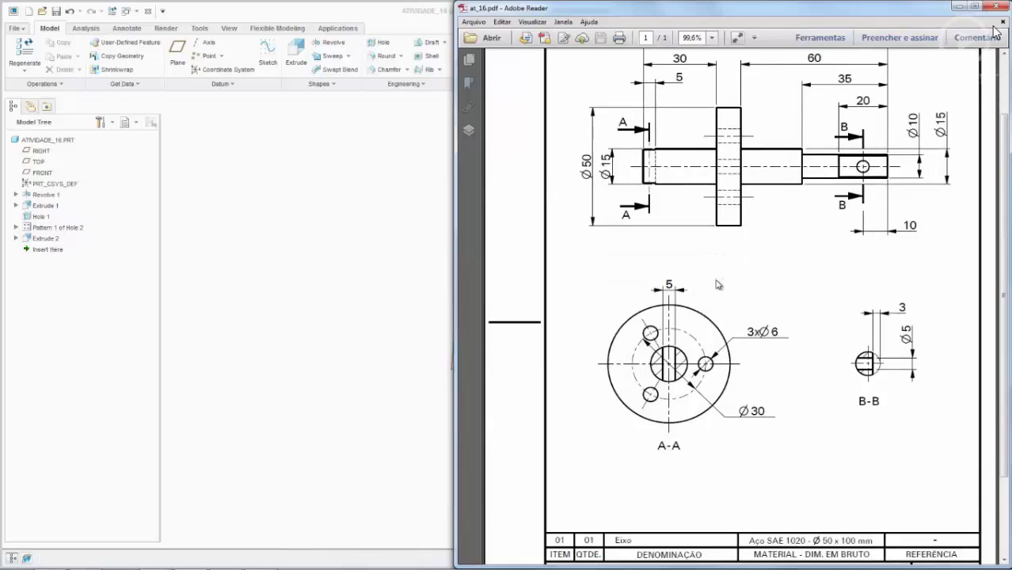
scroll(717, 284, up, 2)
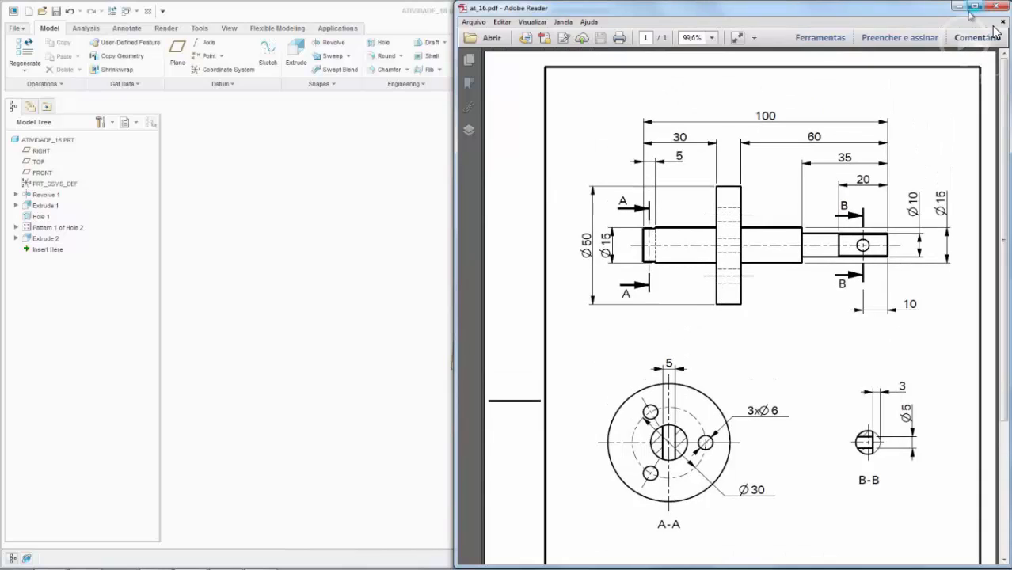
click(995, 7)
mouse_move(724, 231)
middle_down()
mouse_move(698, 206)
mouse_move(710, 222)
middle_up()
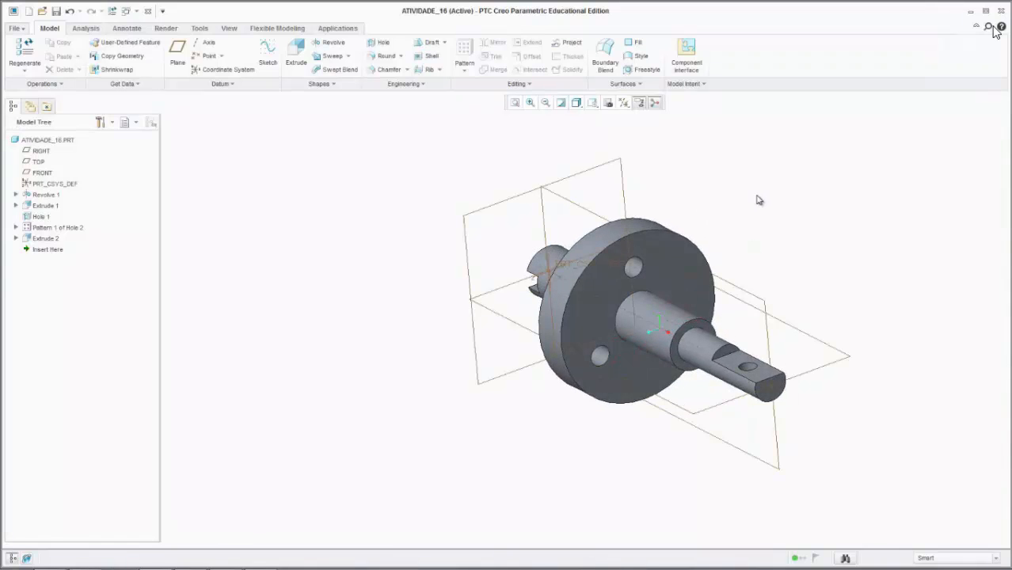
middle_drag(758, 199, 728, 219)
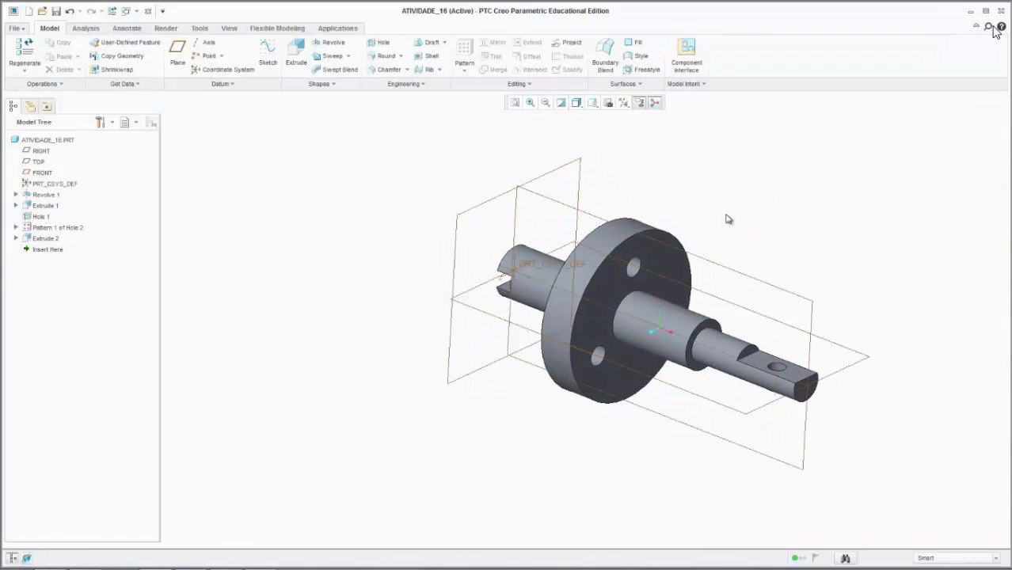